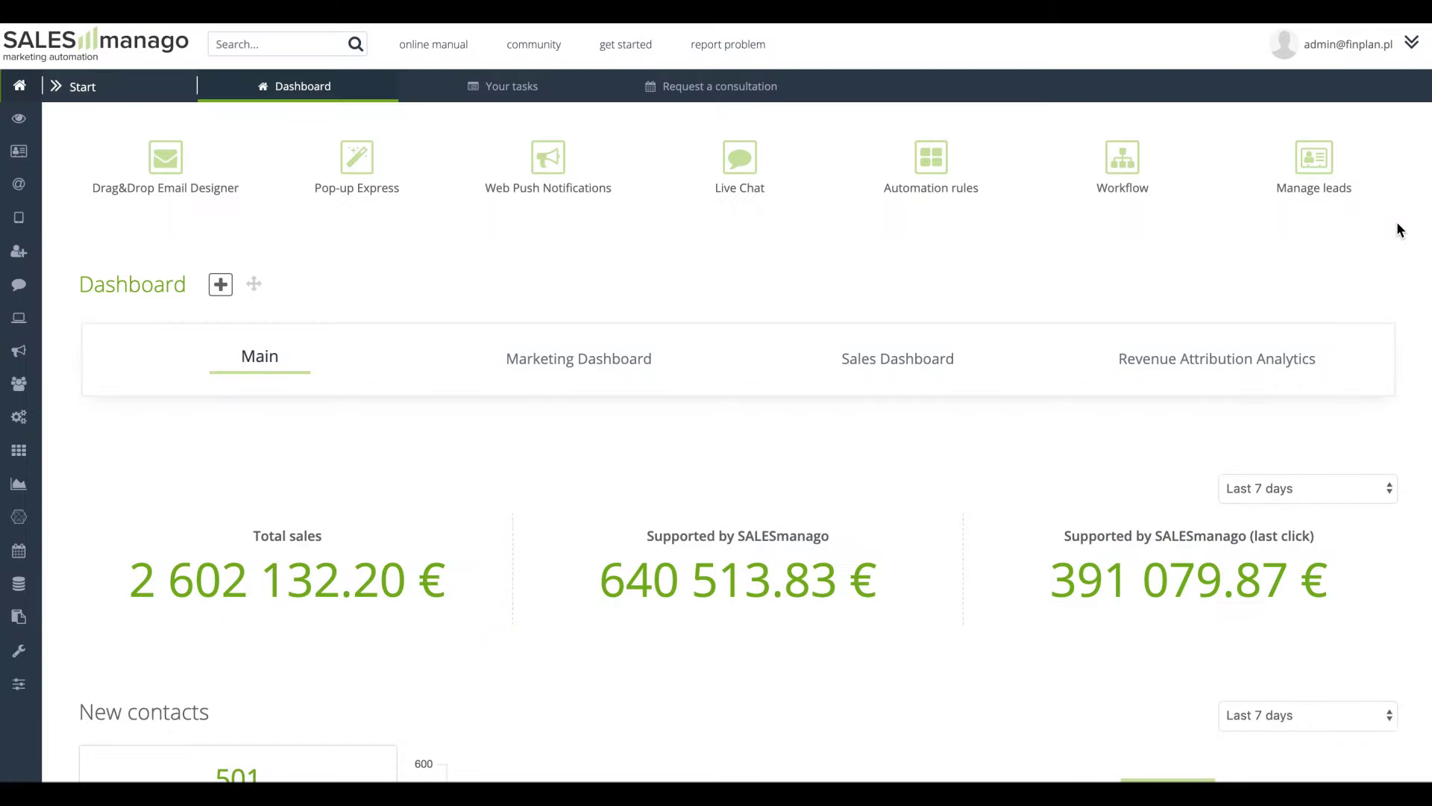
Open the visitor's 360° customer profile from Real time events, then the full contact card.
{"action": "scroll", "coordinate": [1397, 223], "scroll_direction": "down", "scroll_amount": 7}
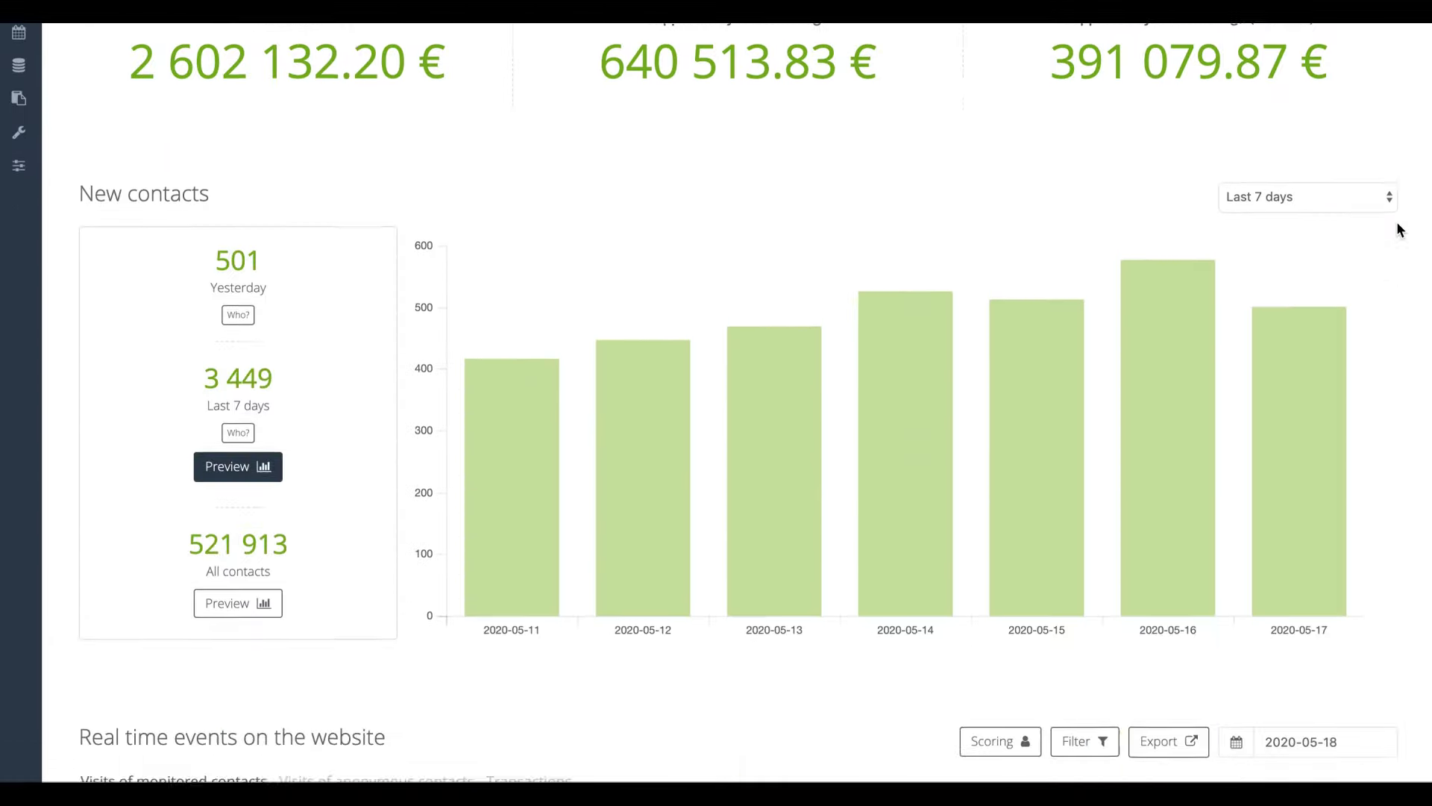
{"action": "scroll", "coordinate": [1397, 221], "scroll_direction": "down", "scroll_amount": 7}
{"action": "left_click", "coordinate": [1323, 393]}
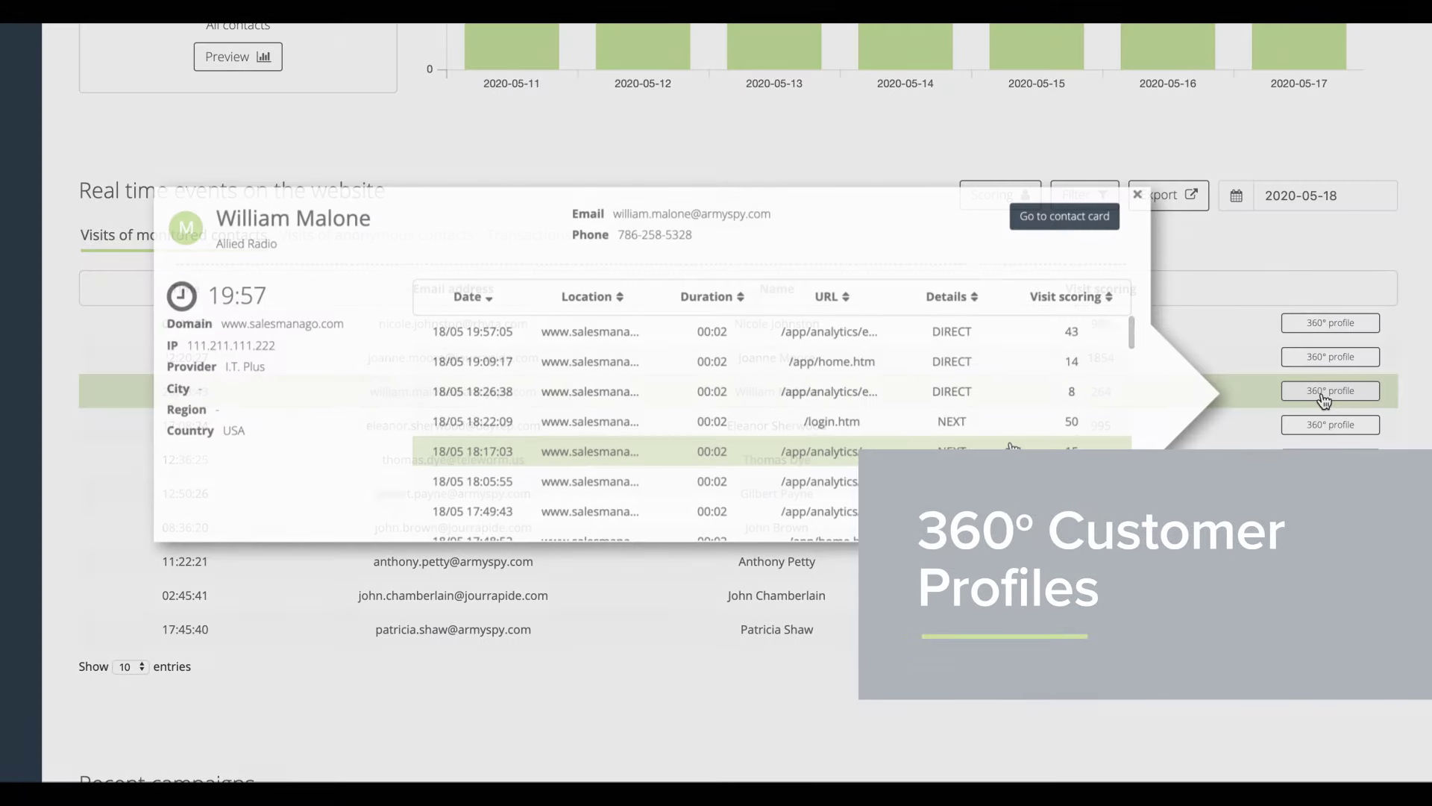
{"action": "scroll", "coordinate": [1011, 440], "scroll_direction": "down", "scroll_amount": 3}
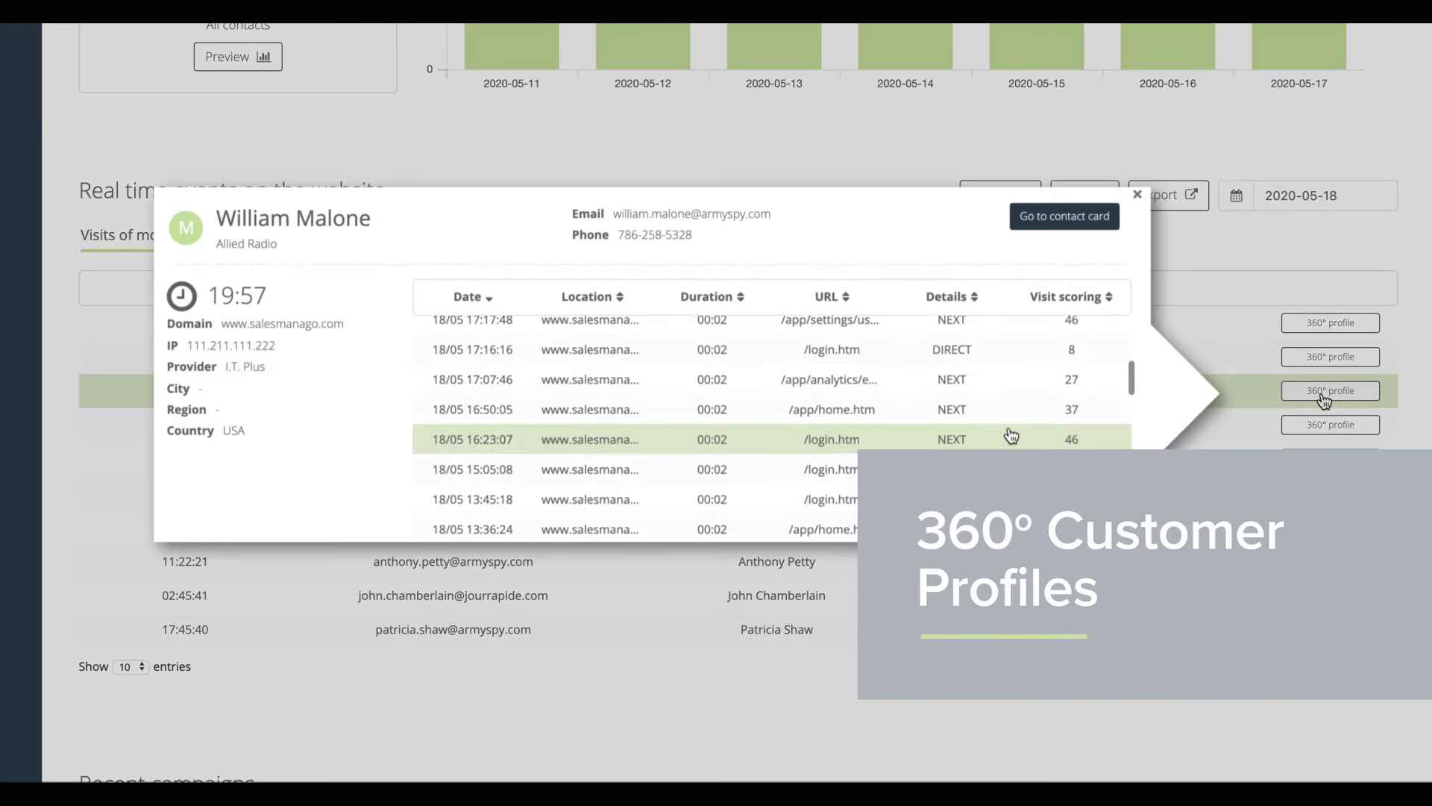
{"action": "scroll", "coordinate": [1011, 436], "scroll_direction": "down", "scroll_amount": 3}
{"action": "left_click", "coordinate": [1231, 395]}
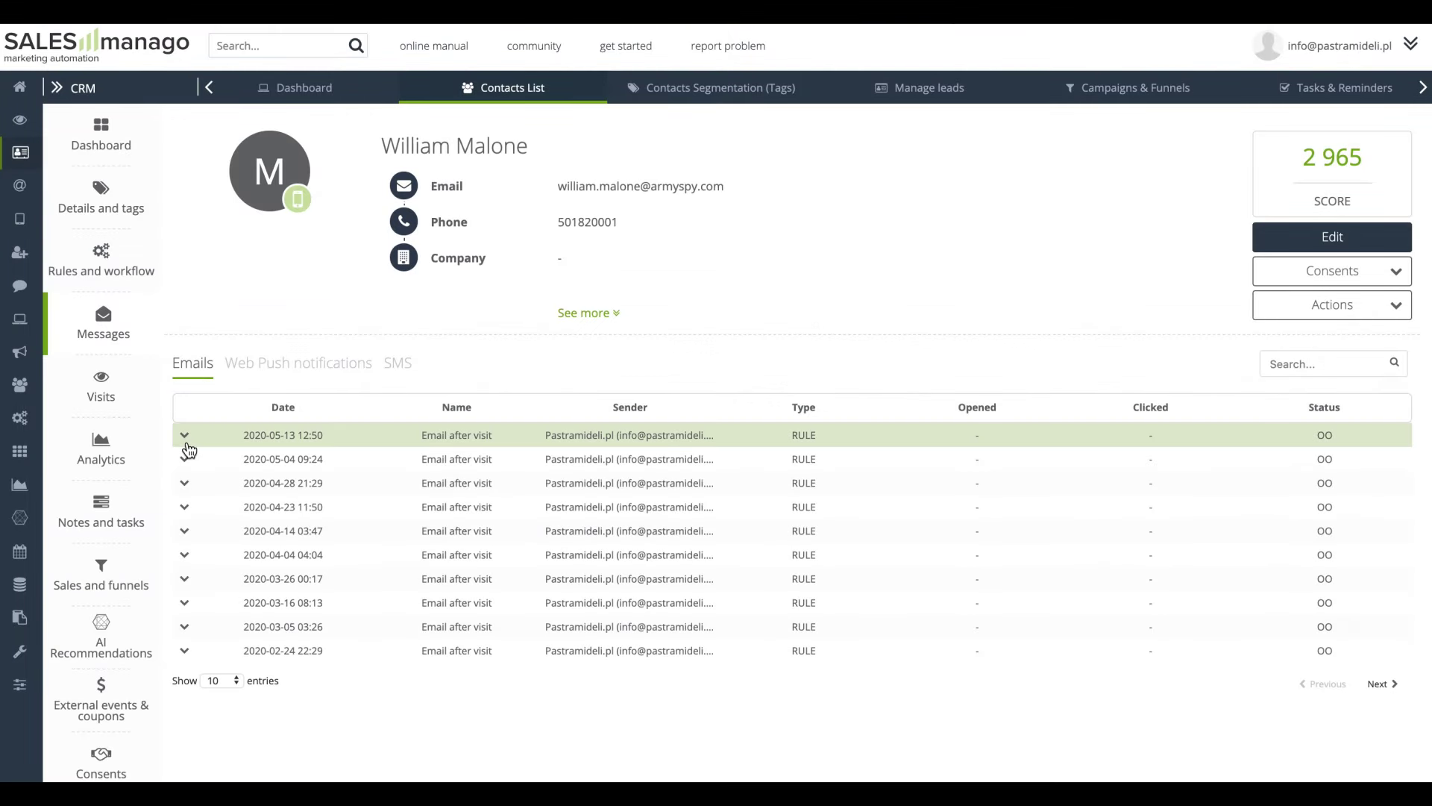
Review the latest sent email, the operating system and browser charts, and weekly activity analytics.
{"action": "left_click", "coordinate": [185, 437]}
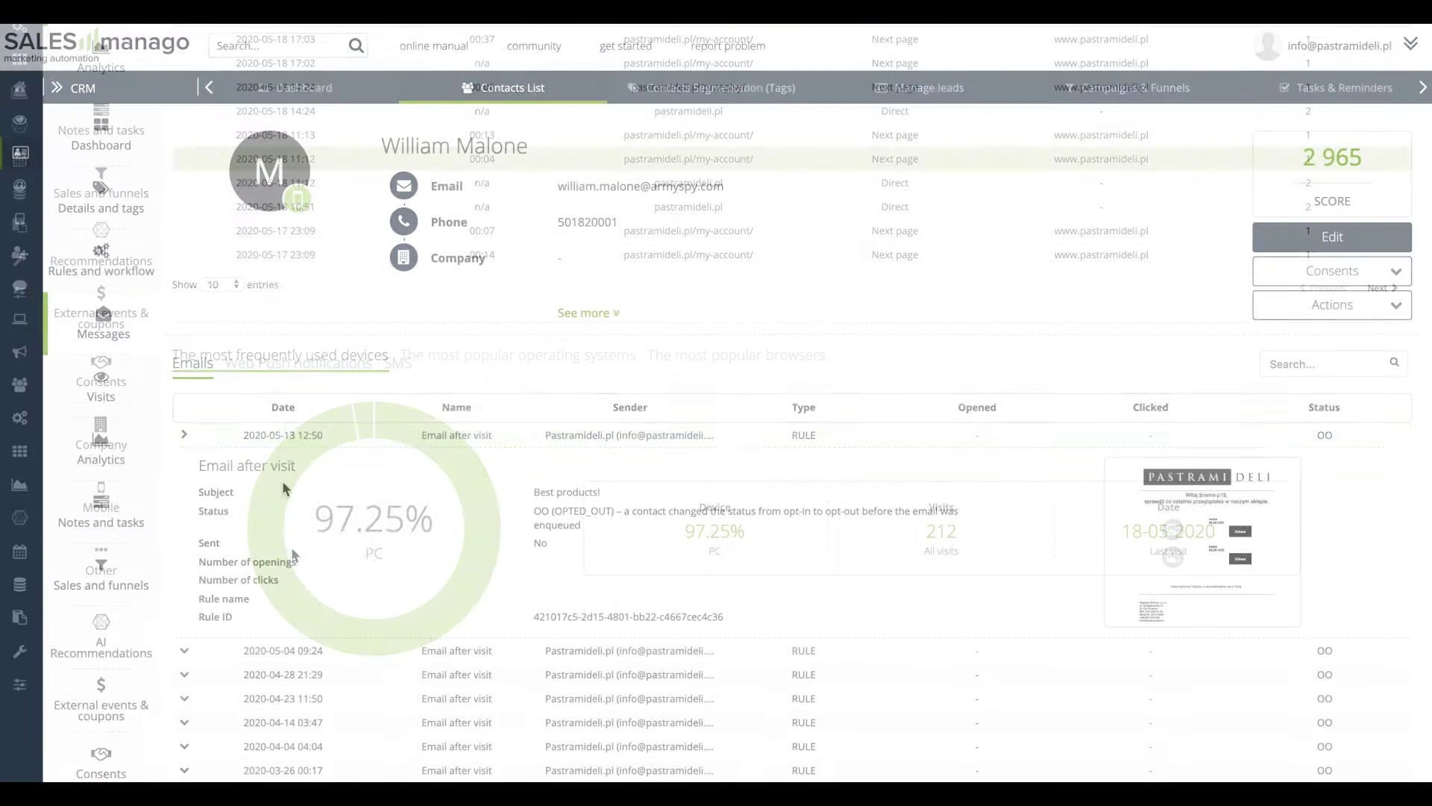
{"action": "left_click", "coordinate": [588, 353]}
{"action": "left_click", "coordinate": [699, 364]}
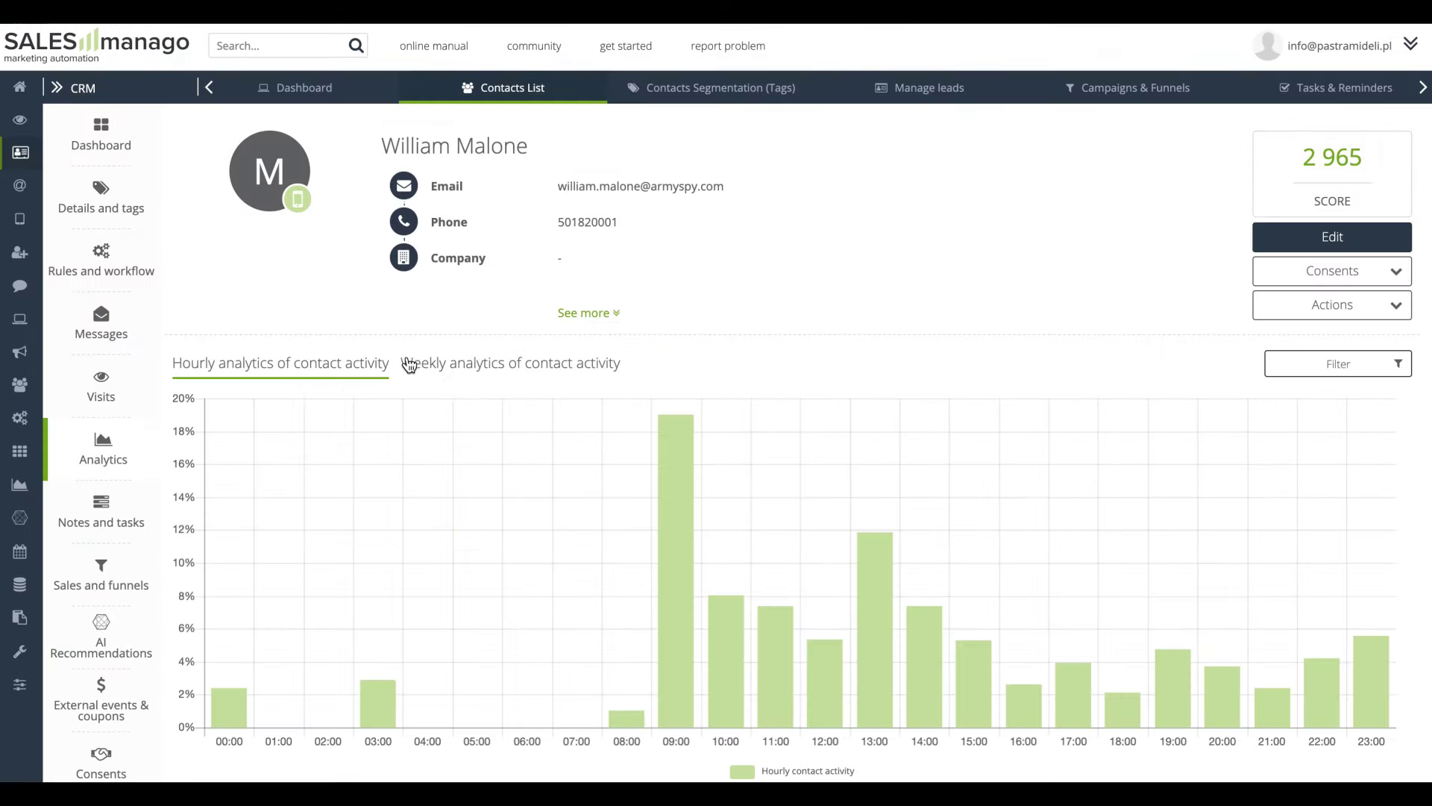
{"action": "left_click", "coordinate": [415, 368]}
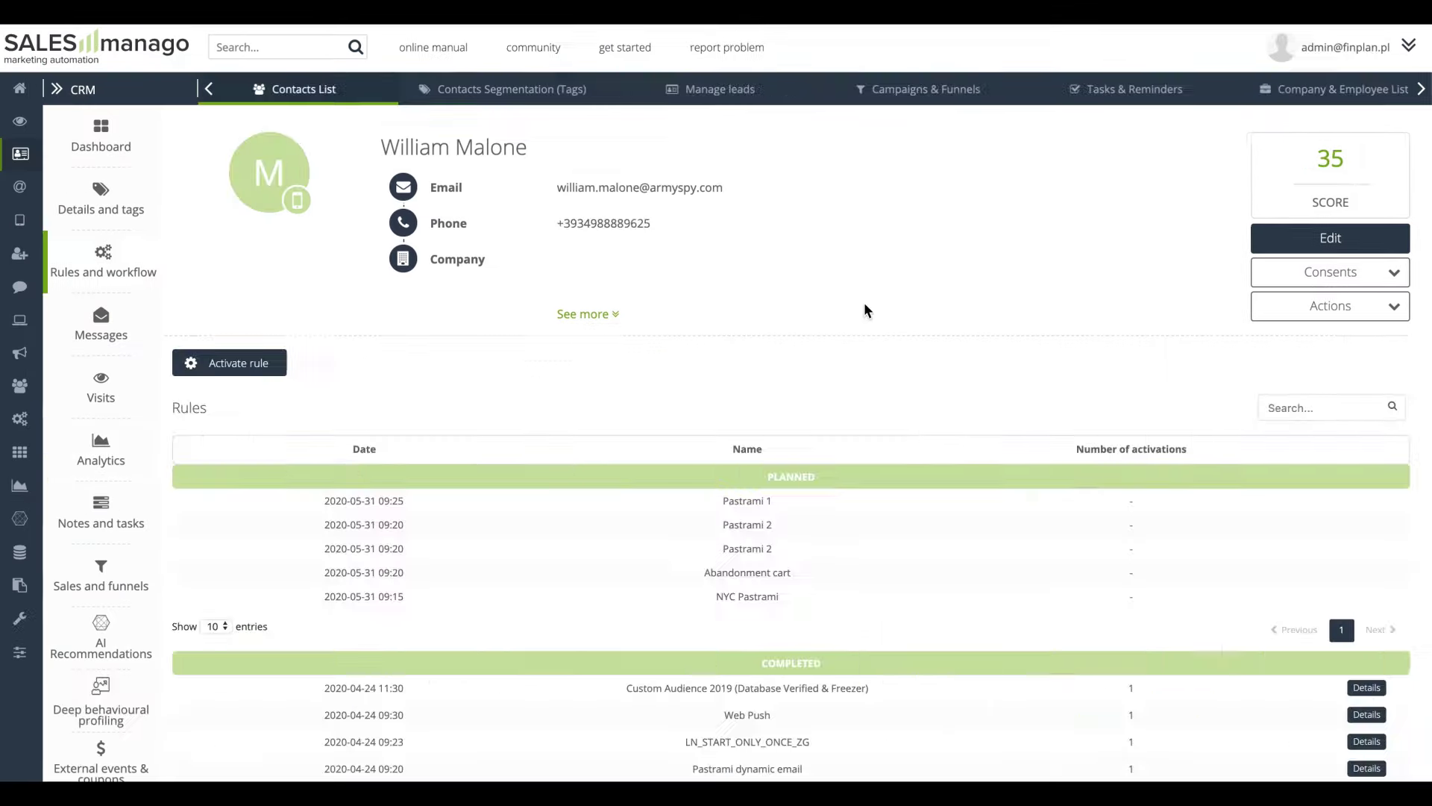
{"action": "scroll", "coordinate": [864, 305], "scroll_direction": "down", "scroll_amount": 3}
{"action": "scroll", "coordinate": [864, 302], "scroll_direction": "down", "scroll_amount": 3}
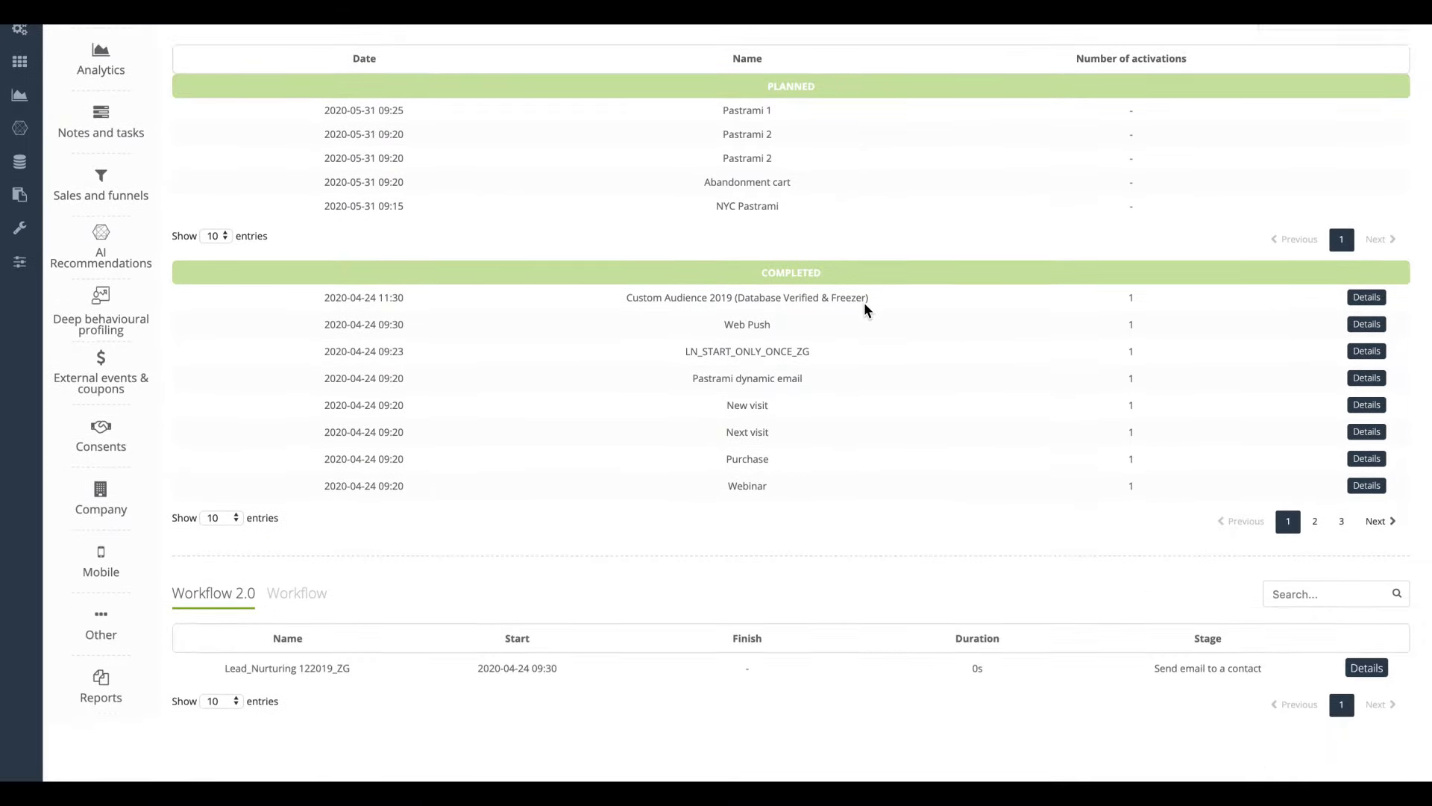
Preview the contact's Lead_Nurturing workflow diagram, then close the preview.
{"action": "left_click", "coordinate": [1365, 629]}
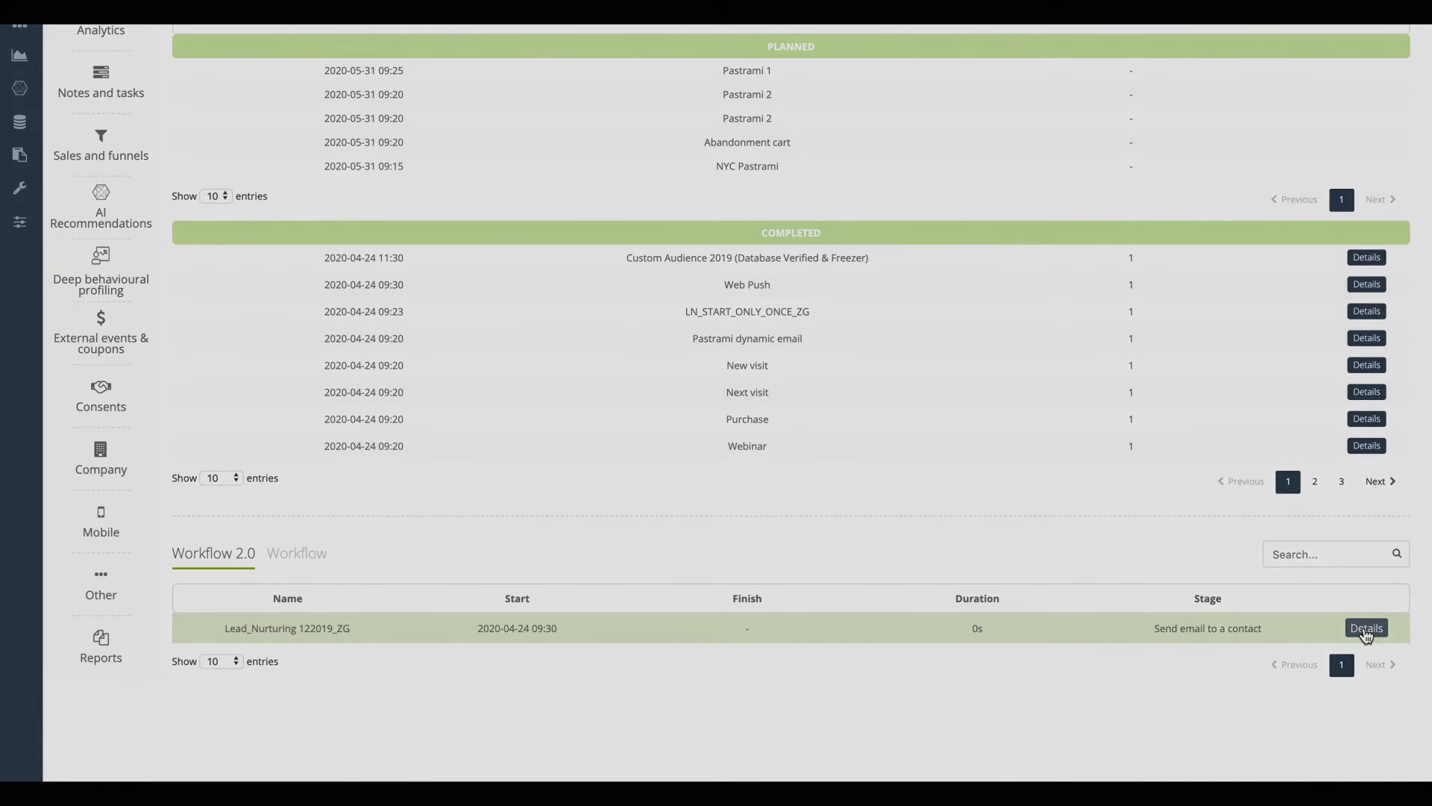
{"action": "scroll", "coordinate": [753, 431], "scroll_direction": "down", "scroll_amount": 5}
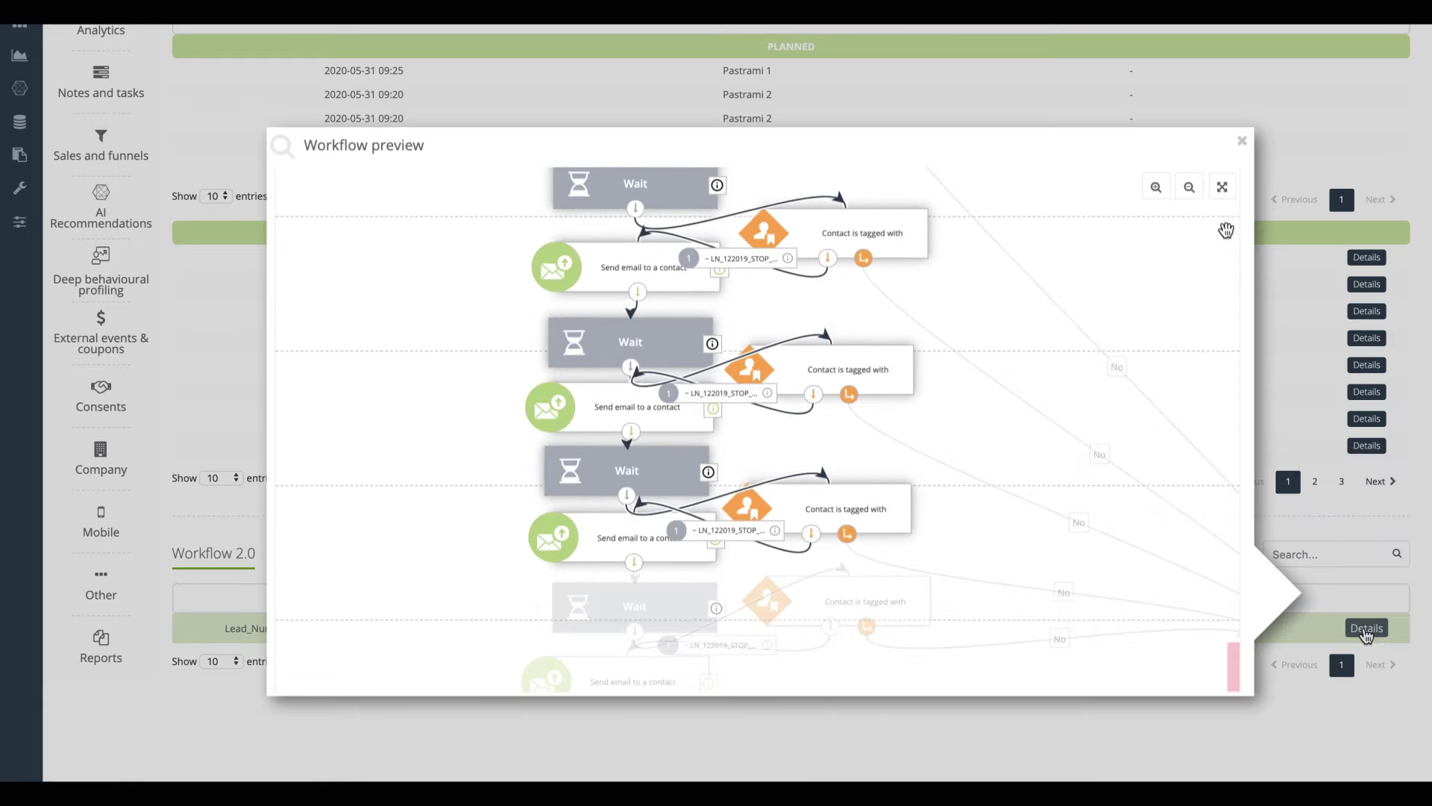
{"action": "left_click", "coordinate": [1242, 141]}
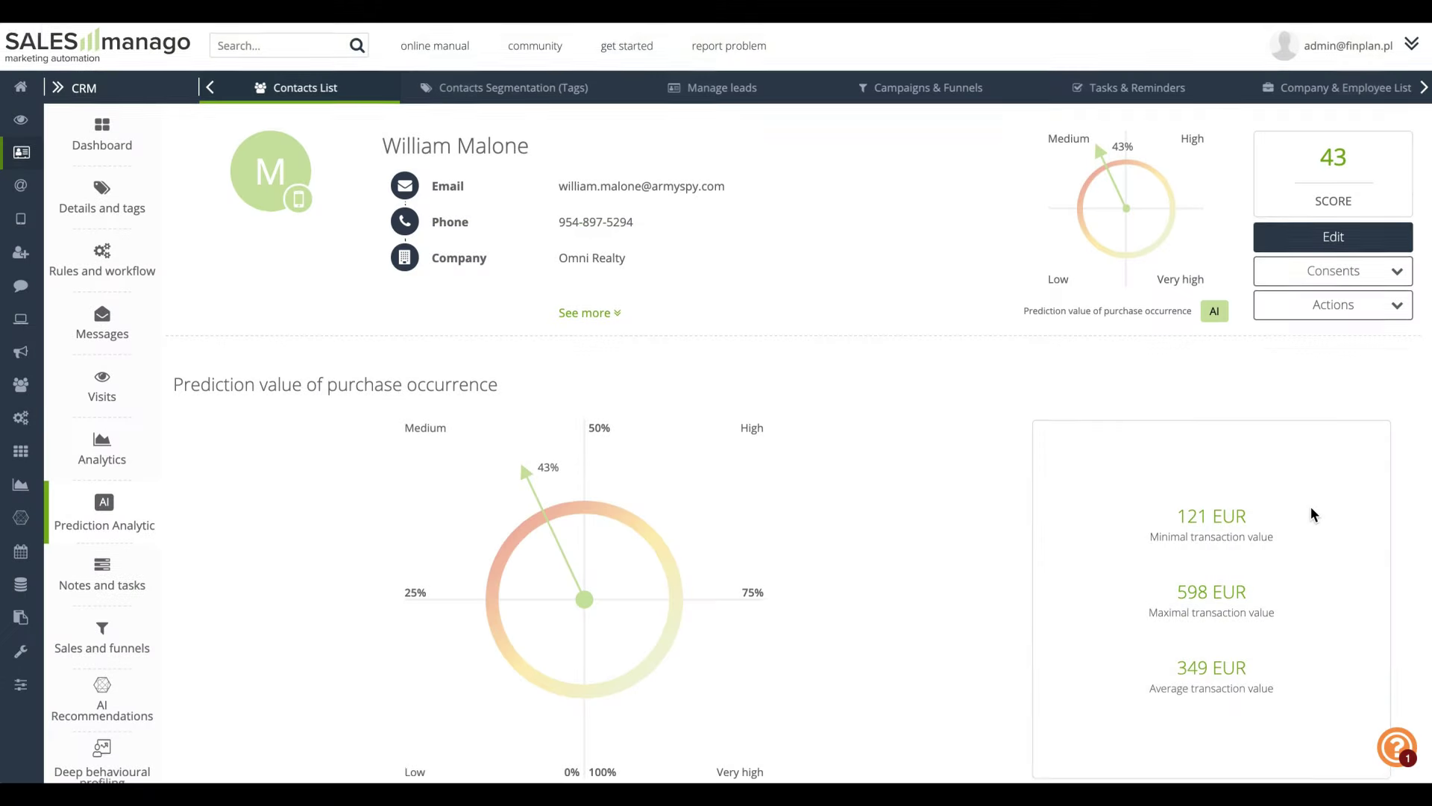
Inspect the data points on the purchase-by-source prediction radar chart.
{"action": "scroll", "coordinate": [1310, 508], "scroll_direction": "down", "scroll_amount": 3}
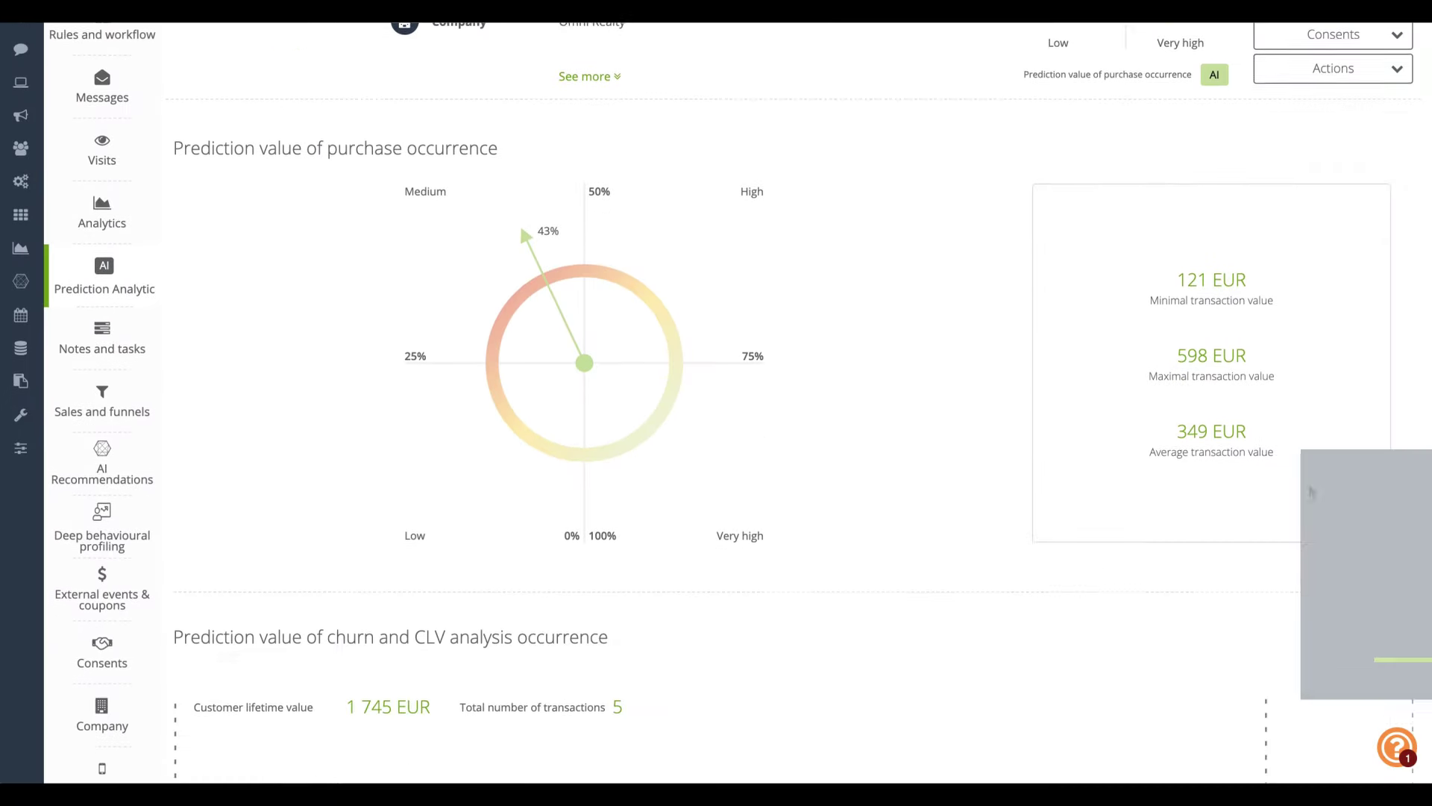
{"action": "scroll", "coordinate": [458, 500], "scroll_direction": "down", "scroll_amount": 10}
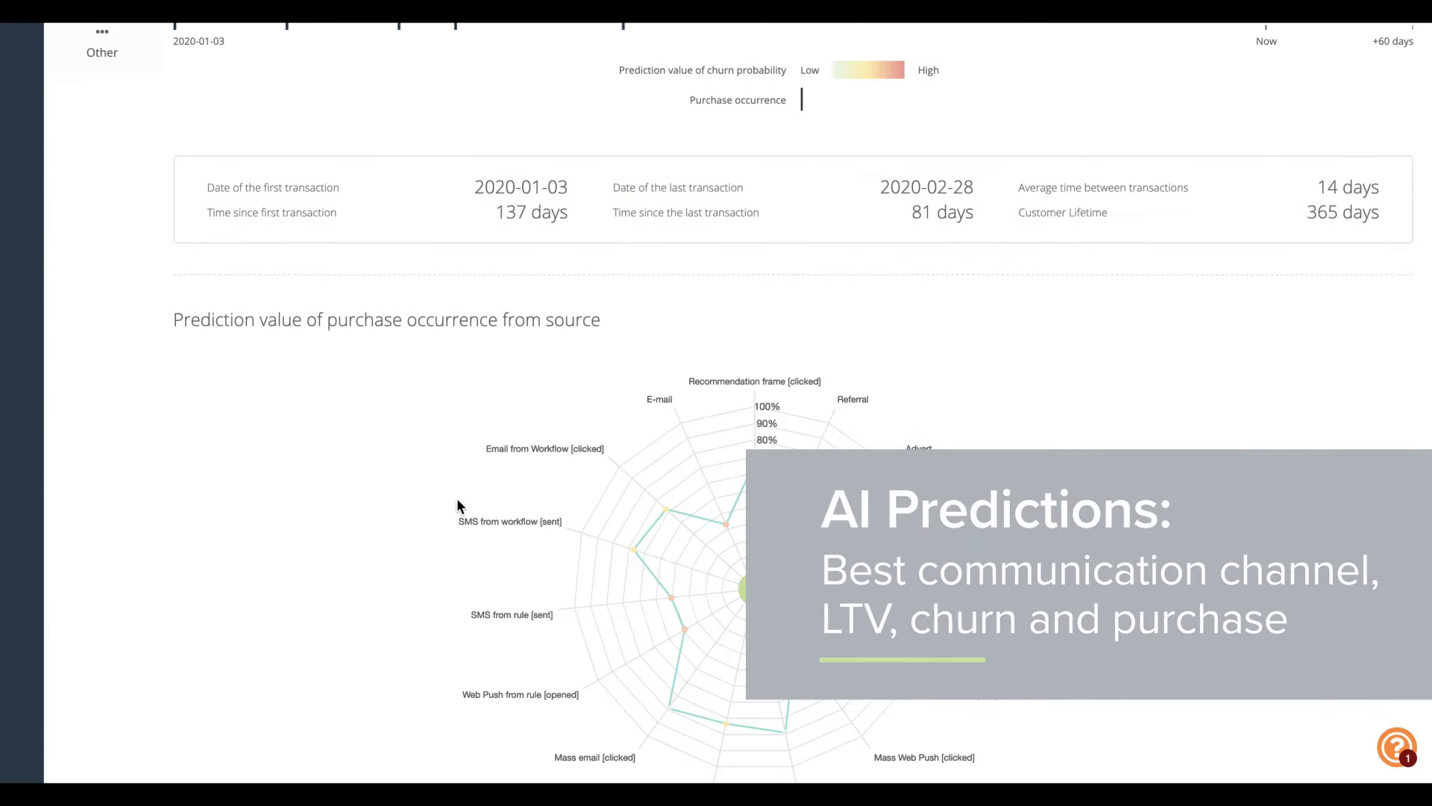
{"action": "scroll", "coordinate": [456, 498], "scroll_direction": "down", "scroll_amount": 3}
{"action": "mouse_move", "coordinate": [787, 531]}
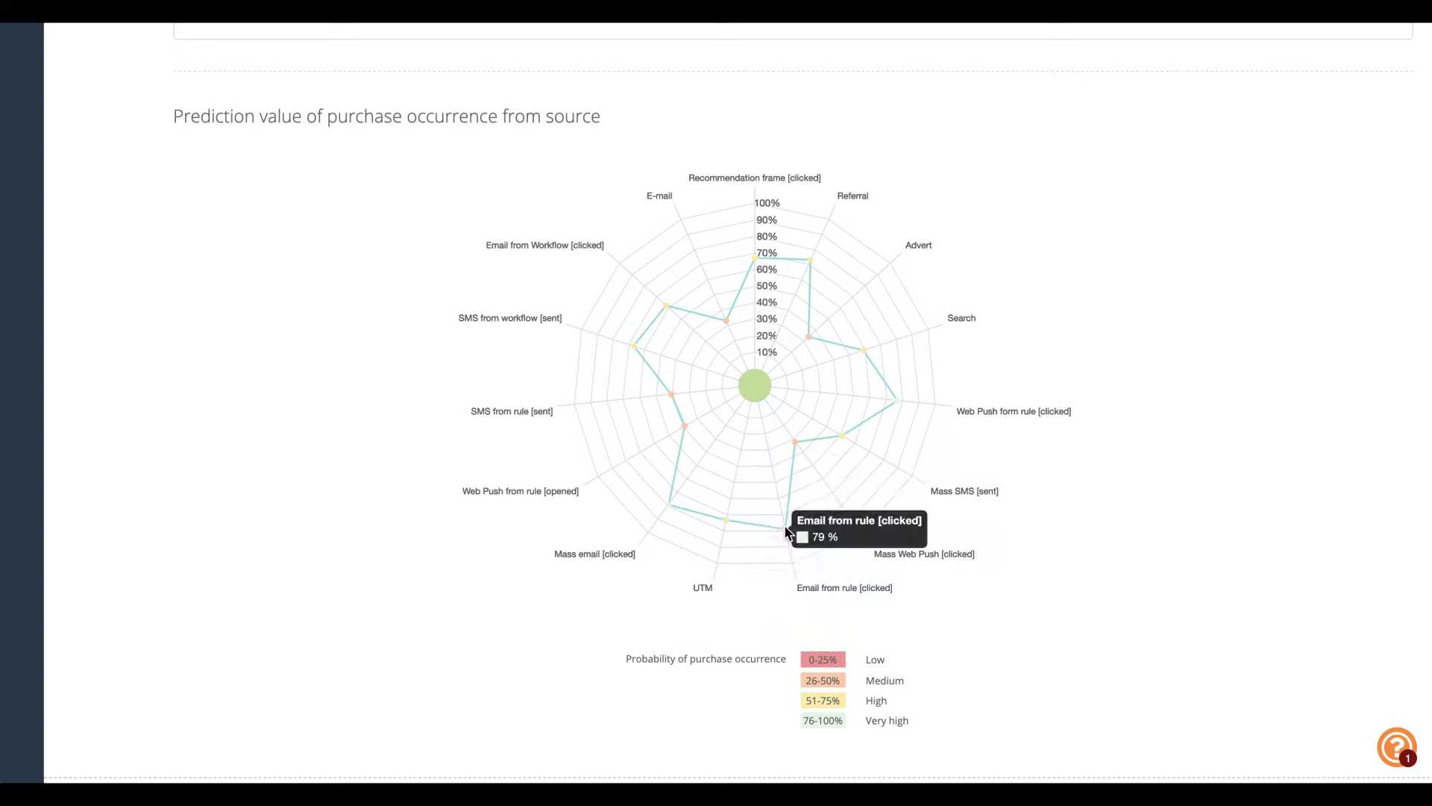
{"action": "mouse_move", "coordinate": [638, 349]}
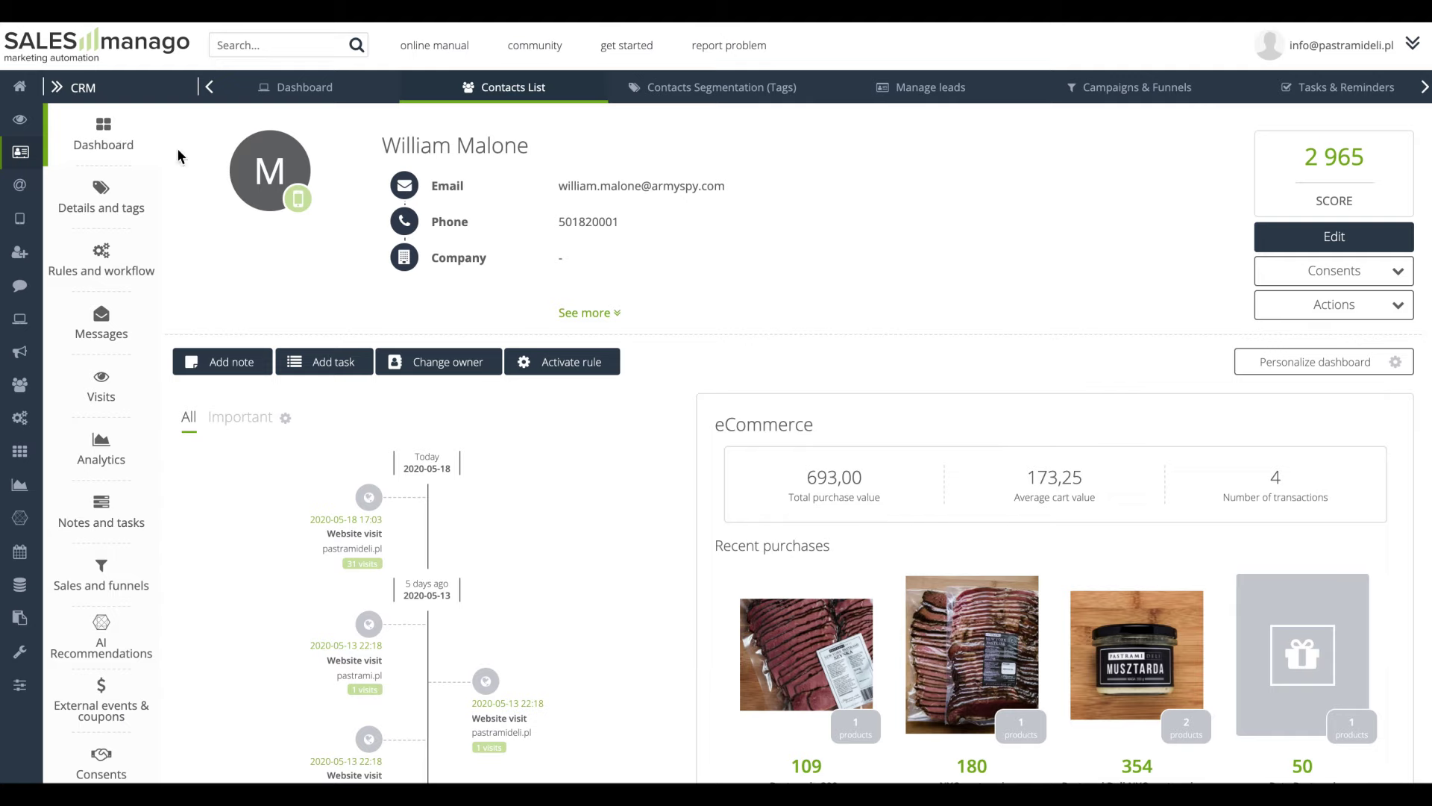
Scroll through the contact's activity timeline on the Dashboard.
{"action": "scroll", "coordinate": [707, 261], "scroll_direction": "down", "scroll_amount": 3}
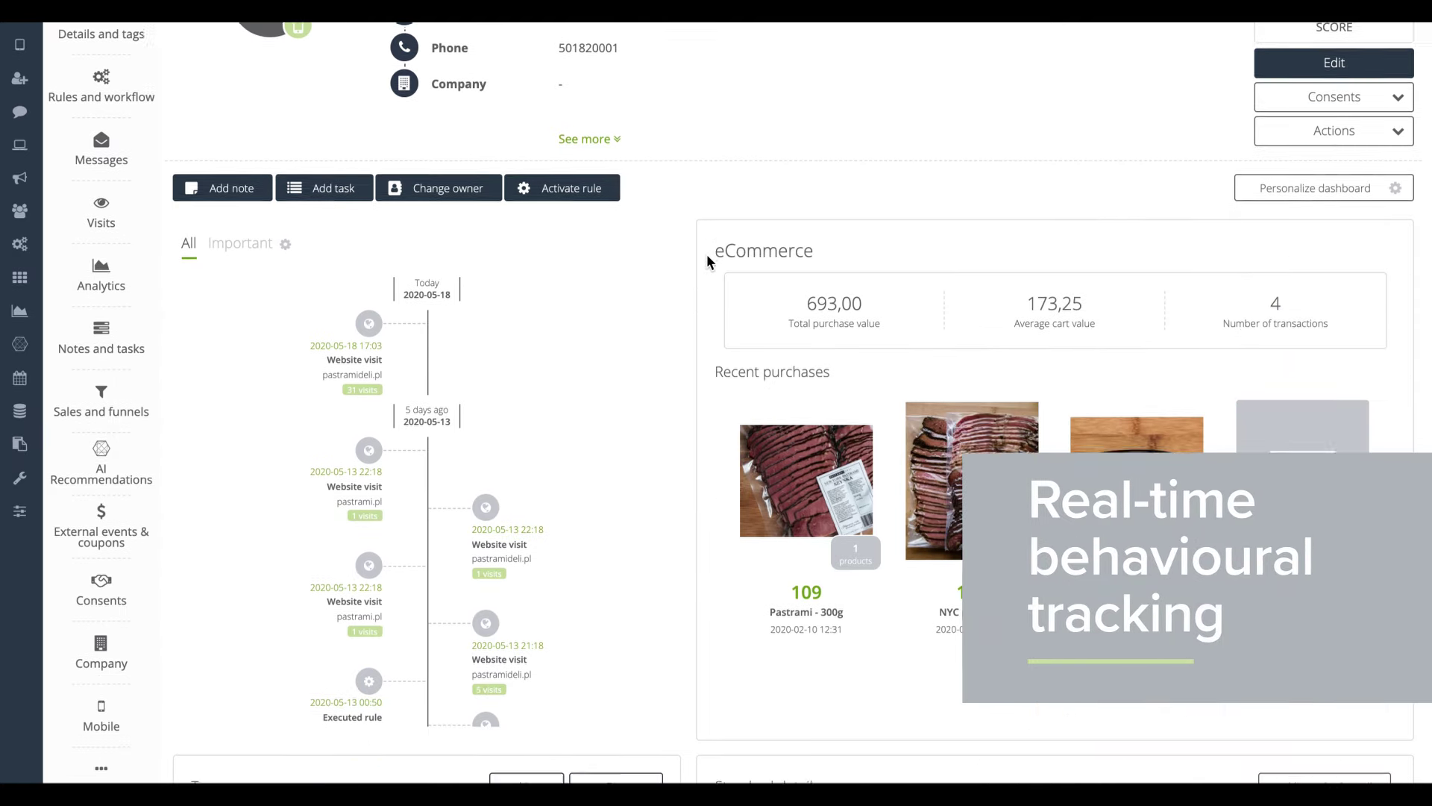
{"action": "scroll", "coordinate": [615, 469], "scroll_direction": "down", "scroll_amount": 5}
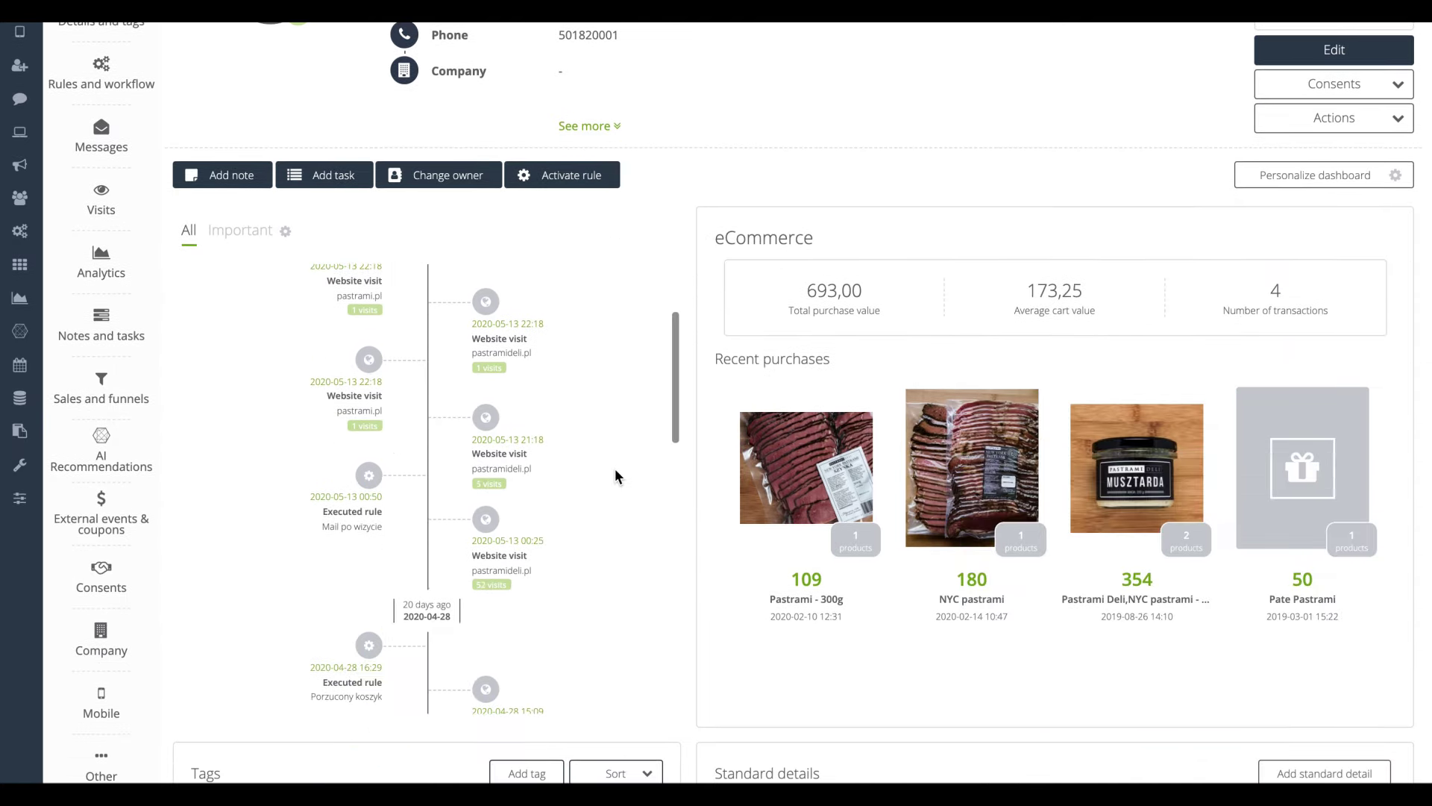
{"action": "scroll", "coordinate": [614, 472], "scroll_direction": "down", "scroll_amount": 5}
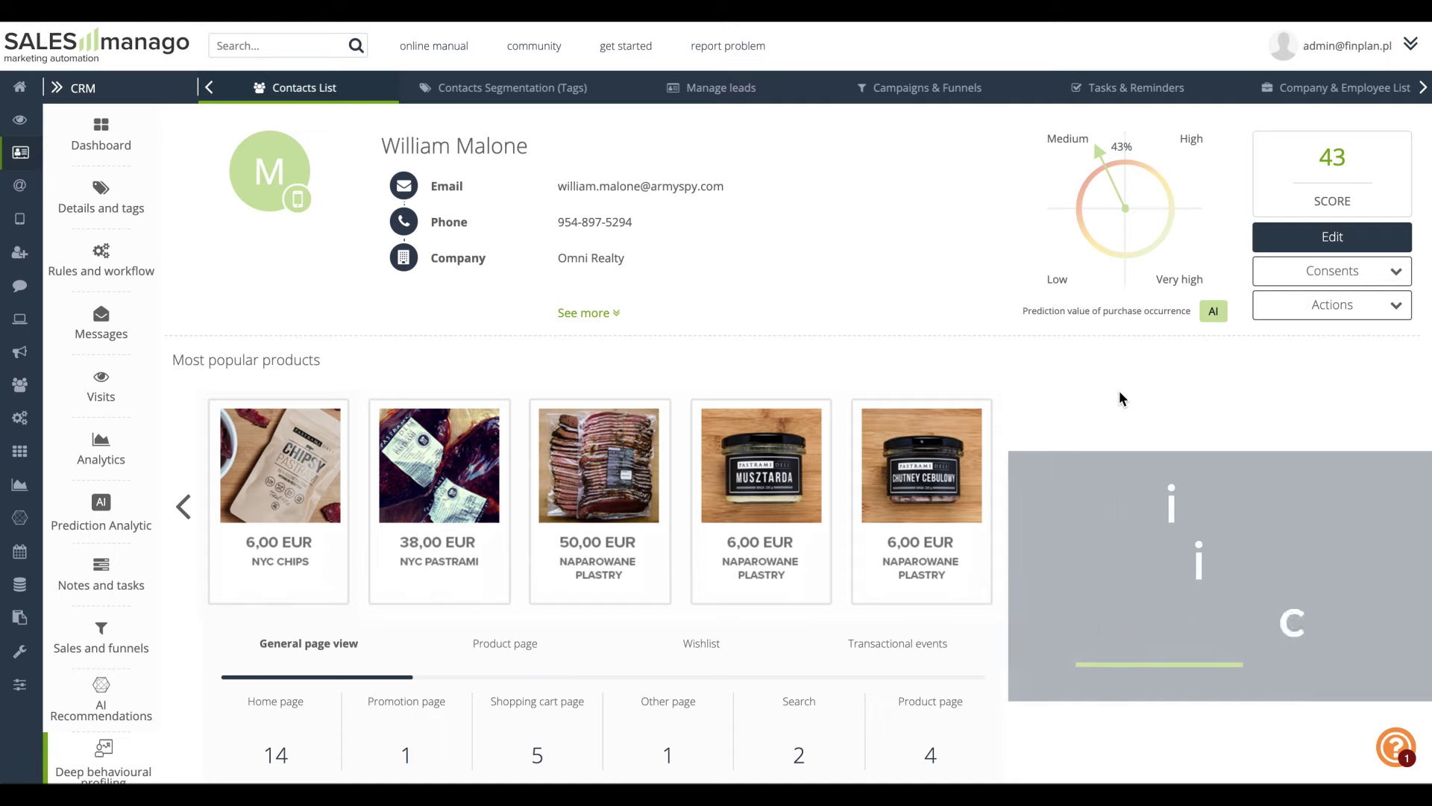
Show the product page interaction counters, then cycle the NYC Pastrami photos and set quantity to 2.
{"action": "scroll", "coordinate": [1119, 391], "scroll_direction": "down", "scroll_amount": 1}
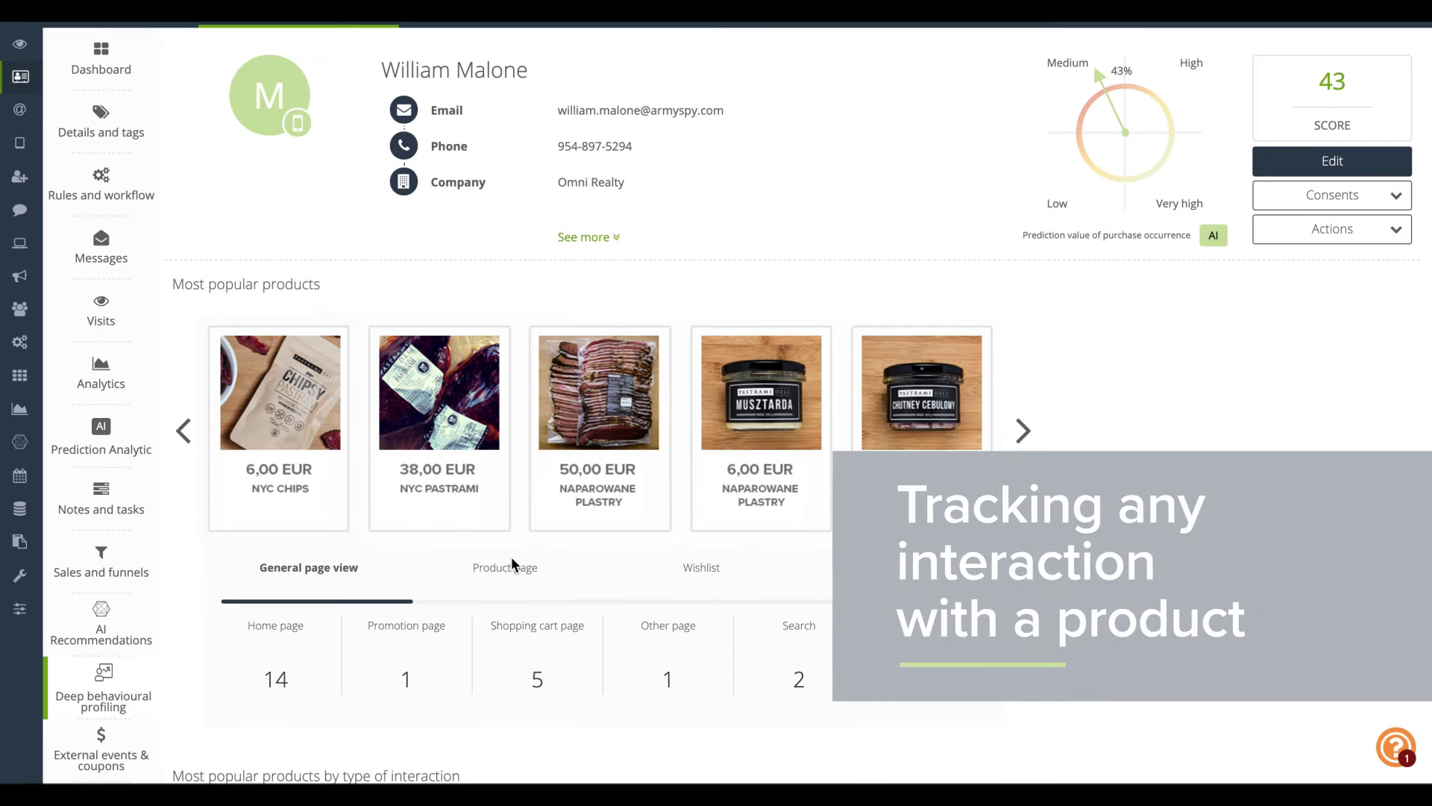
{"action": "left_click", "coordinate": [514, 571]}
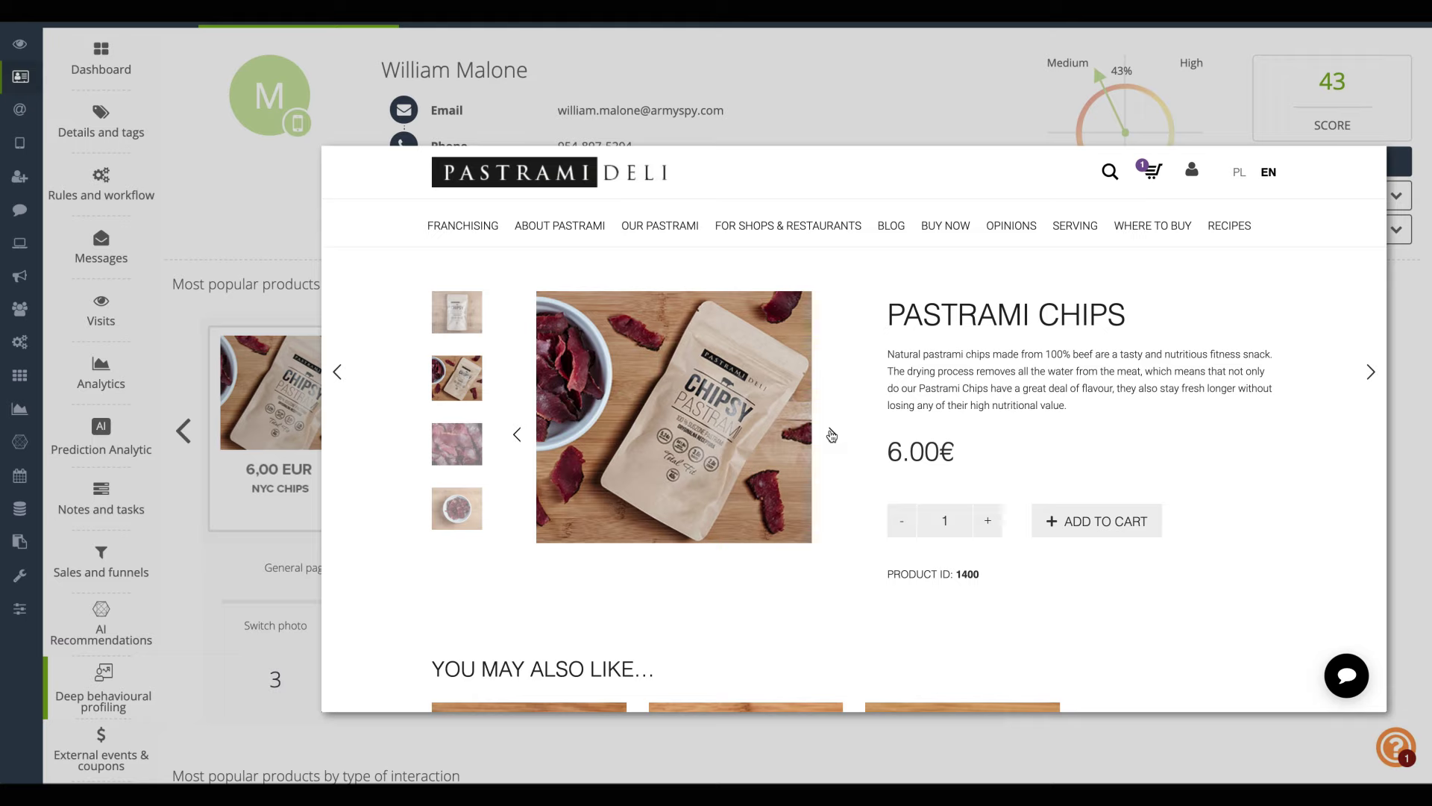
{"action": "left_click", "coordinate": [831, 435]}
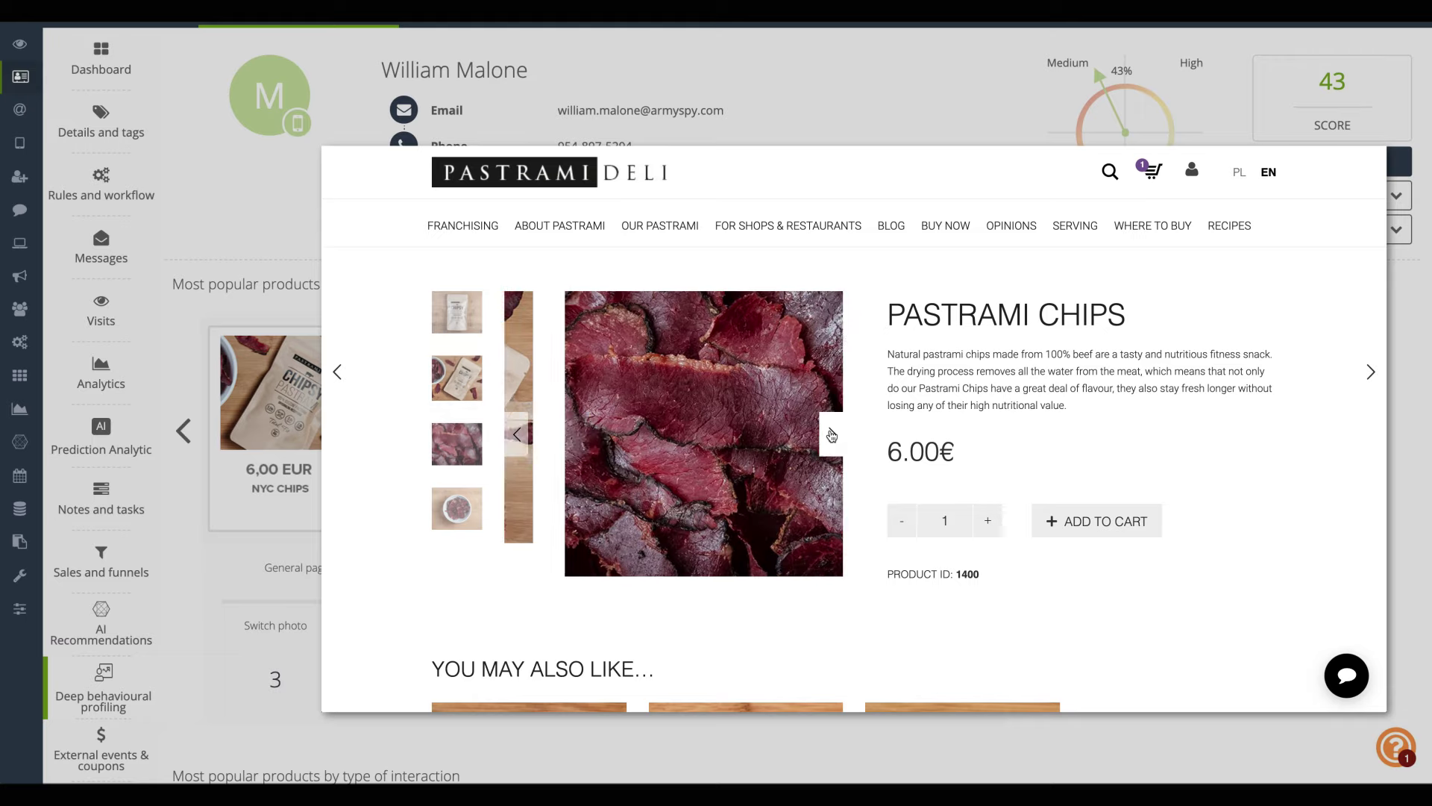
{"action": "left_click", "coordinate": [832, 435]}
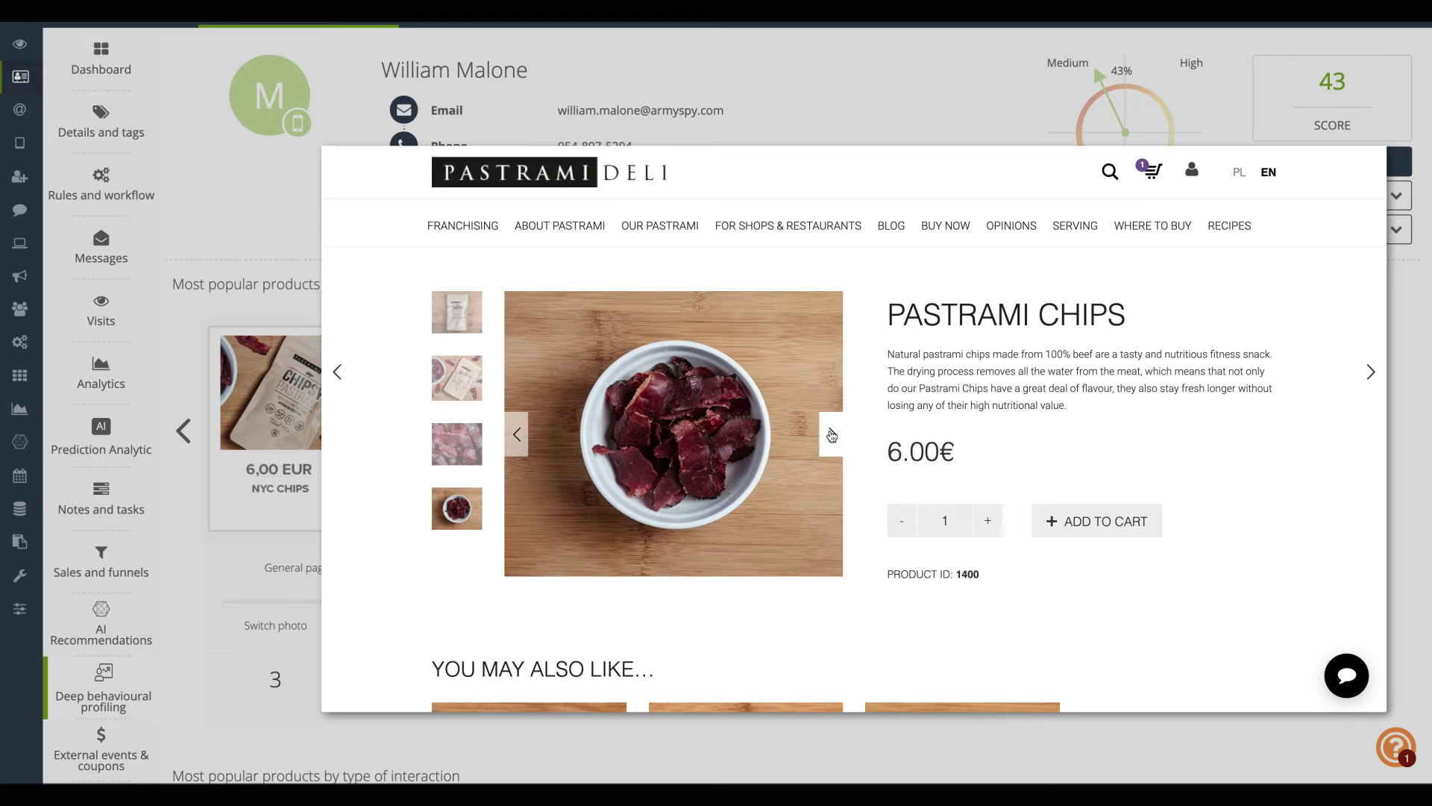
{"action": "left_click", "coordinate": [832, 435]}
{"action": "left_click", "coordinate": [988, 520]}
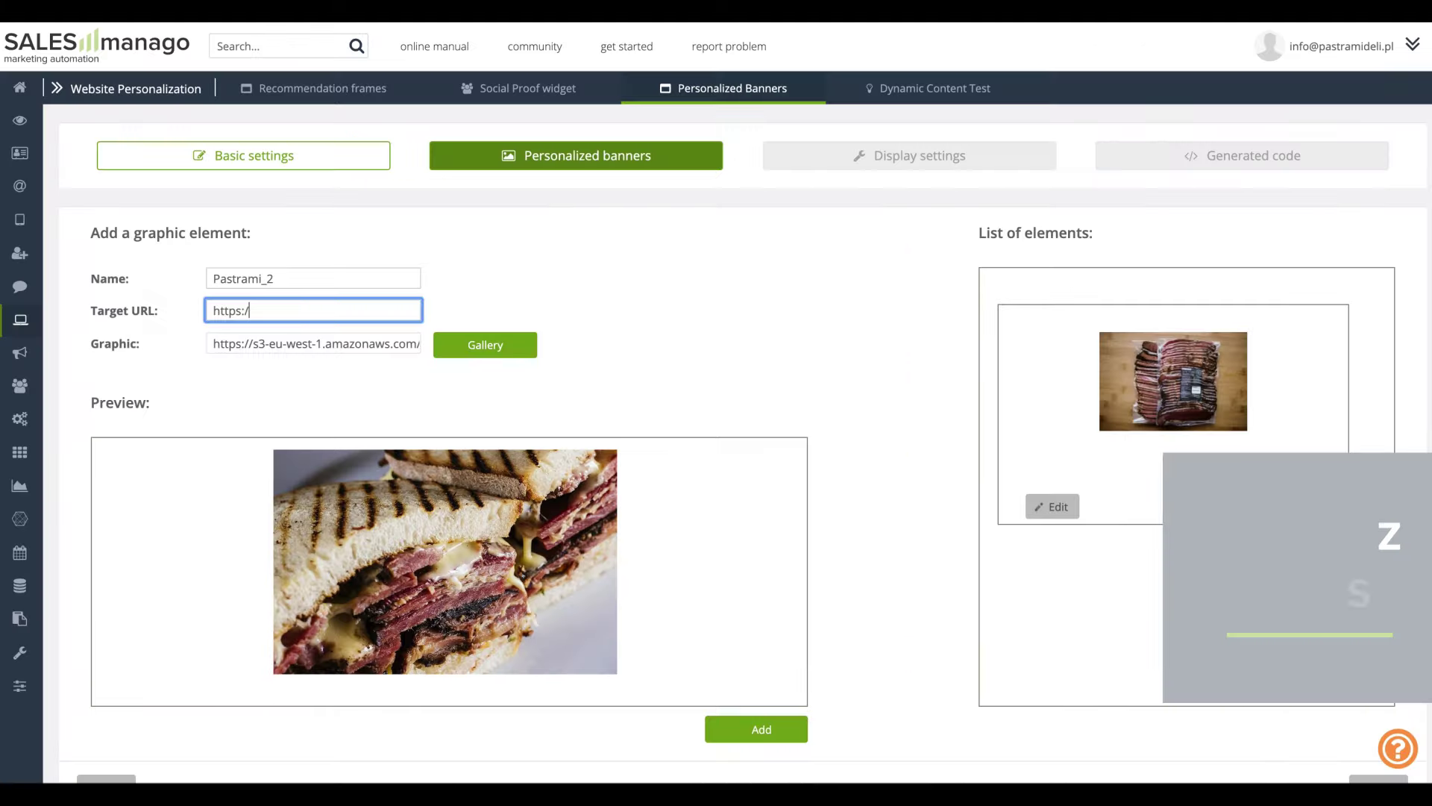
Add pastrami.pl as the website for the recommendation frame.
{"action": "type", "text": "pastrami.pl"}
{"action": "key", "text": "Return"}
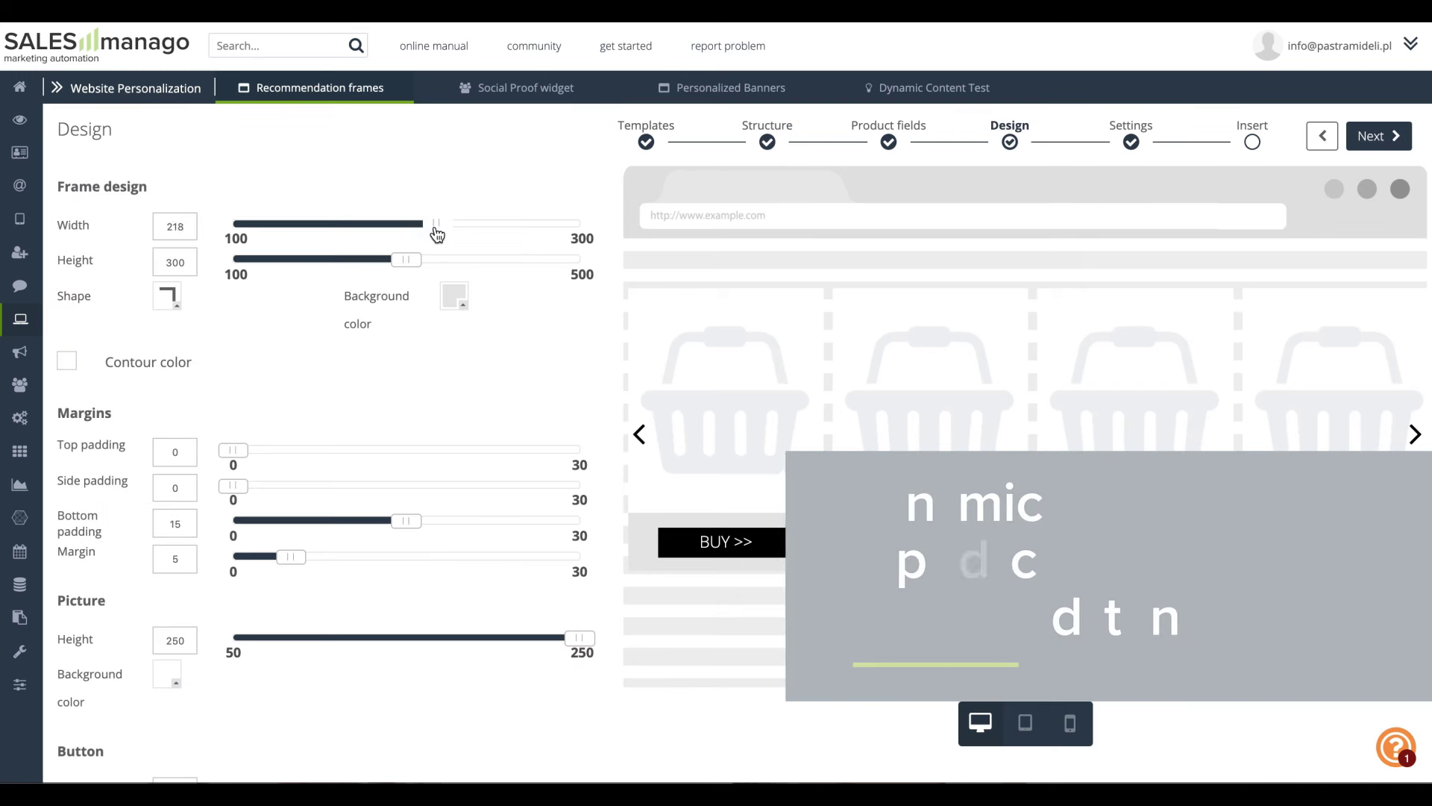
Set the frame width to 245 and preview it on the product block, then cancel placement settings.
{"action": "left_click_drag", "start_coordinate": [438, 234], "coordinate": [484, 237]}
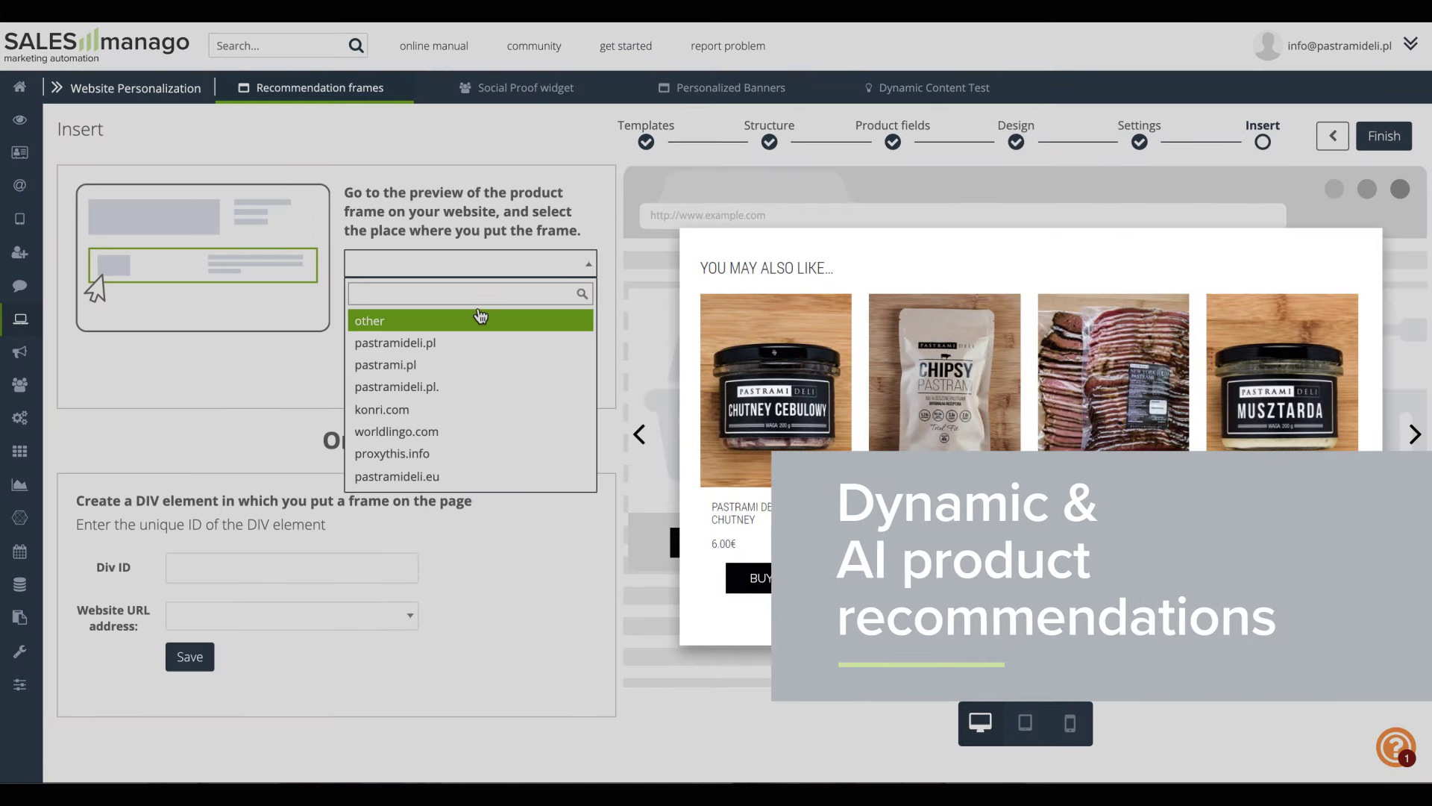
{"action": "left_click", "coordinate": [474, 323]}
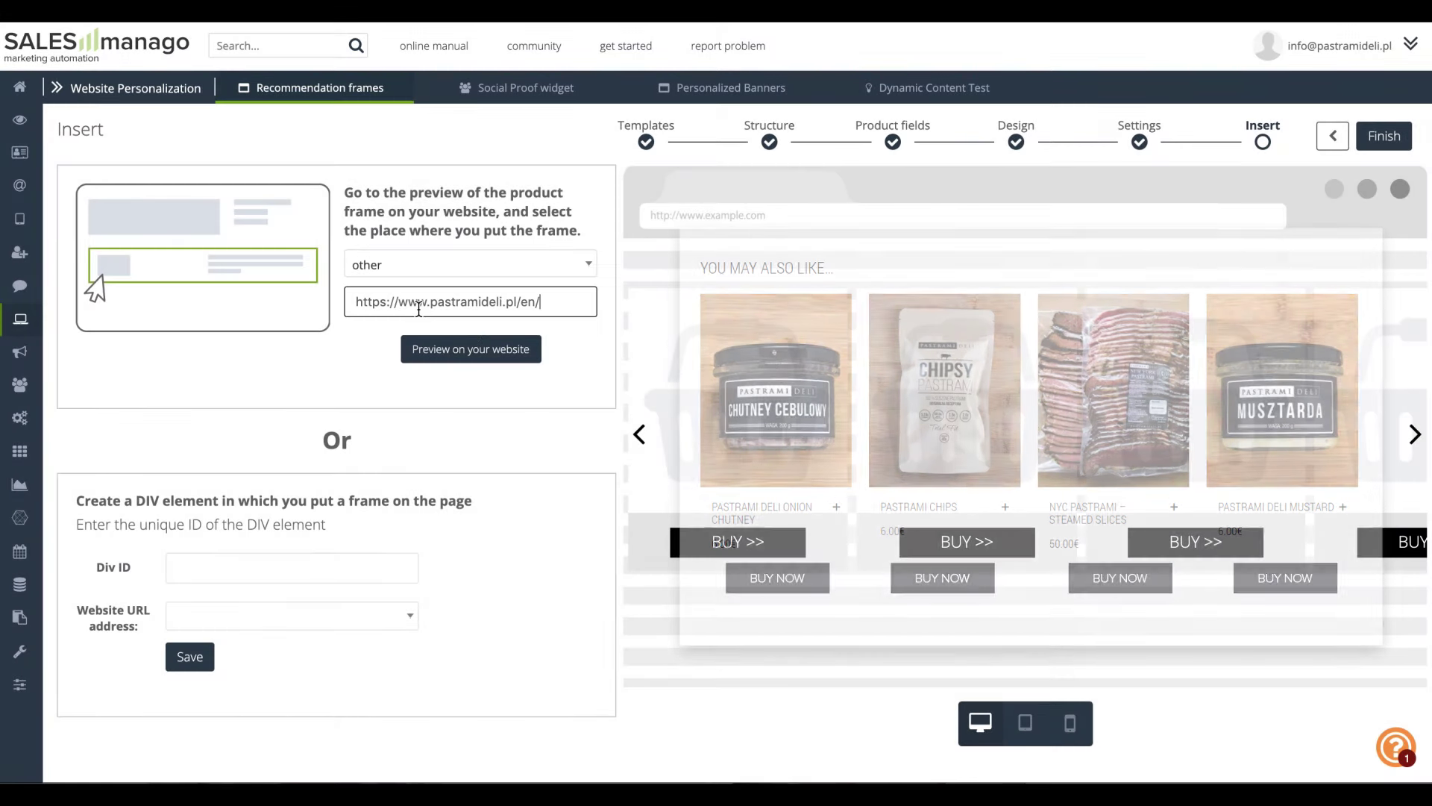
{"action": "left_click", "coordinate": [443, 351]}
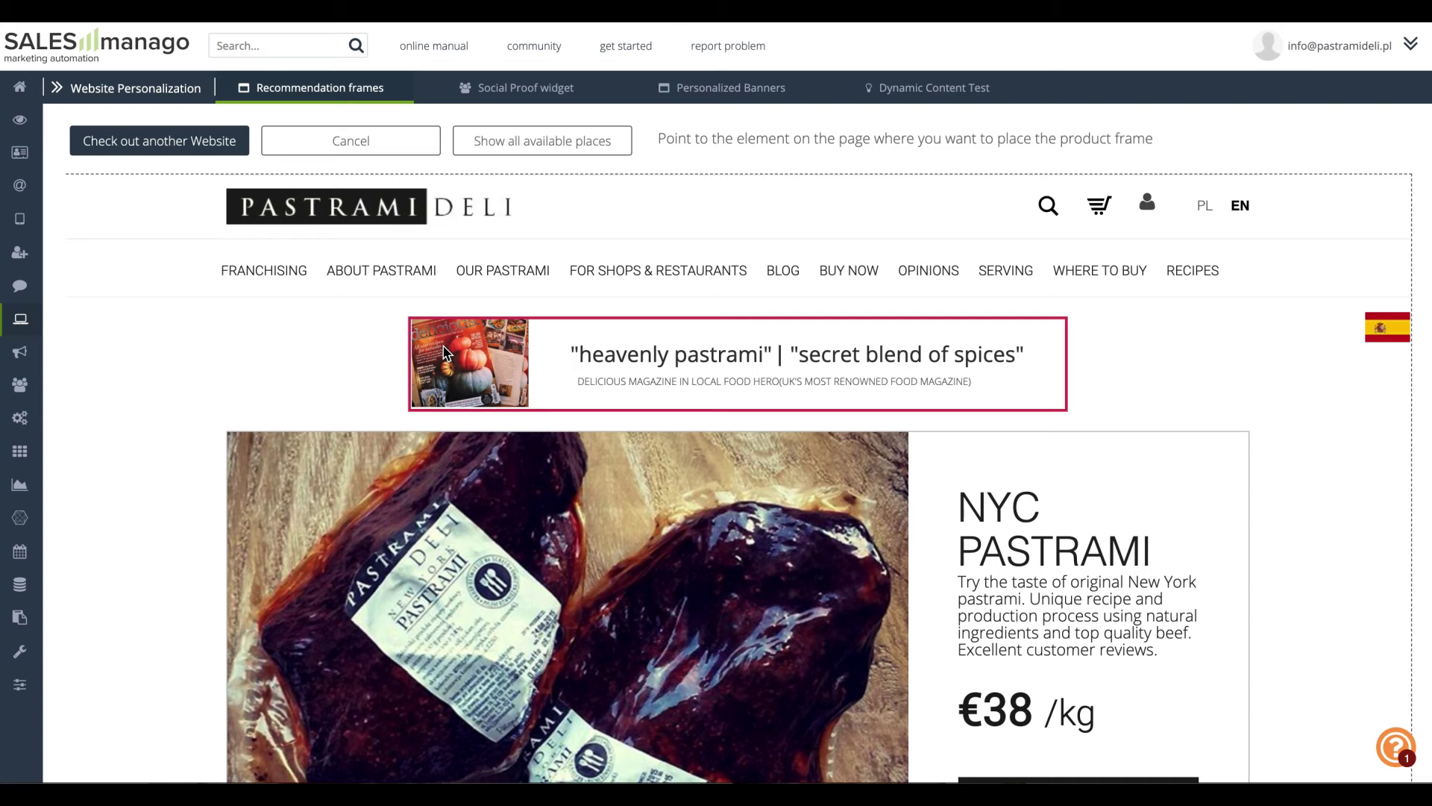
{"action": "scroll", "coordinate": [445, 354], "scroll_direction": "down", "scroll_amount": 2}
{"action": "left_click", "coordinate": [827, 273]}
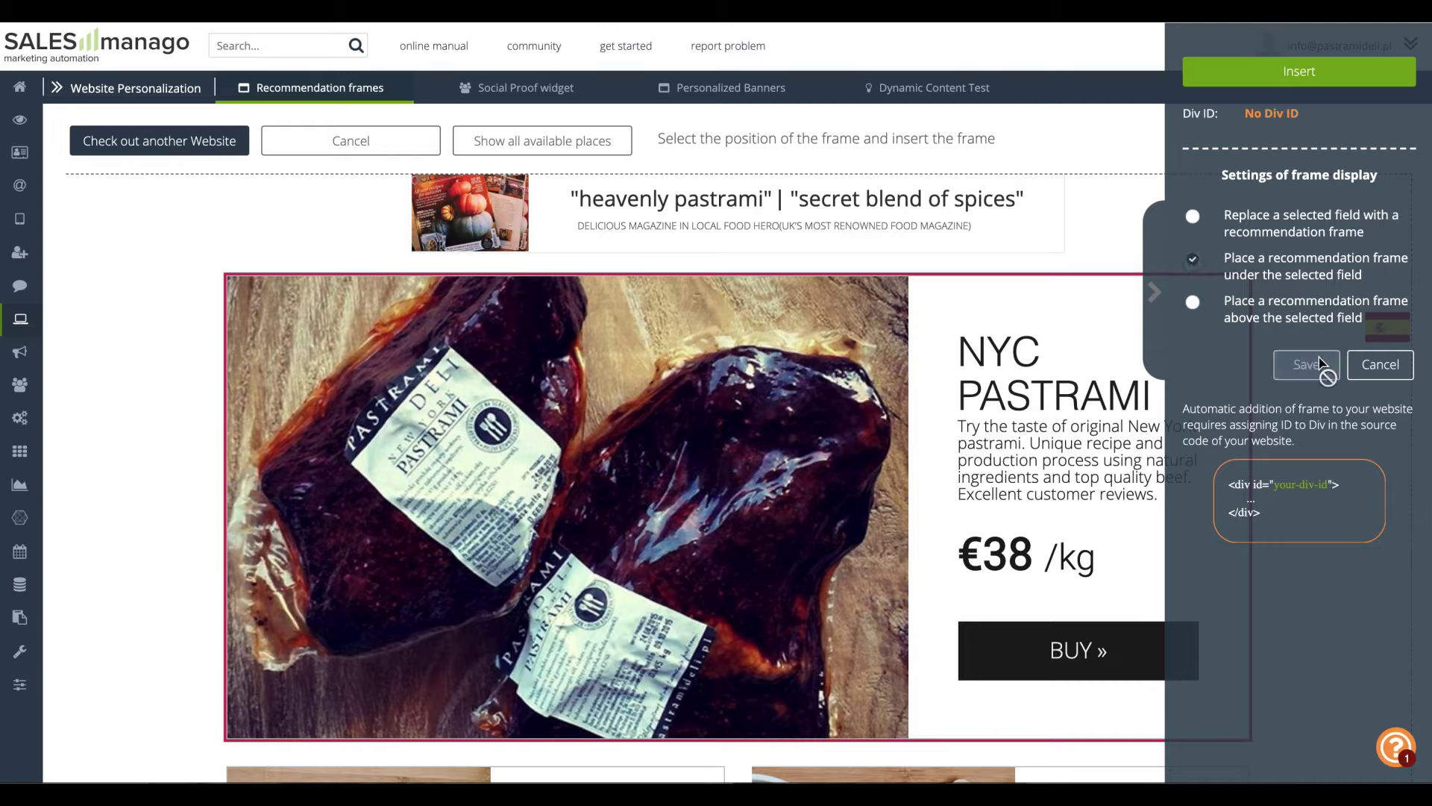
{"action": "left_click", "coordinate": [1380, 364]}
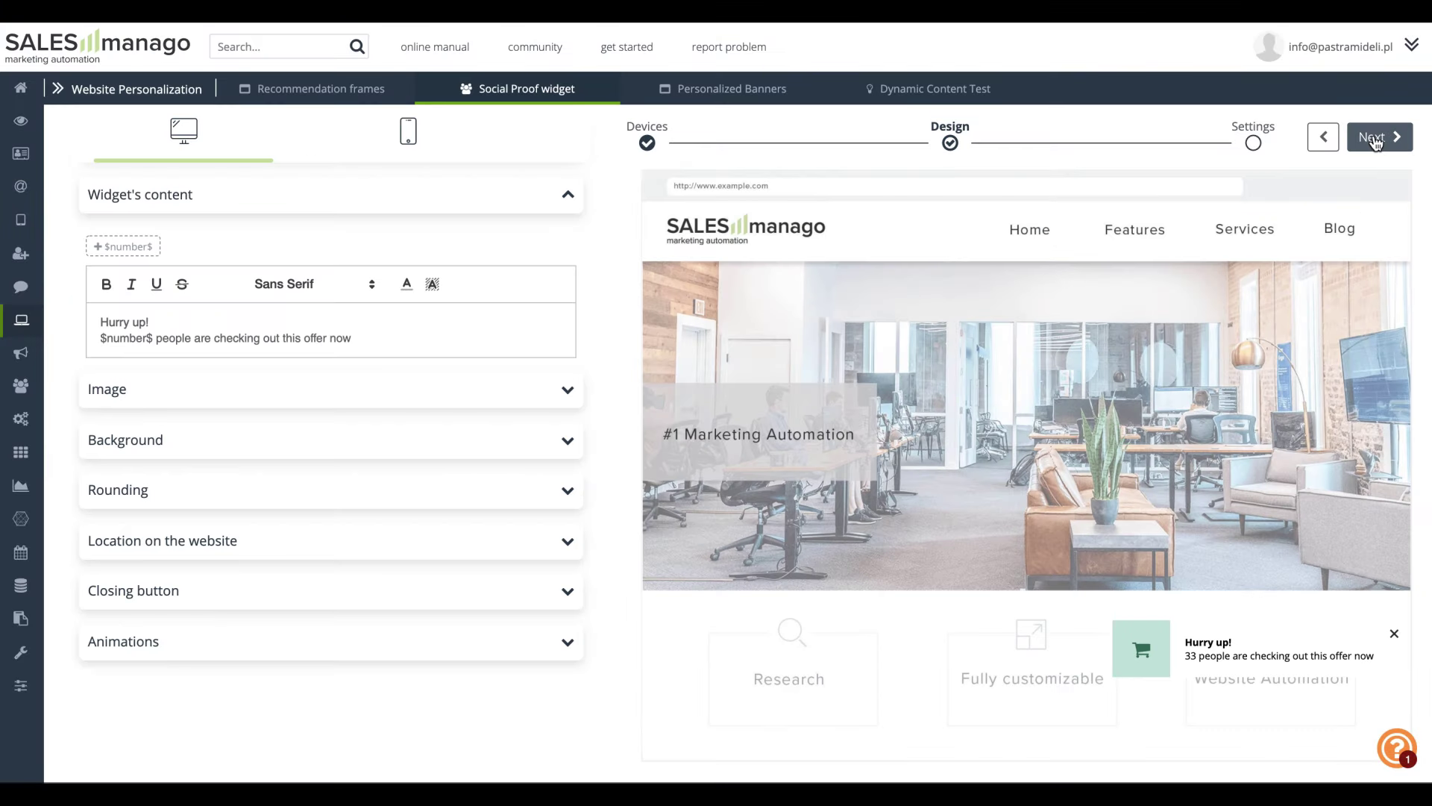
In the Design step, add an image to the notification using the first gallery picture.
{"action": "left_click", "coordinate": [112, 387]}
{"action": "left_click", "coordinate": [89, 425]}
{"action": "left_click", "coordinate": [112, 569]}
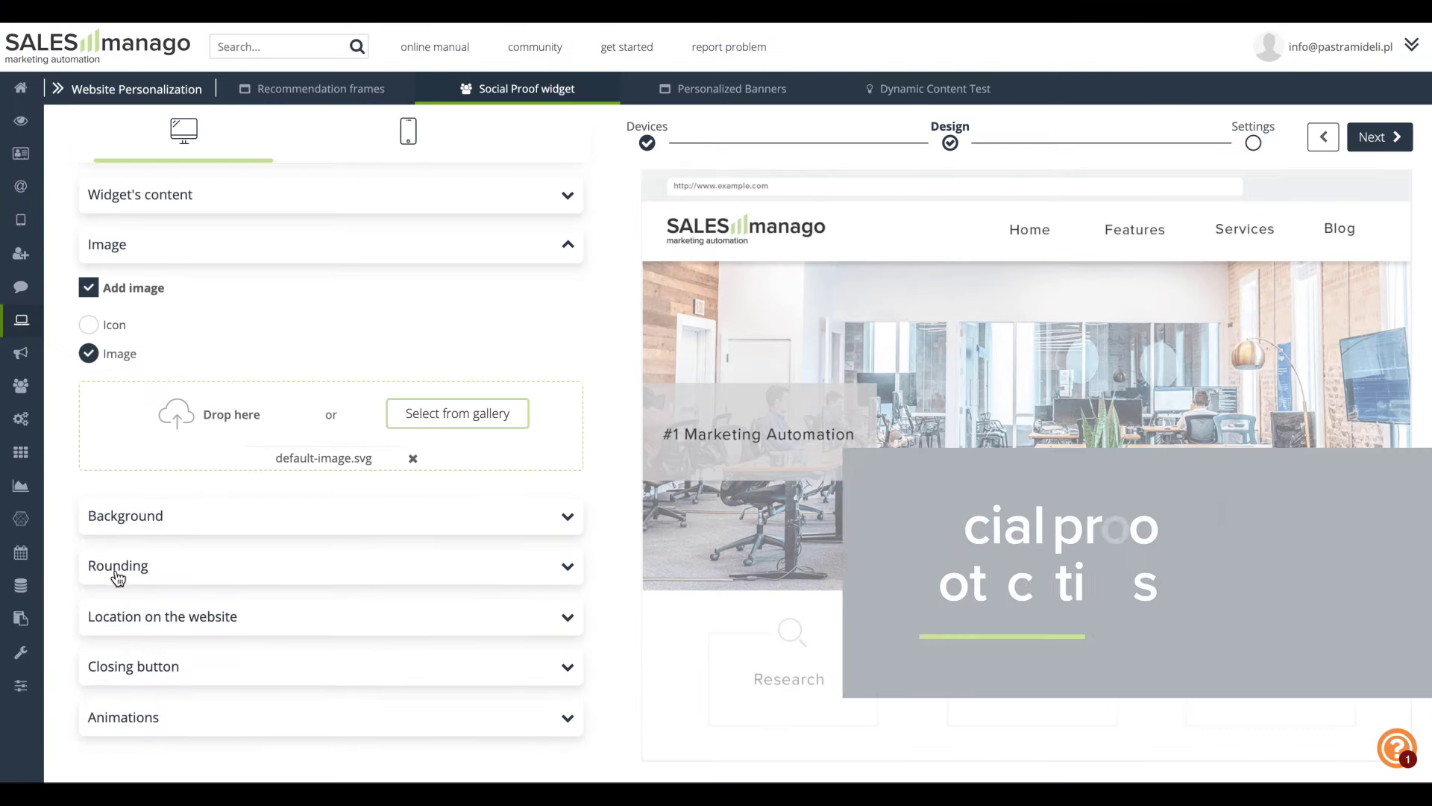
{"action": "left_click", "coordinate": [470, 414]}
{"action": "left_click", "coordinate": [288, 197]}
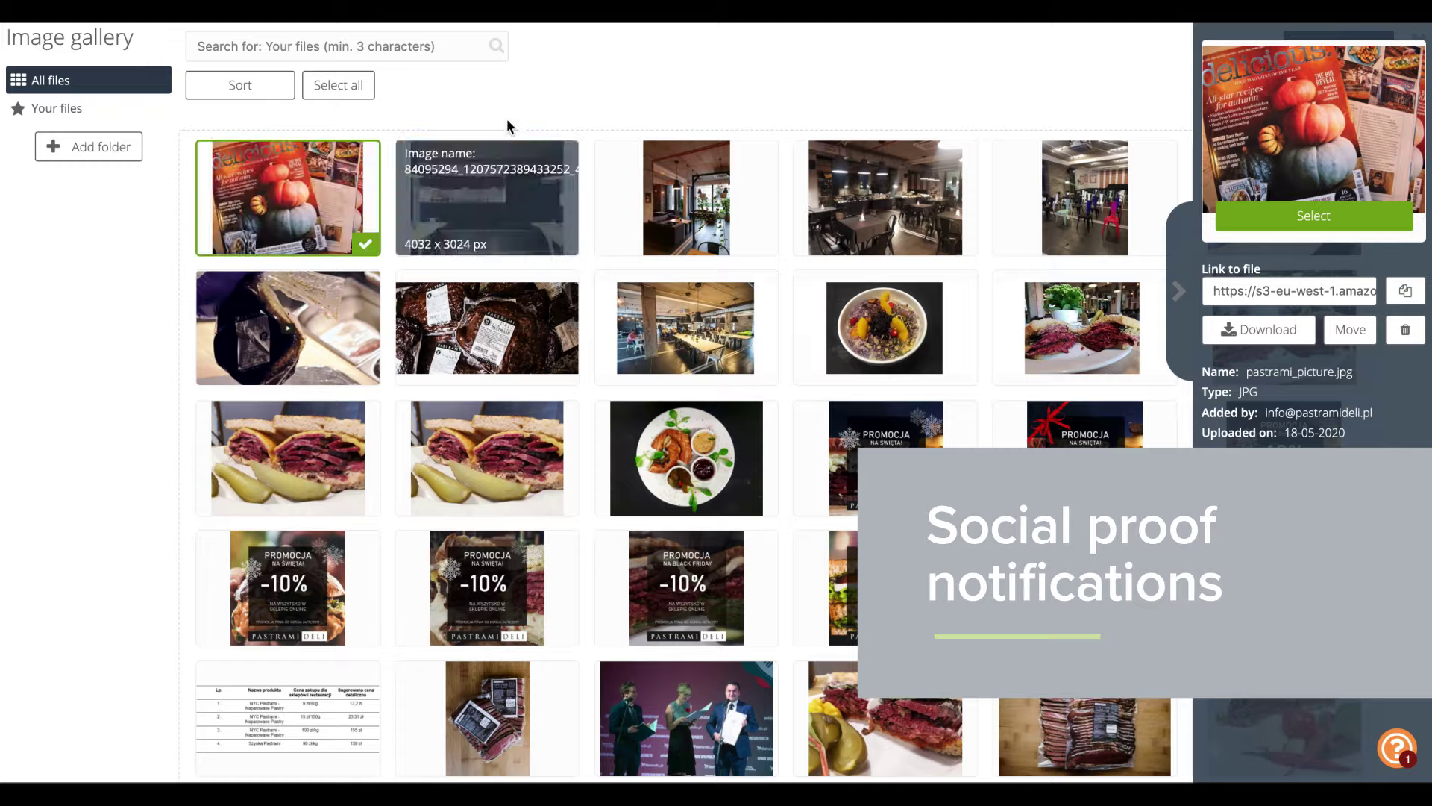
{"action": "left_click", "coordinate": [1298, 214]}
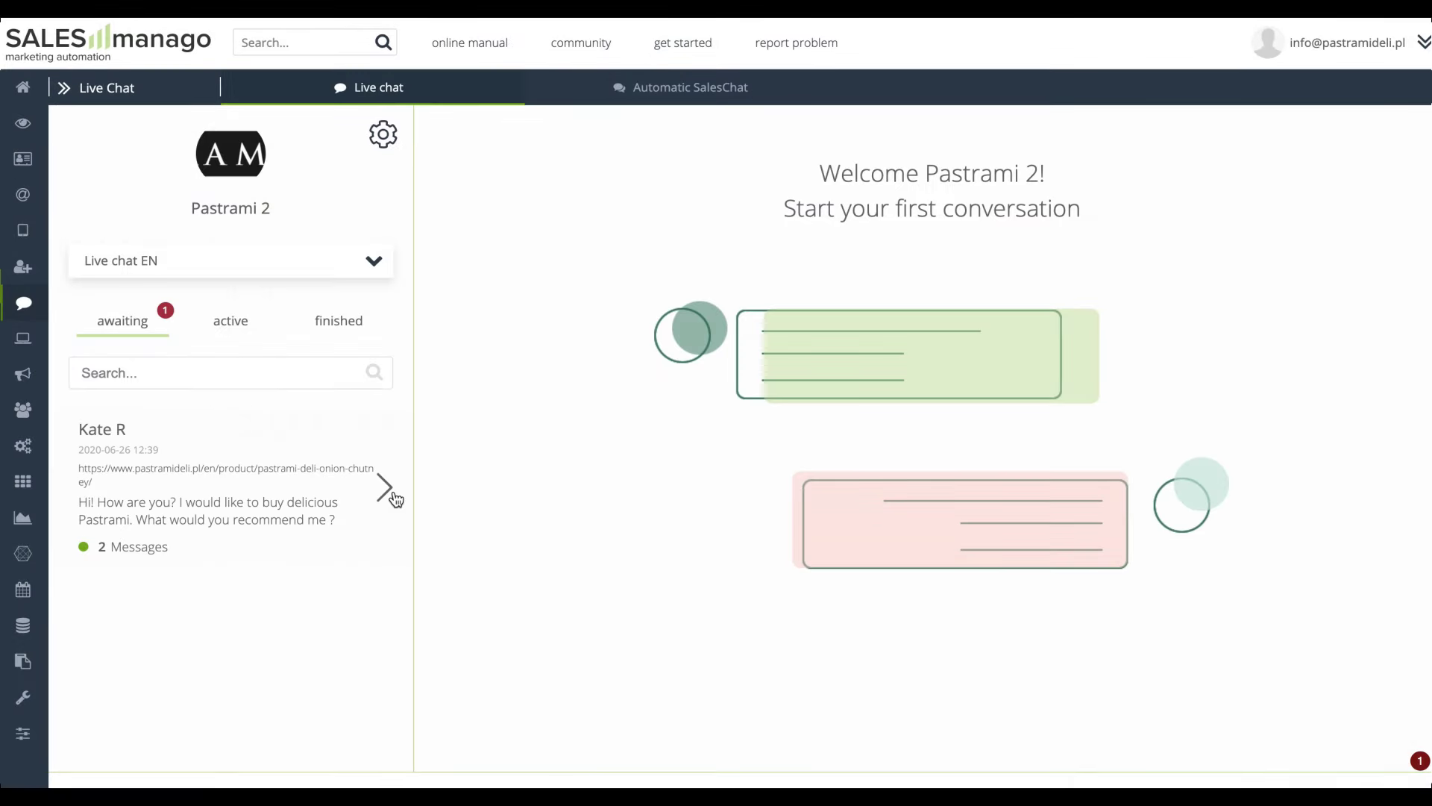
Send a reply in the customer's live chat and check her profile details.
{"action": "left_click", "coordinate": [384, 486]}
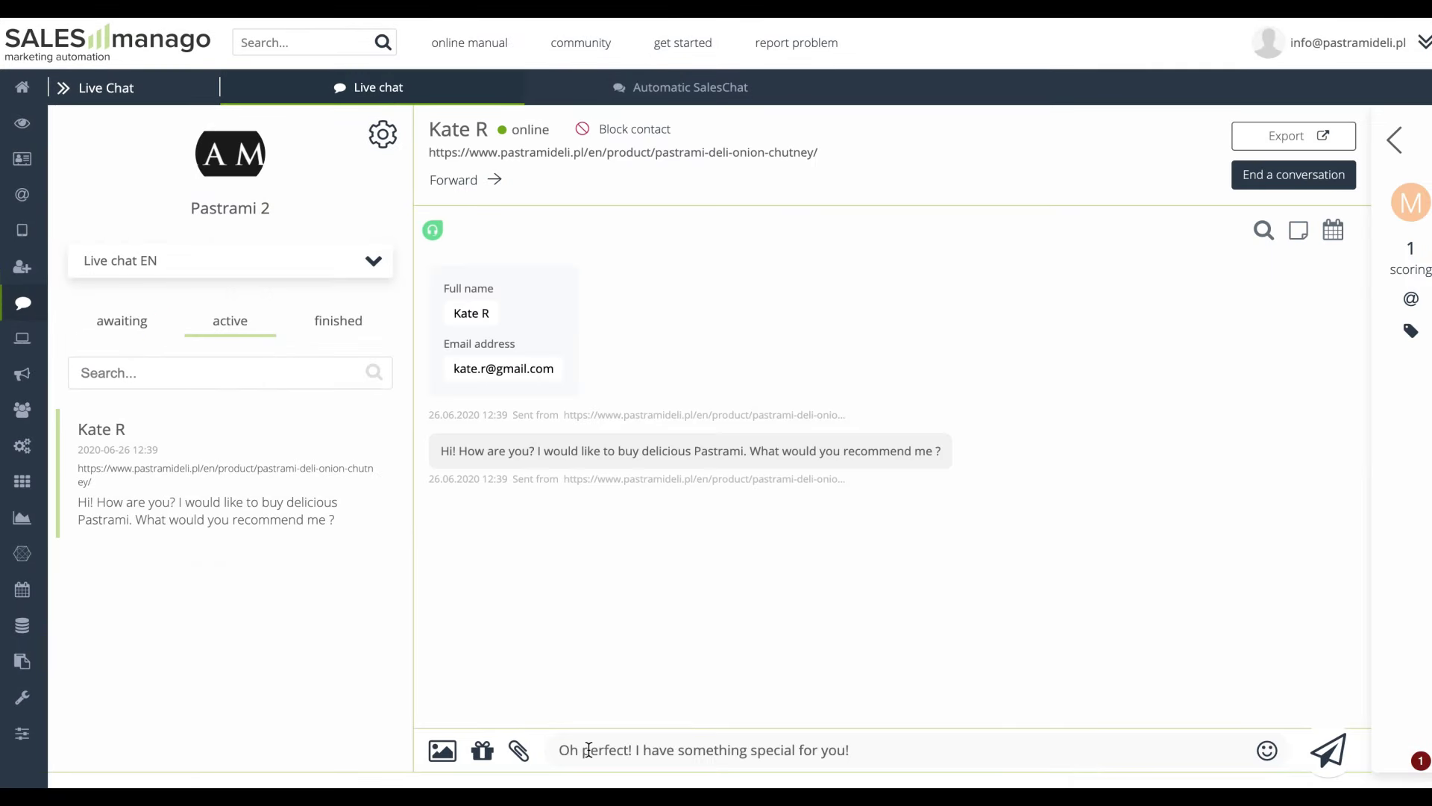
{"action": "key", "text": "Return"}
{"action": "left_click", "coordinate": [1394, 140]}
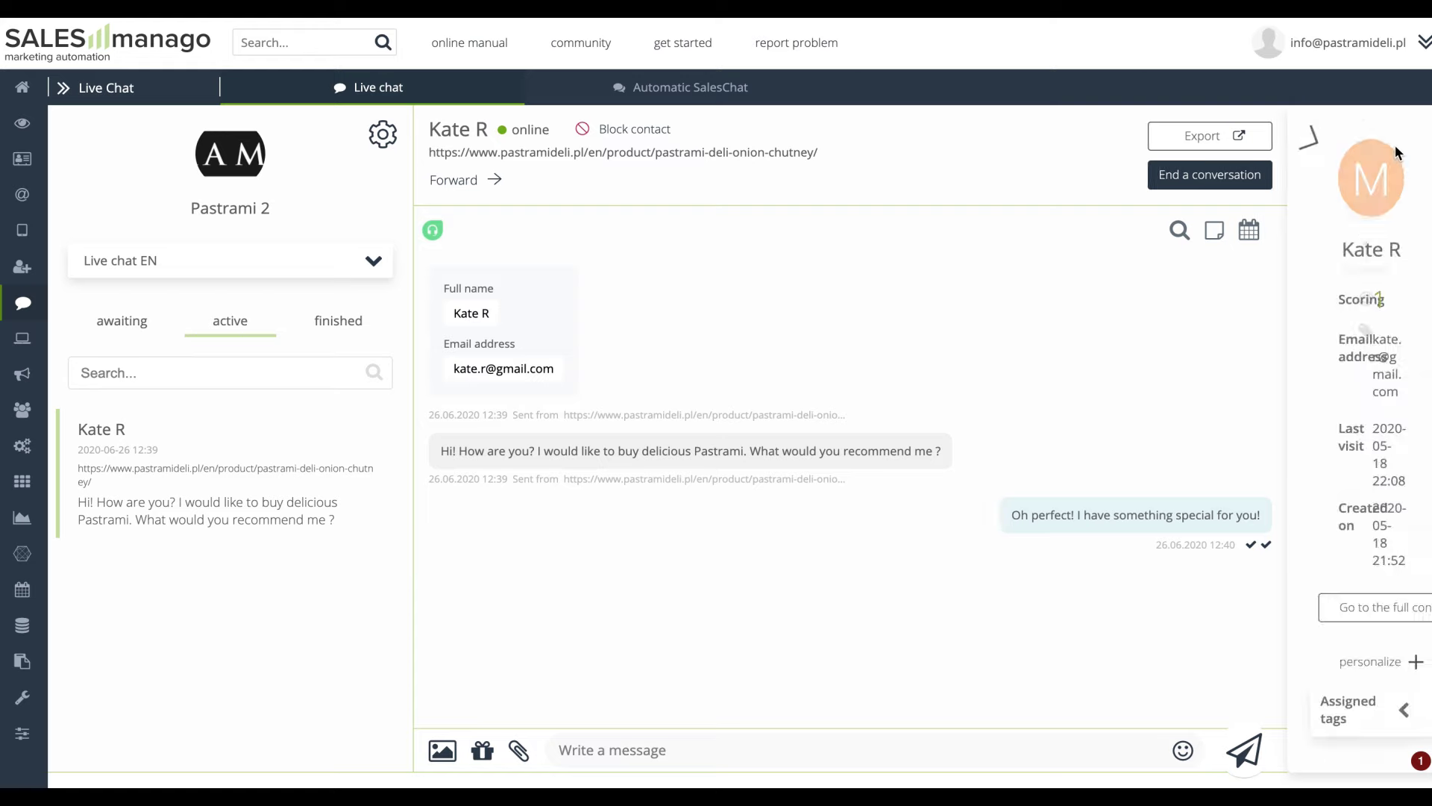
{"action": "left_click", "coordinate": [1114, 141]}
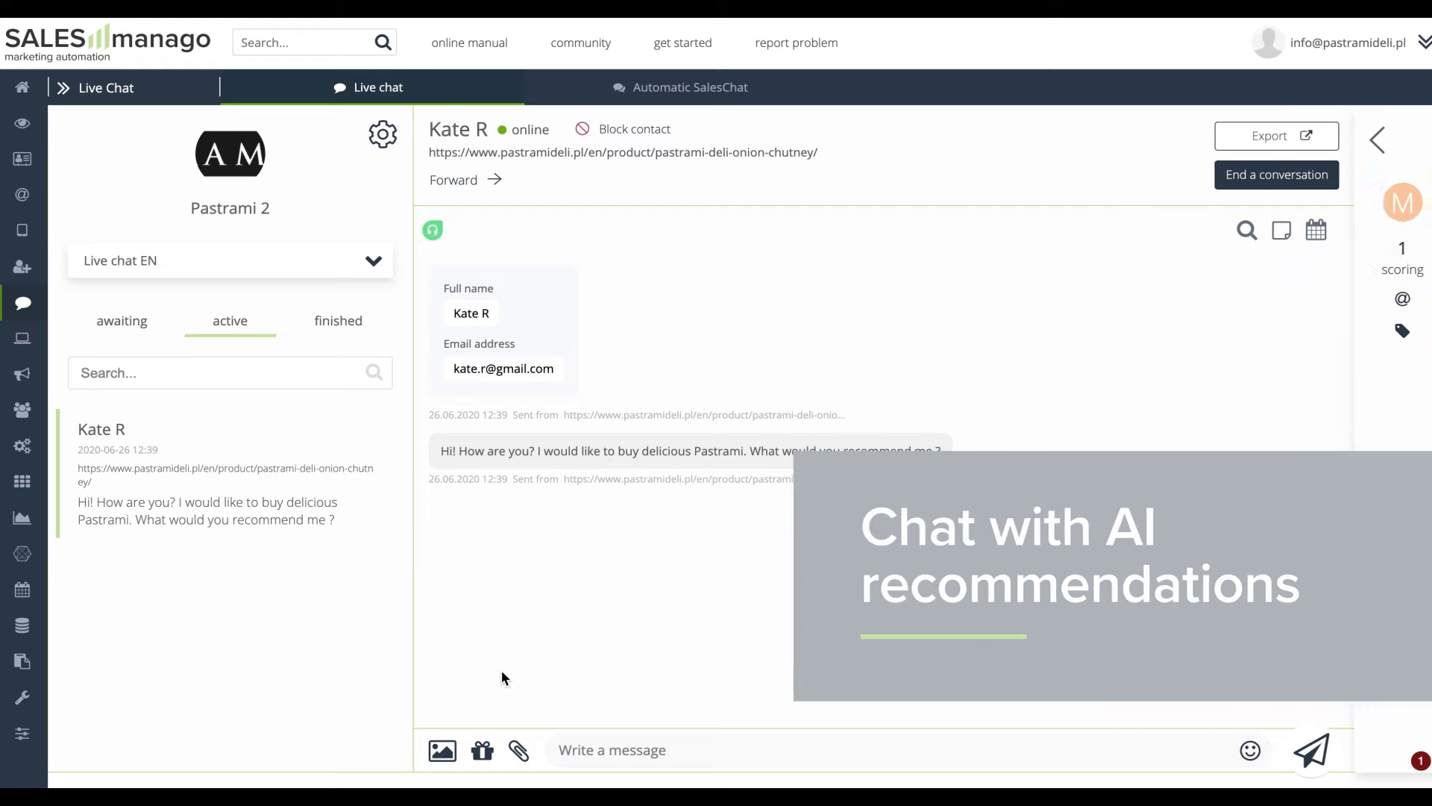
Recommend the NYC PASTRAMI product card in the chat from the product gallery.
{"action": "left_click", "coordinate": [483, 751]}
{"action": "left_click", "coordinate": [567, 437]}
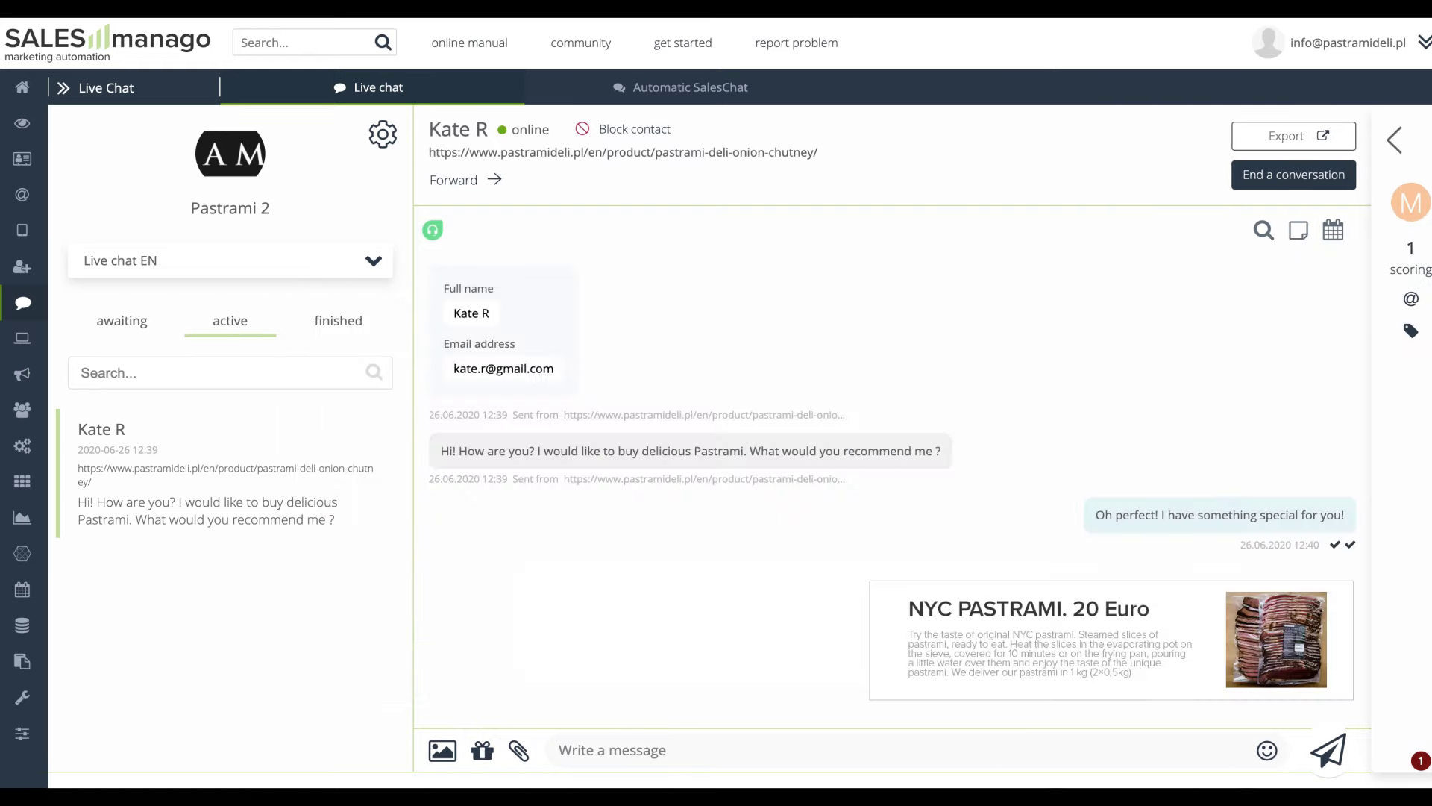
{"action": "scroll", "coordinate": [1037, 566], "scroll_direction": "down", "scroll_amount": 5}
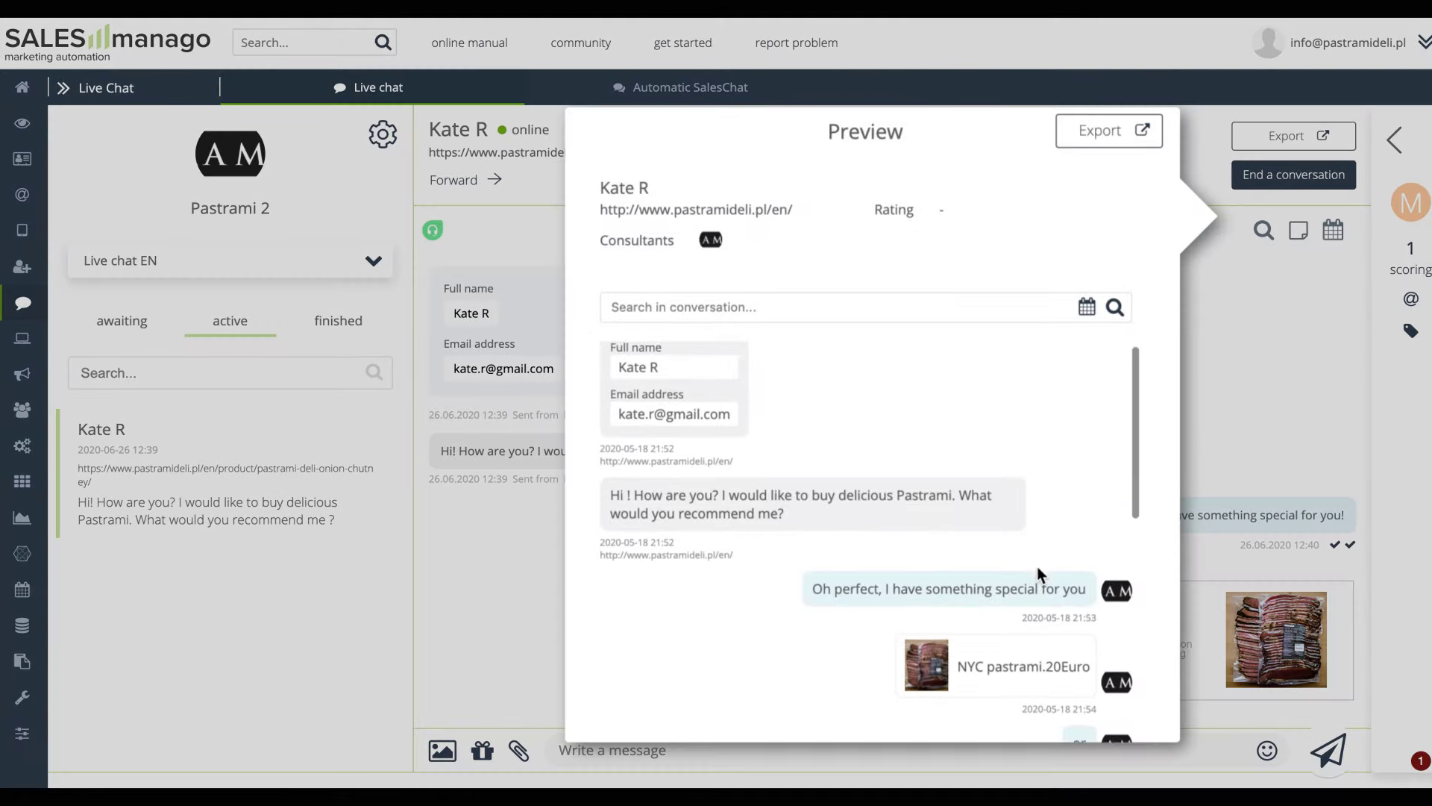
{"action": "scroll", "coordinate": [1037, 573], "scroll_direction": "down", "scroll_amount": 1}
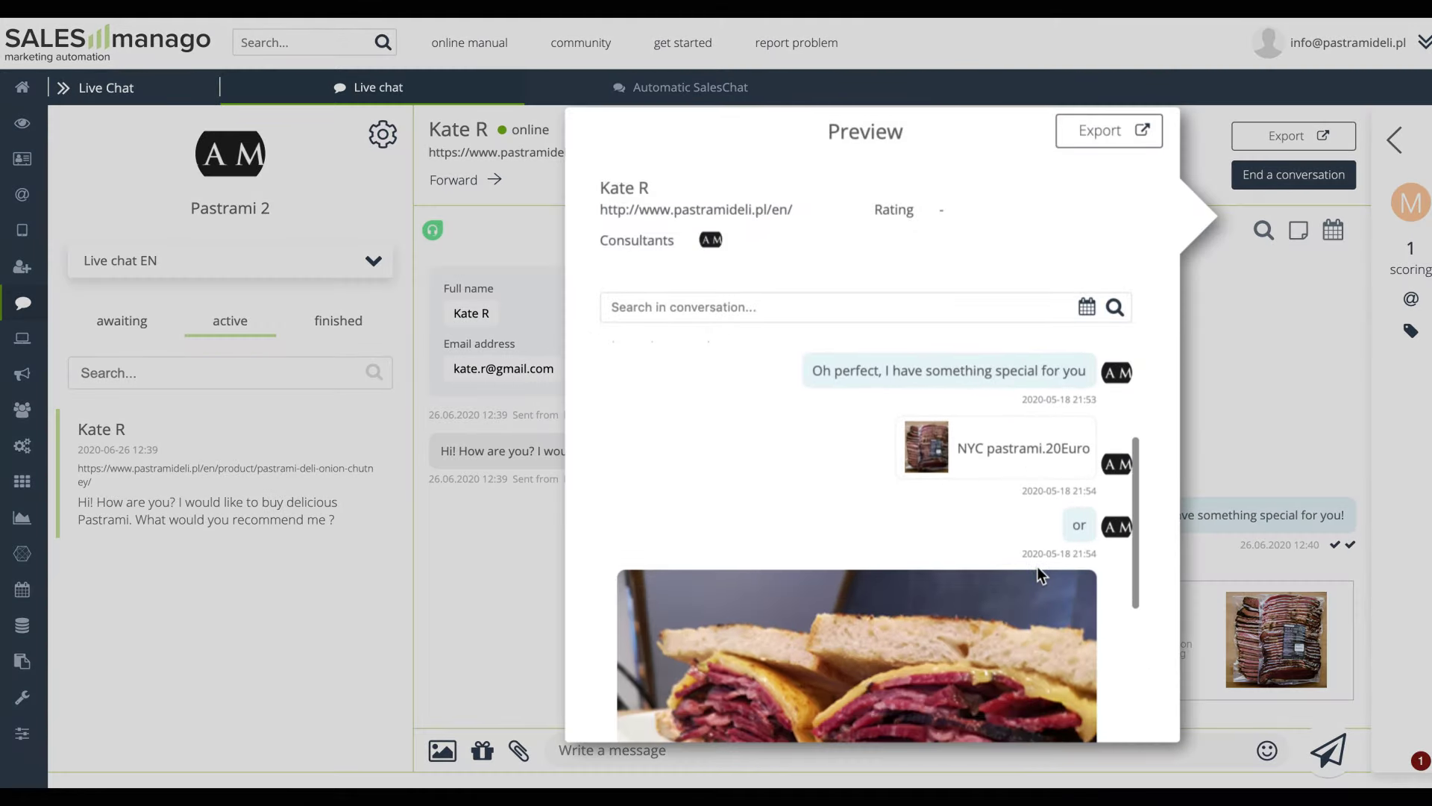
{"action": "scroll", "coordinate": [1037, 566], "scroll_direction": "down", "scroll_amount": 3}
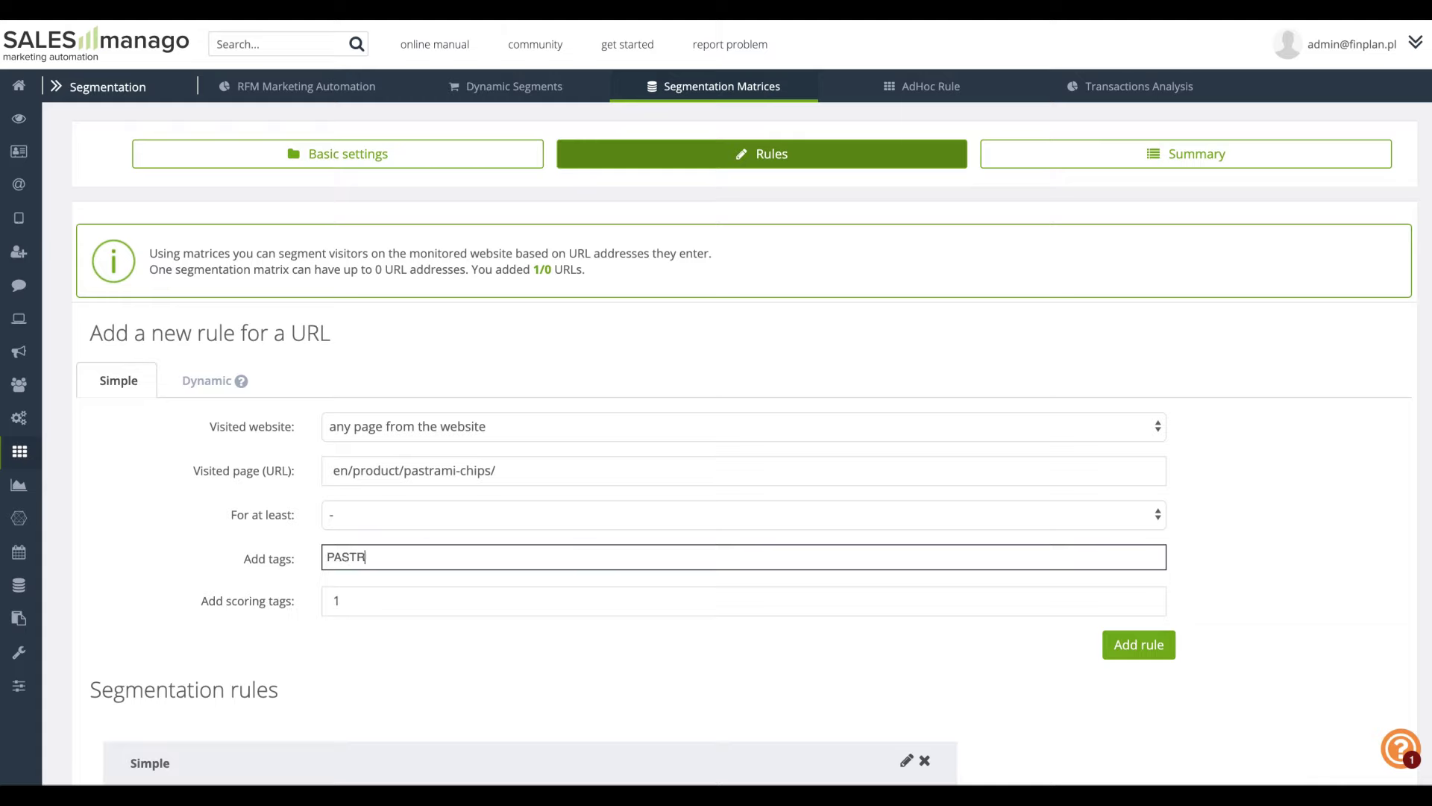
Tag the rule PASTRAMI_CHIPS and set the visit source to Mass email [opened], last 30 days.
{"action": "type", "text": "AMI_CHIPS"}
{"action": "left_click", "coordinate": [496, 588]}
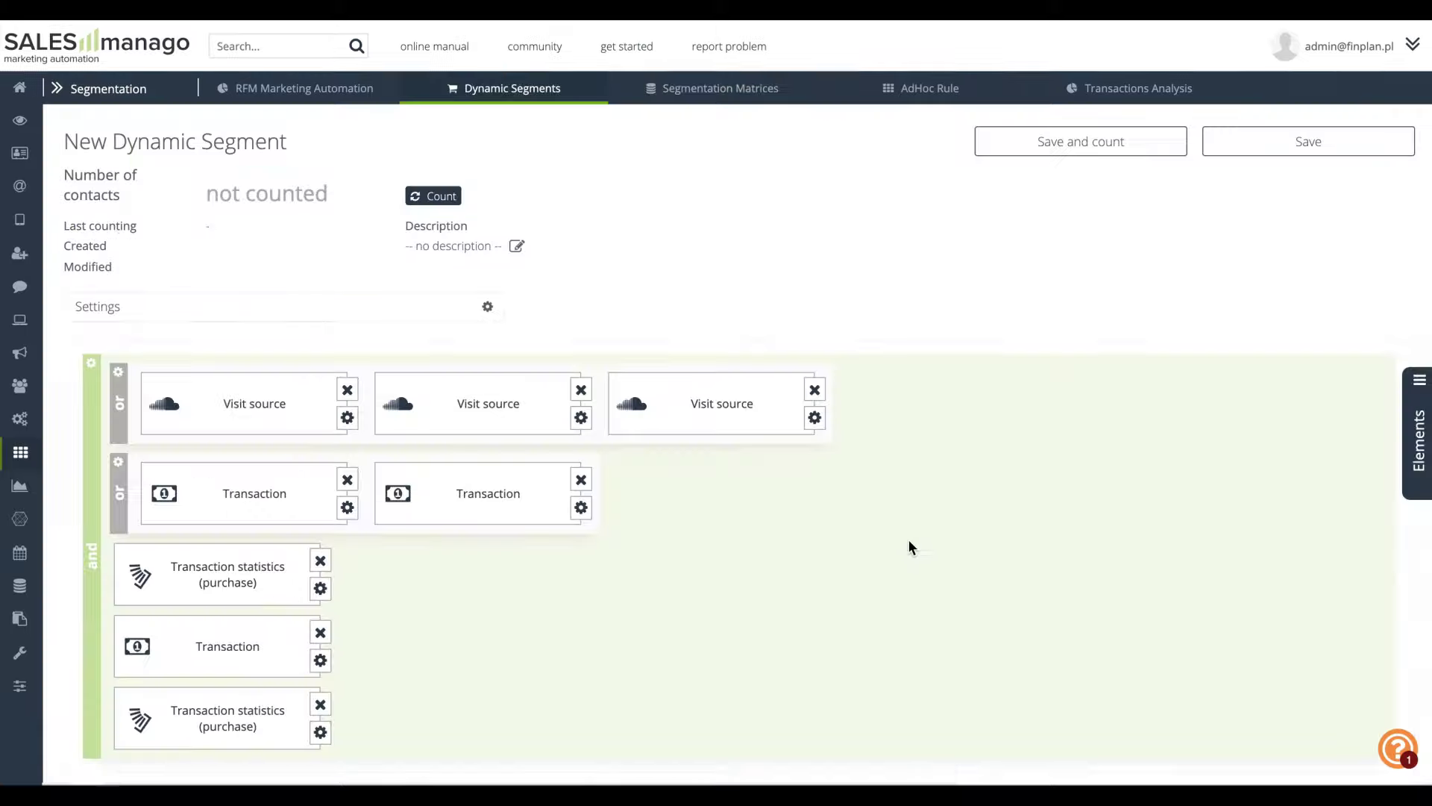
{"action": "scroll", "coordinate": [907, 539], "scroll_direction": "down", "scroll_amount": 2}
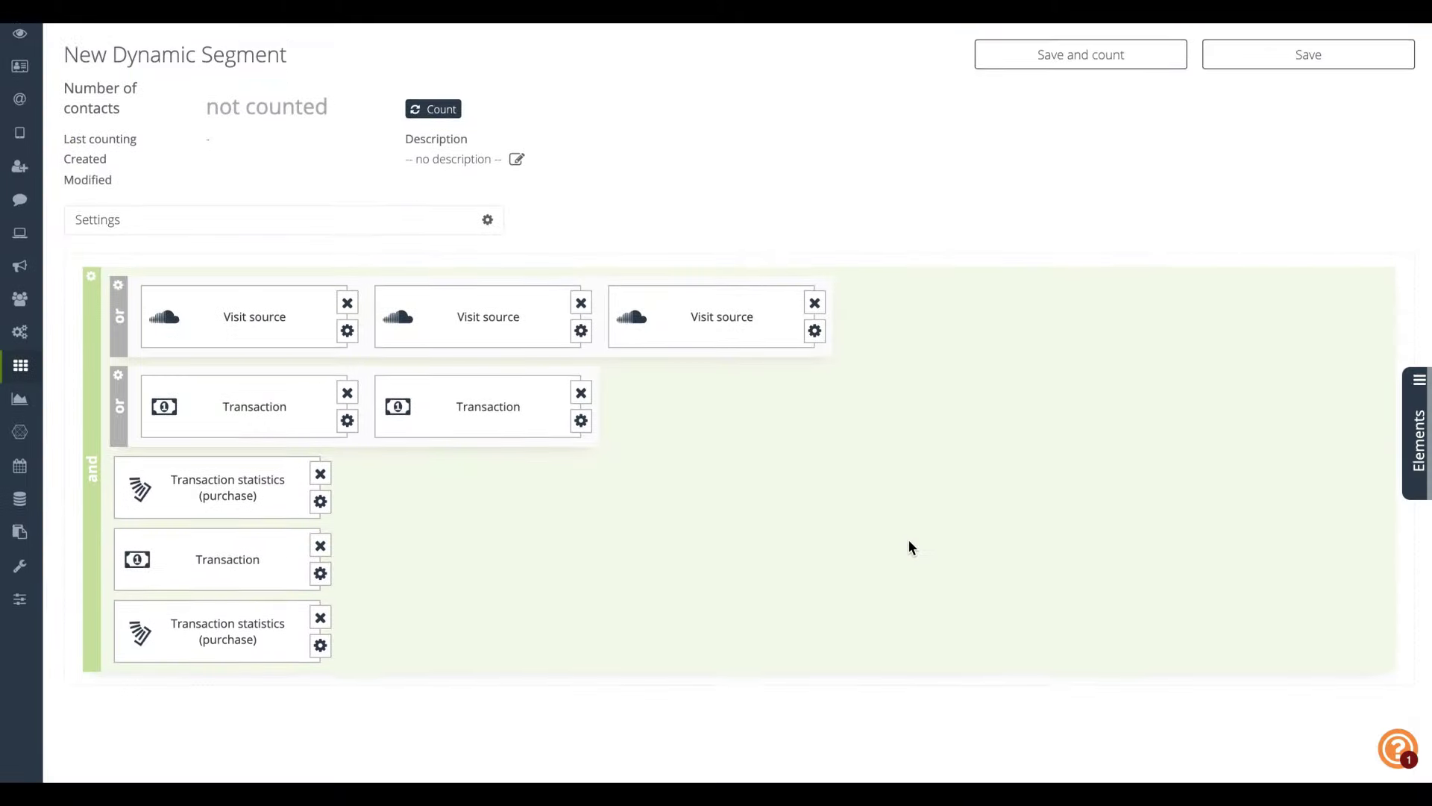
{"action": "left_click", "coordinate": [815, 229]}
{"action": "left_click", "coordinate": [943, 293]}
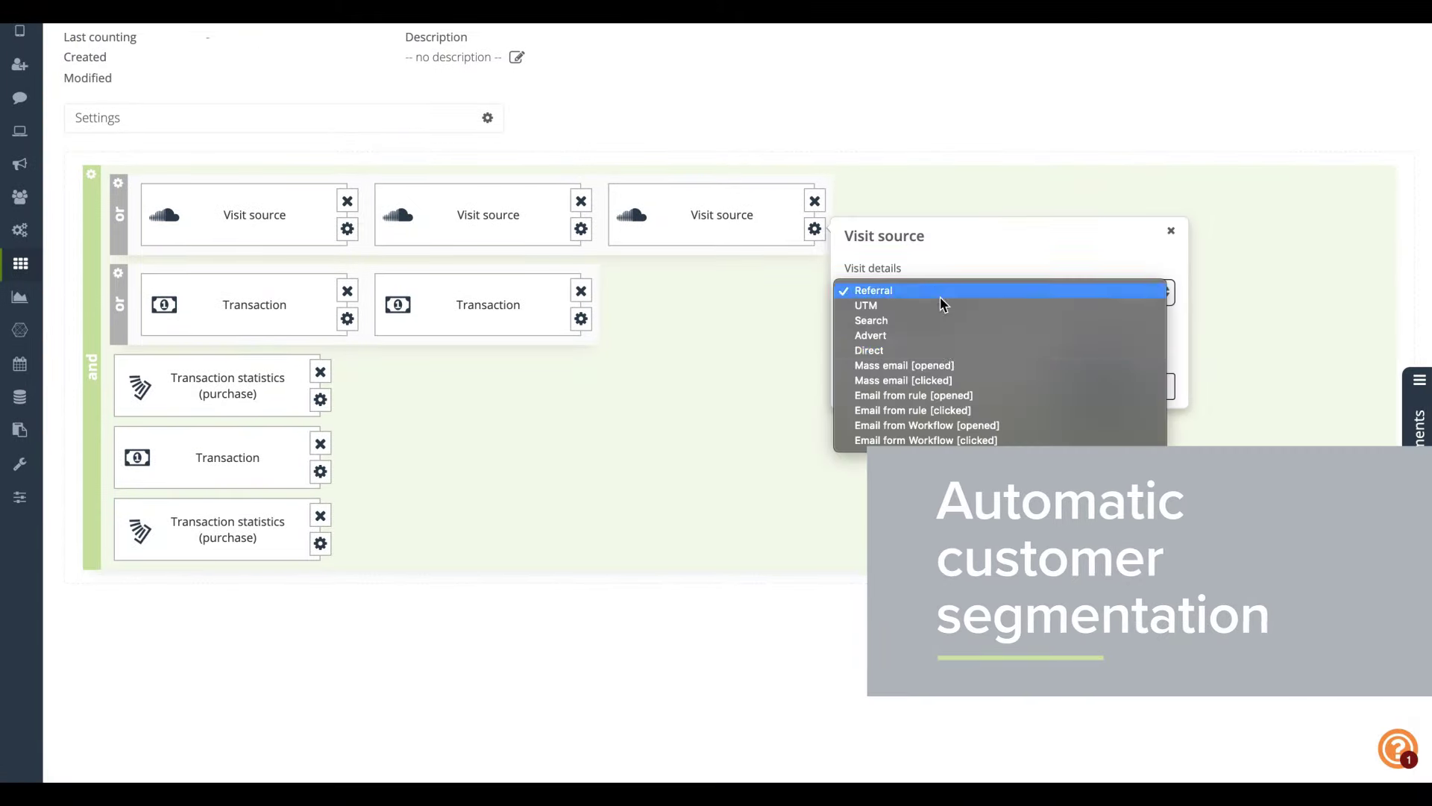
{"action": "left_click", "coordinate": [946, 371]}
{"action": "left_click", "coordinate": [908, 354]}
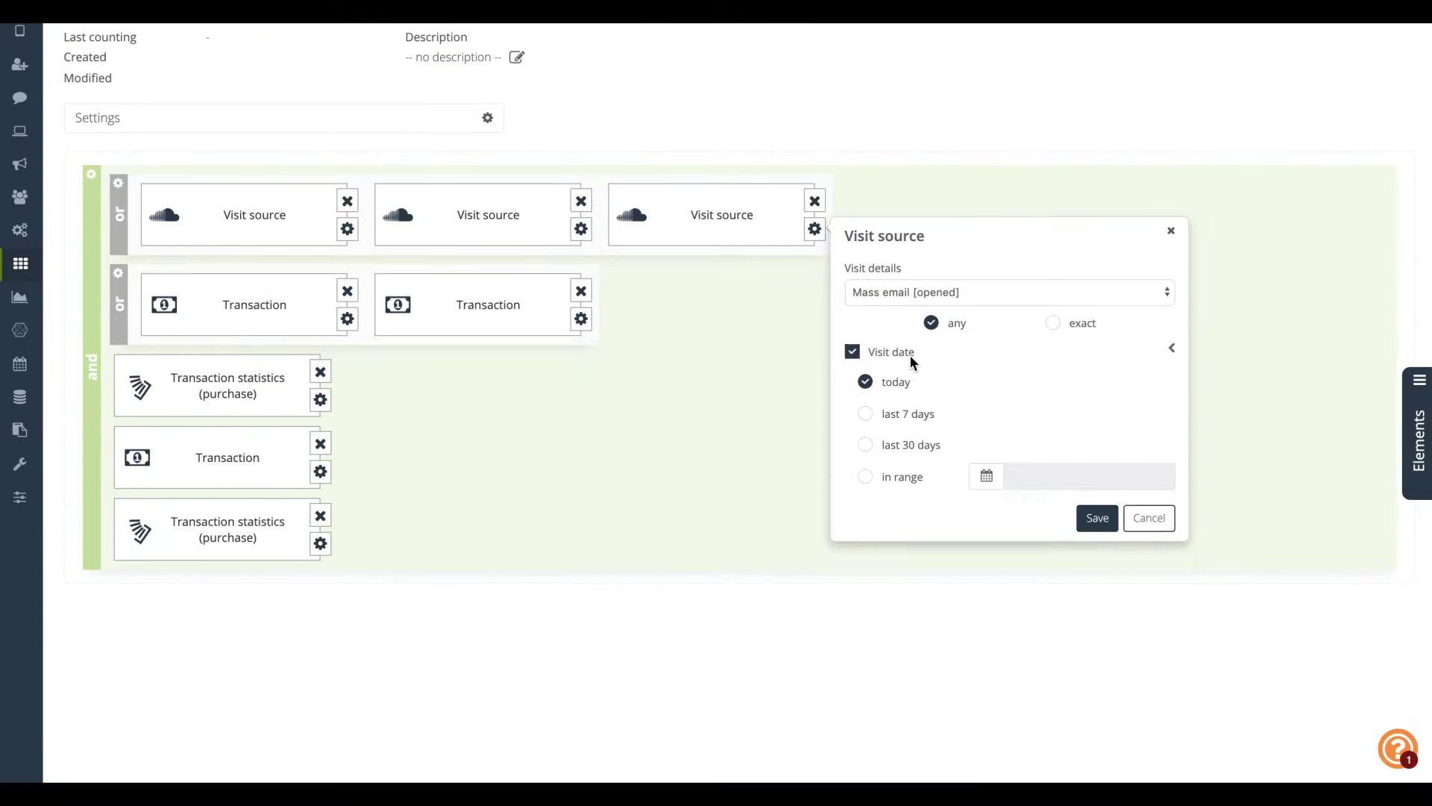
{"action": "left_click", "coordinate": [905, 446]}
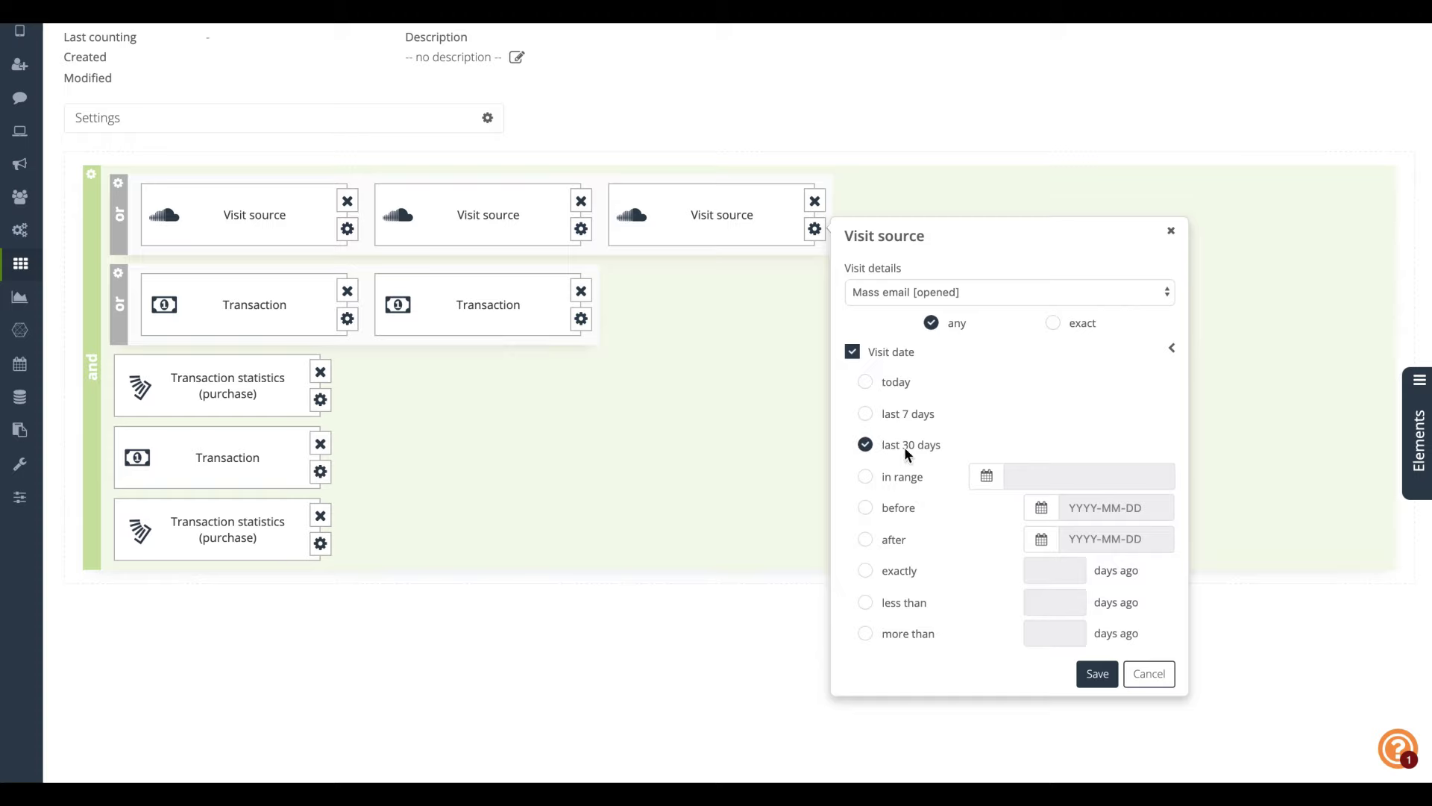
{"action": "left_click", "coordinate": [1096, 675]}
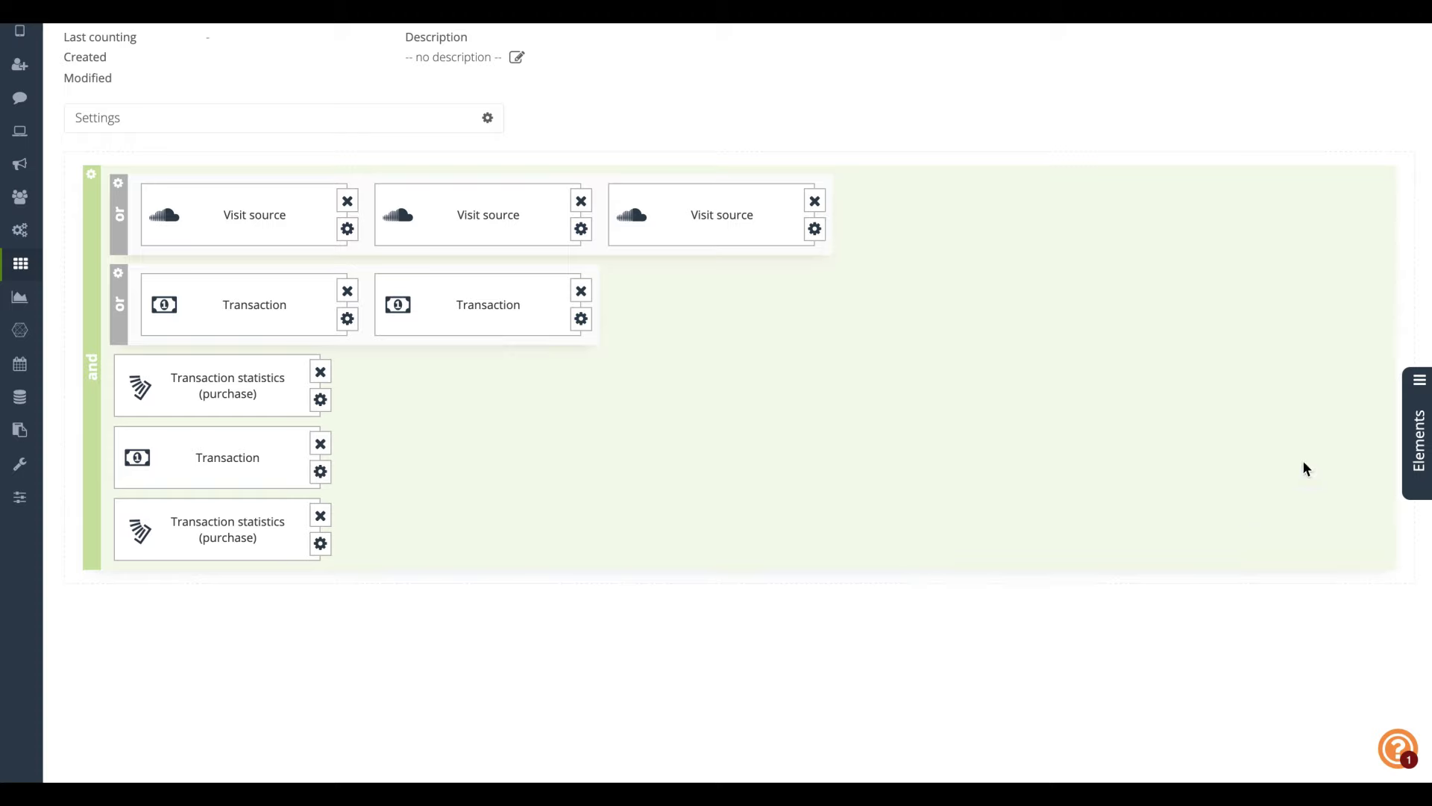
Add a Transaction statistics element to the and-group filtering on transaction value.
{"action": "left_click", "coordinate": [1425, 439]}
{"action": "left_click_drag", "start_coordinate": [1396, 373], "coordinate": [578, 416]}
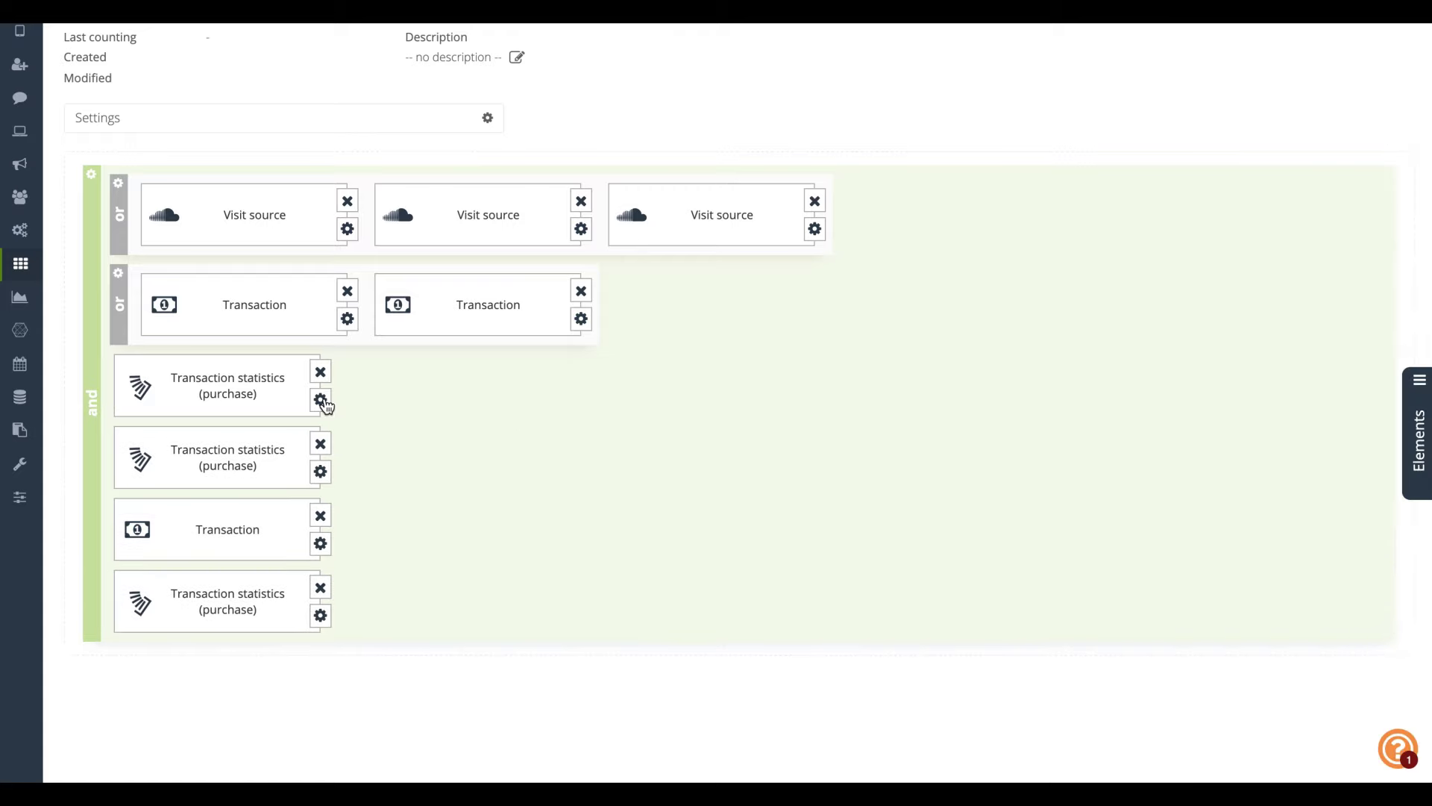
{"action": "scroll", "coordinate": [326, 406], "scroll_direction": "down", "scroll_amount": 3}
{"action": "left_click", "coordinate": [320, 199]}
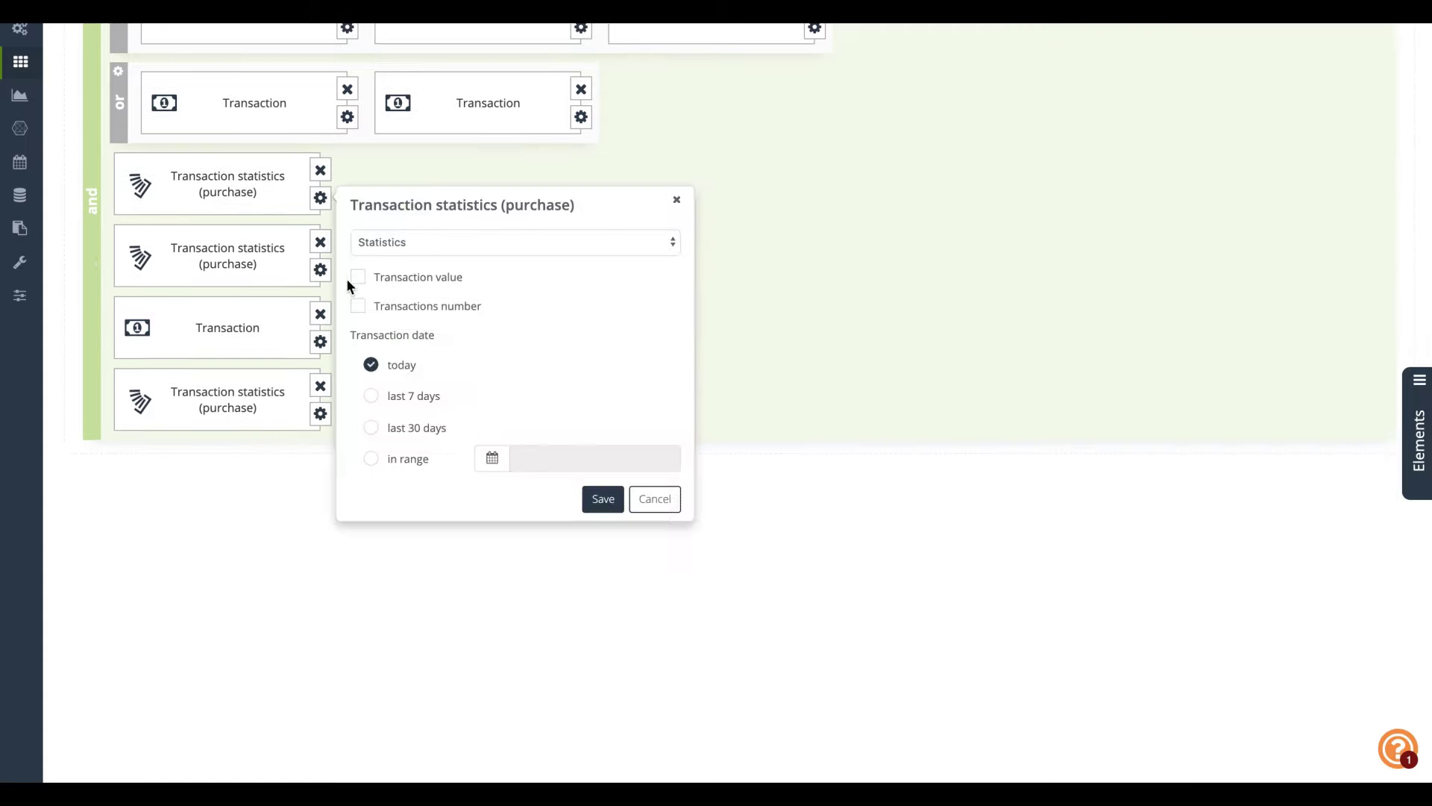
{"action": "left_click", "coordinate": [358, 277]}
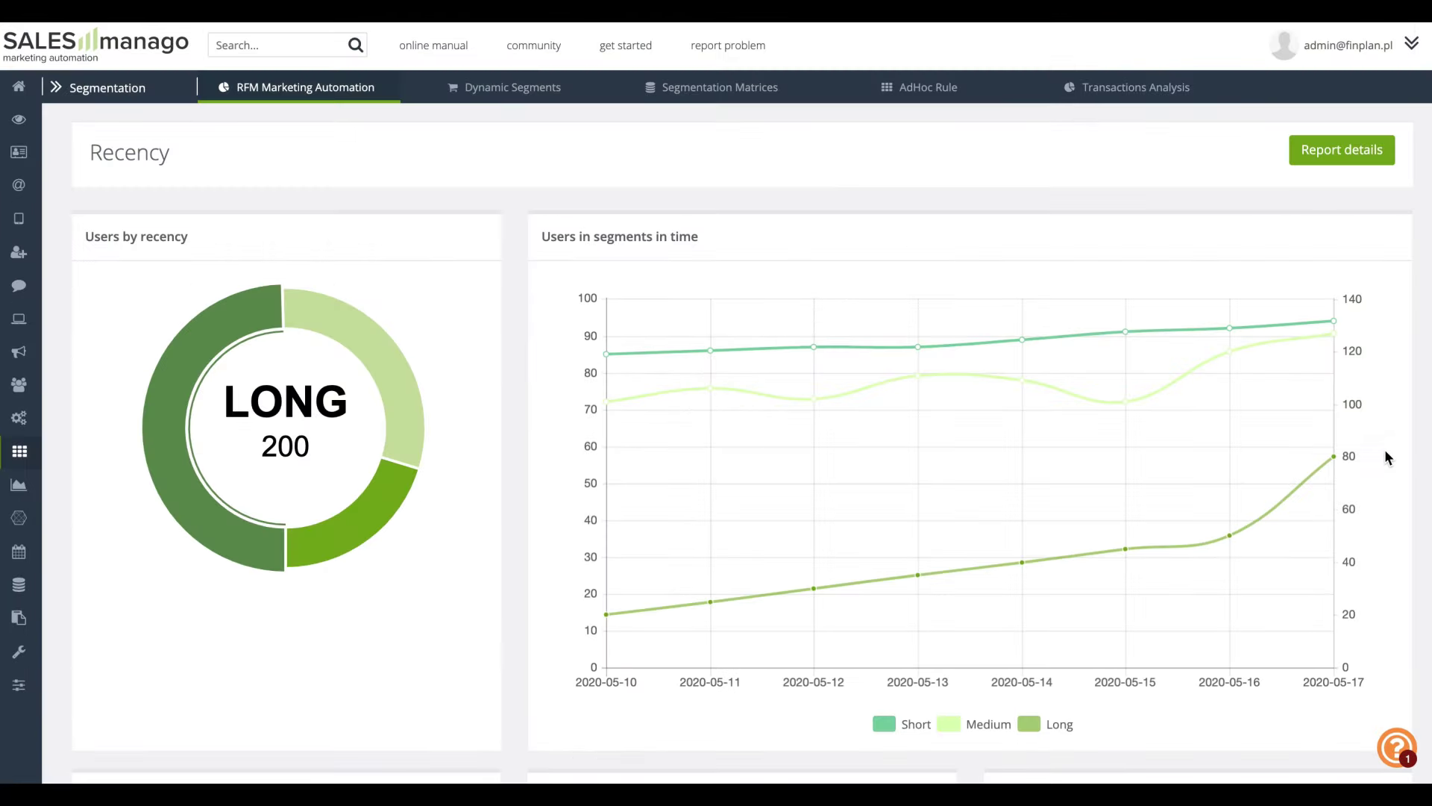
For Casual, Short-recency RFM contacts, preview Send sms and Web Push actions, then close without executing.
{"action": "scroll", "coordinate": [1384, 449], "scroll_direction": "down", "scroll_amount": 6}
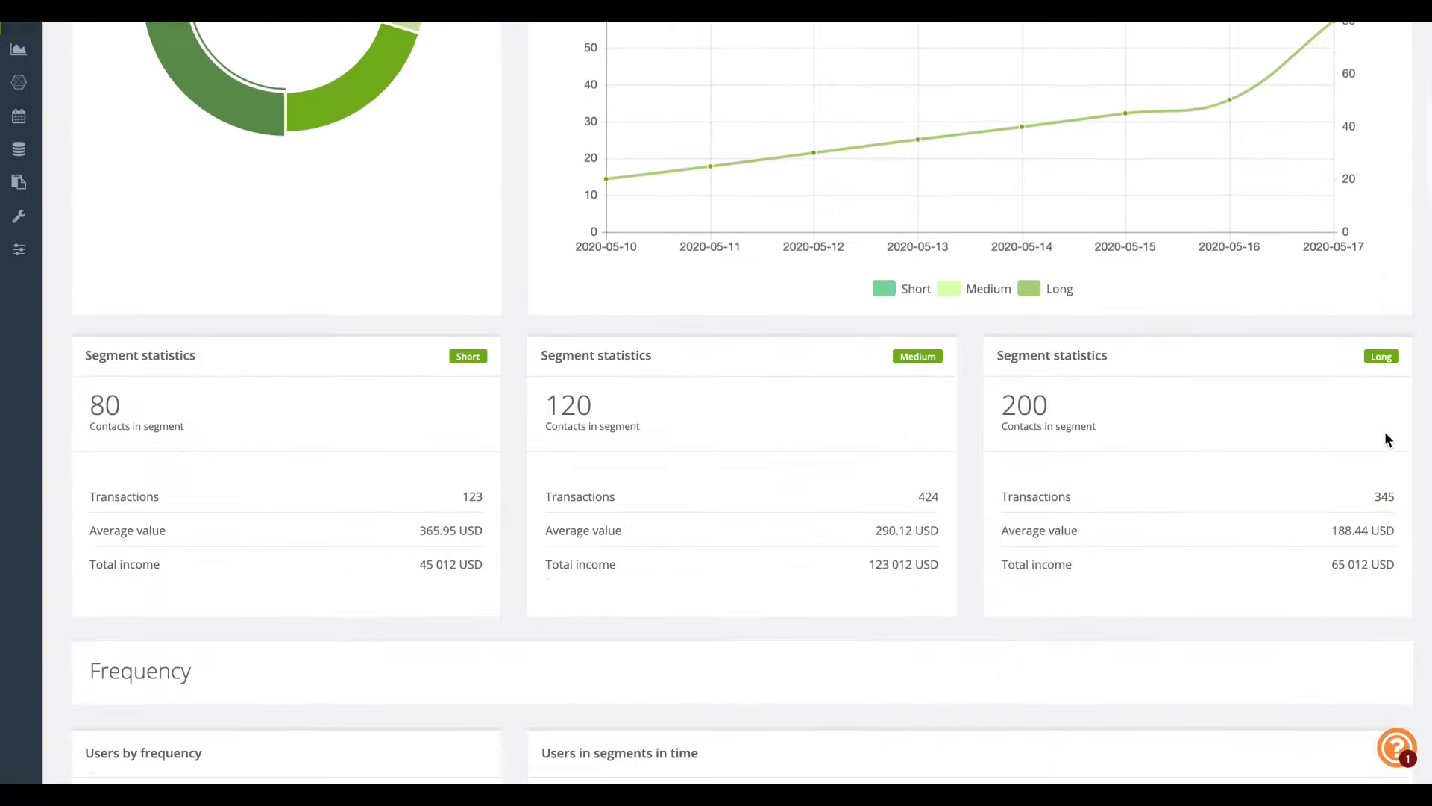
{"action": "scroll", "coordinate": [1385, 439], "scroll_direction": "down", "scroll_amount": 1}
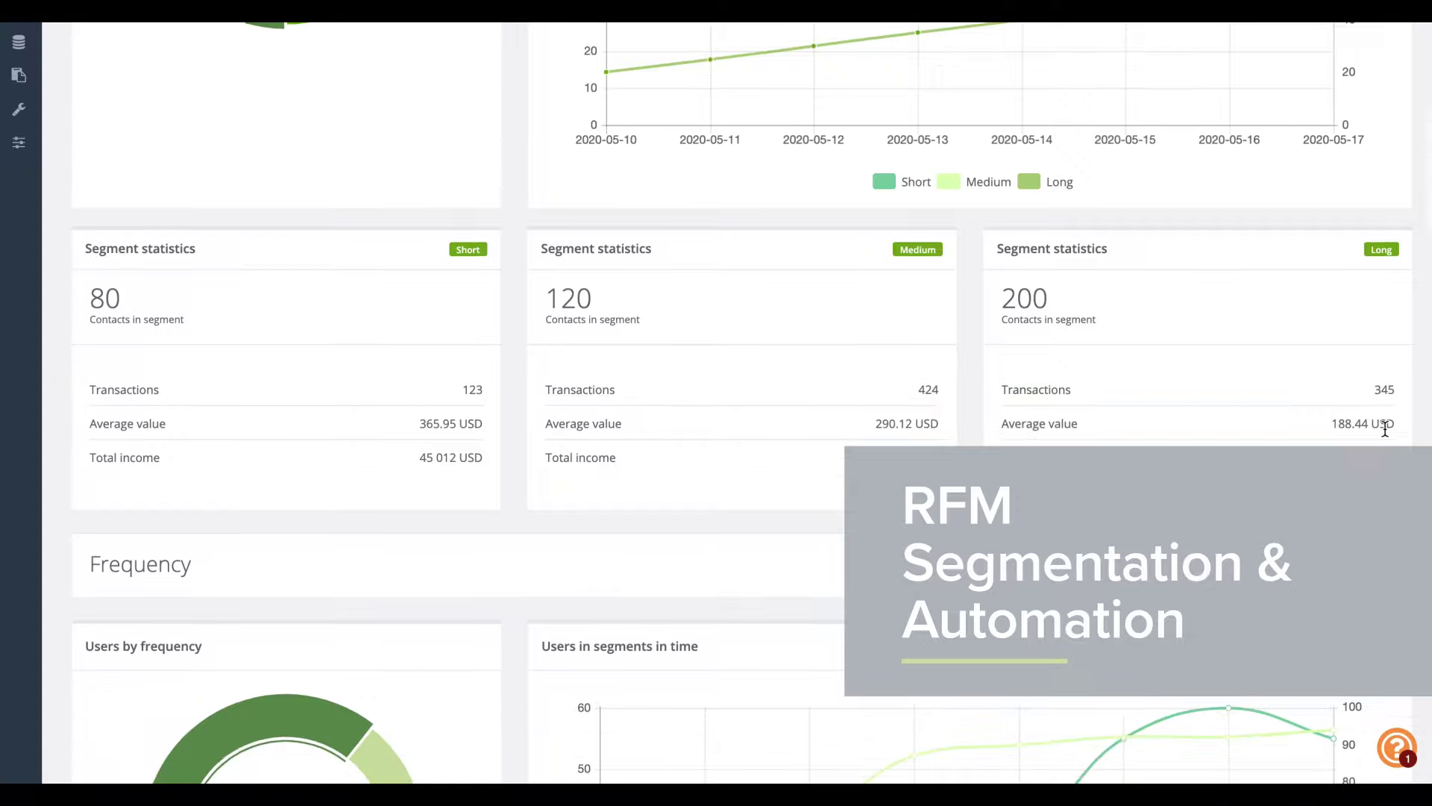
{"action": "scroll", "coordinate": [1385, 427], "scroll_direction": "down", "scroll_amount": 6}
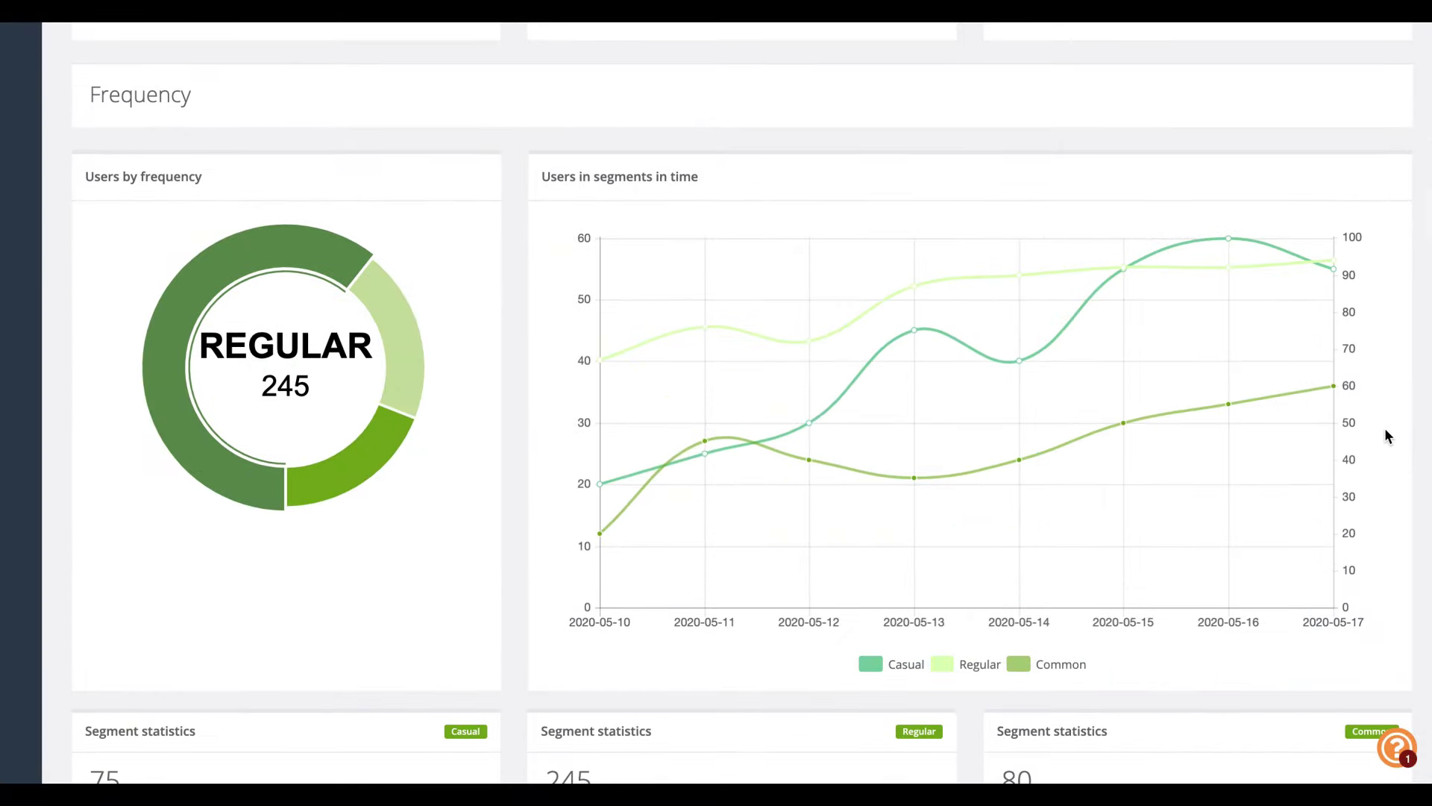
{"action": "scroll", "coordinate": [1385, 430], "scroll_direction": "down", "scroll_amount": 5}
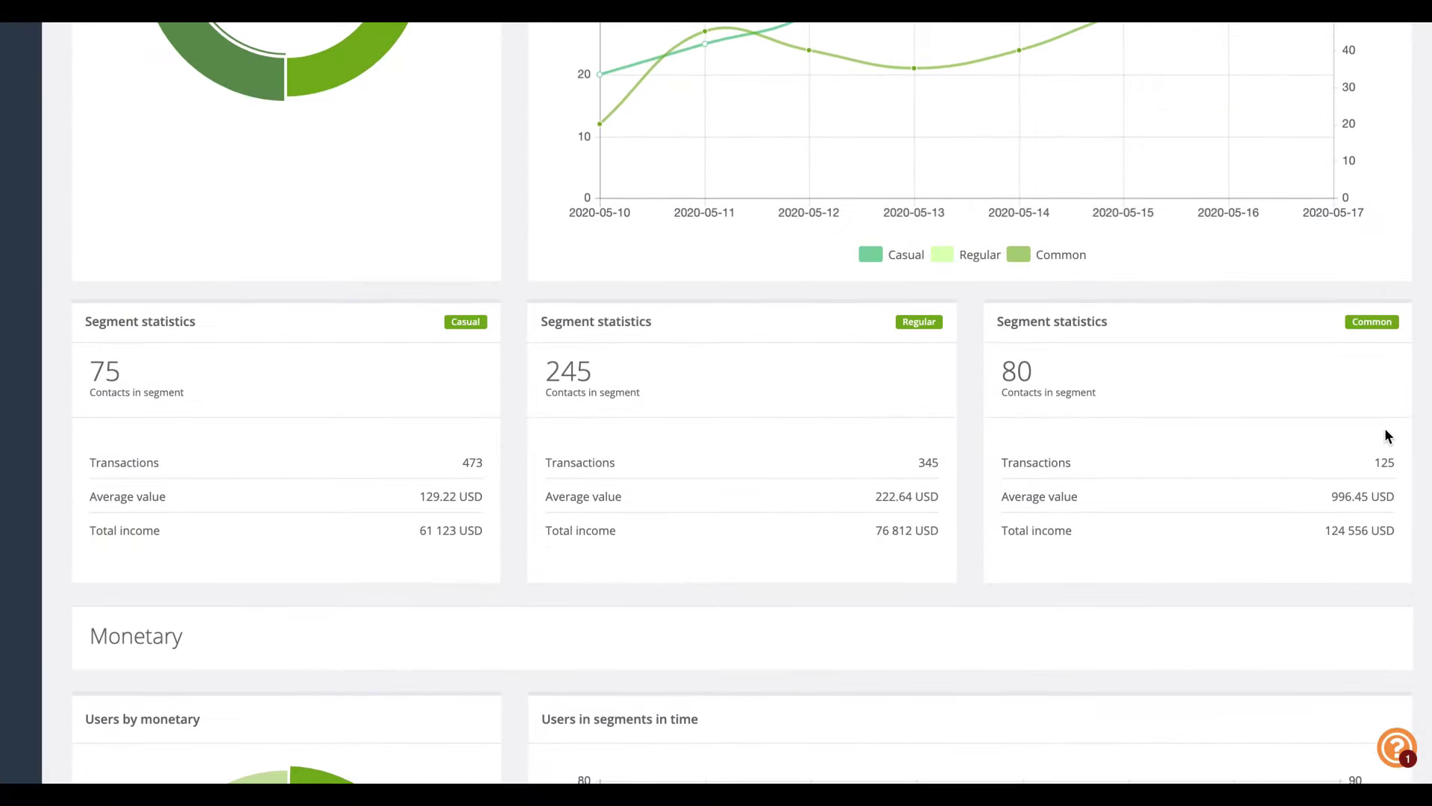
{"action": "scroll", "coordinate": [1384, 428], "scroll_direction": "down", "scroll_amount": 7}
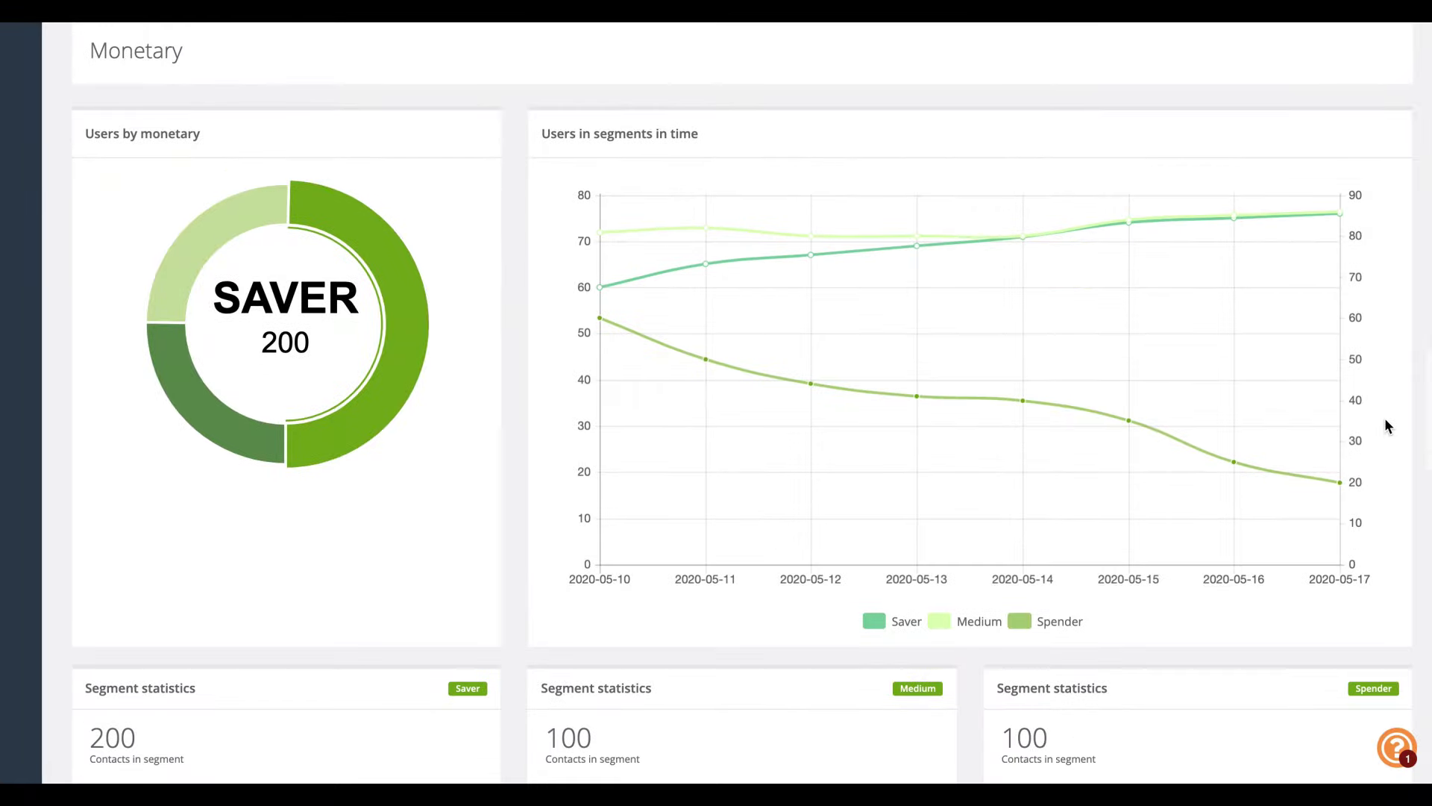
{"action": "scroll", "coordinate": [1384, 418], "scroll_direction": "down", "scroll_amount": 7}
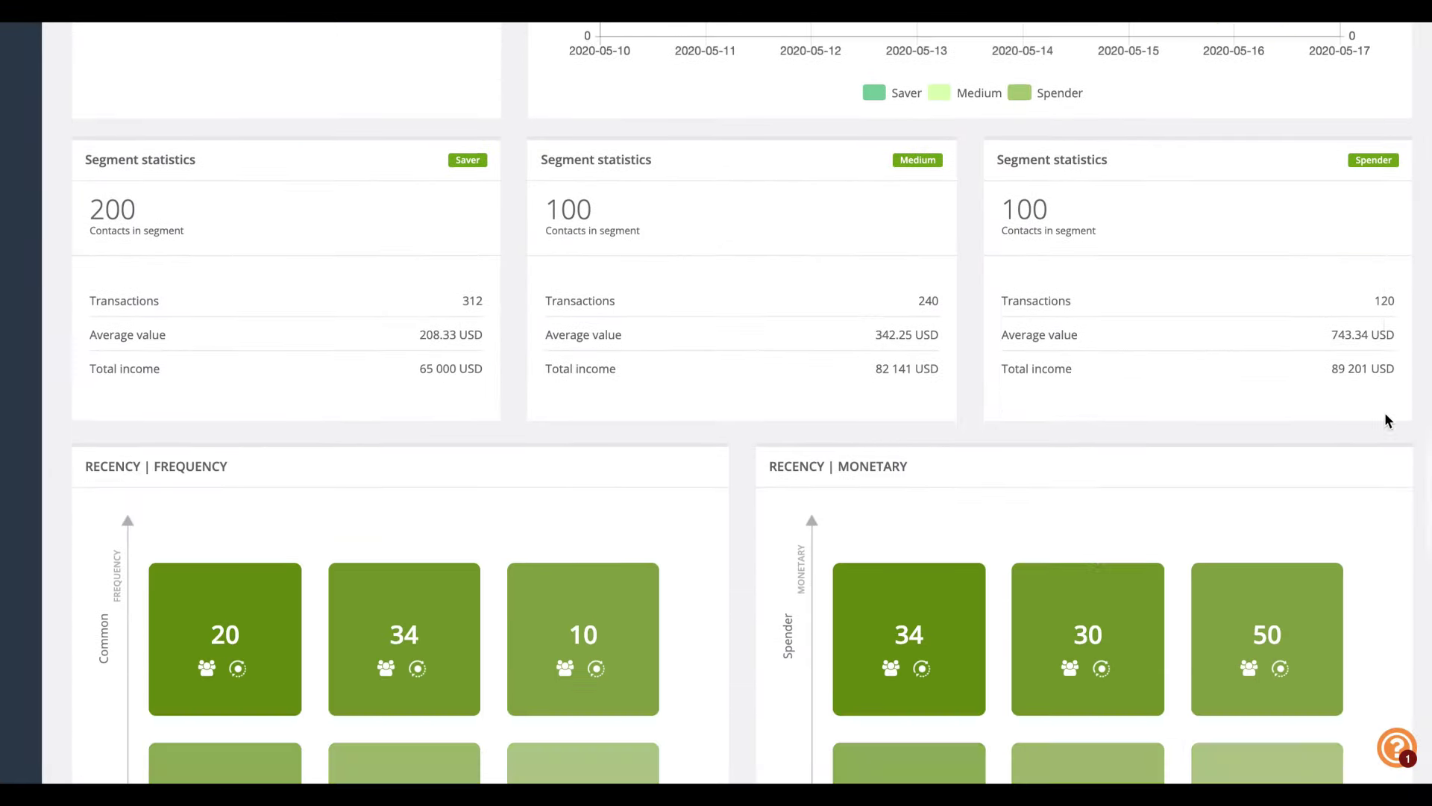
{"action": "scroll", "coordinate": [1385, 420], "scroll_direction": "down", "scroll_amount": 5}
{"action": "left_click", "coordinate": [238, 613]}
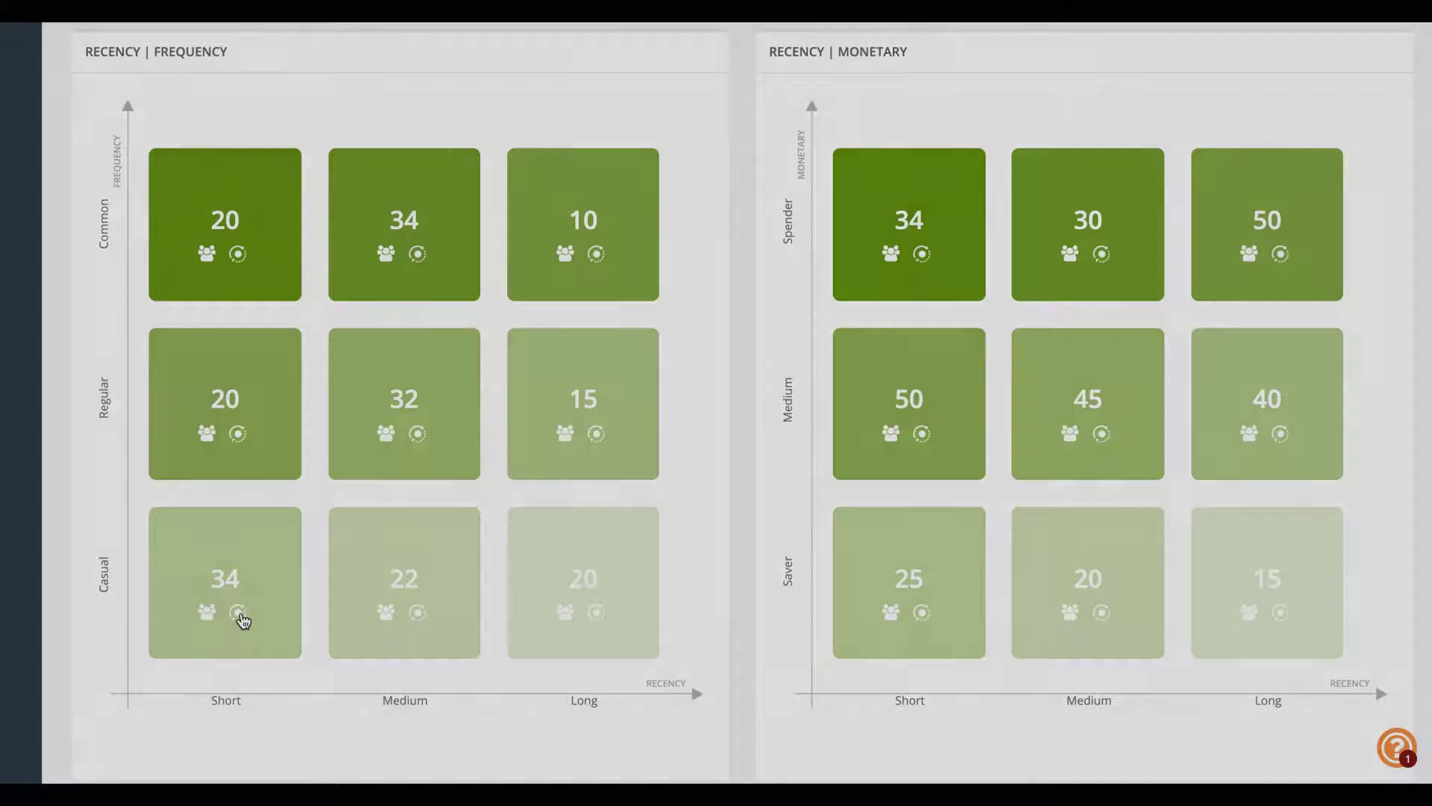
{"action": "left_click", "coordinate": [837, 254]}
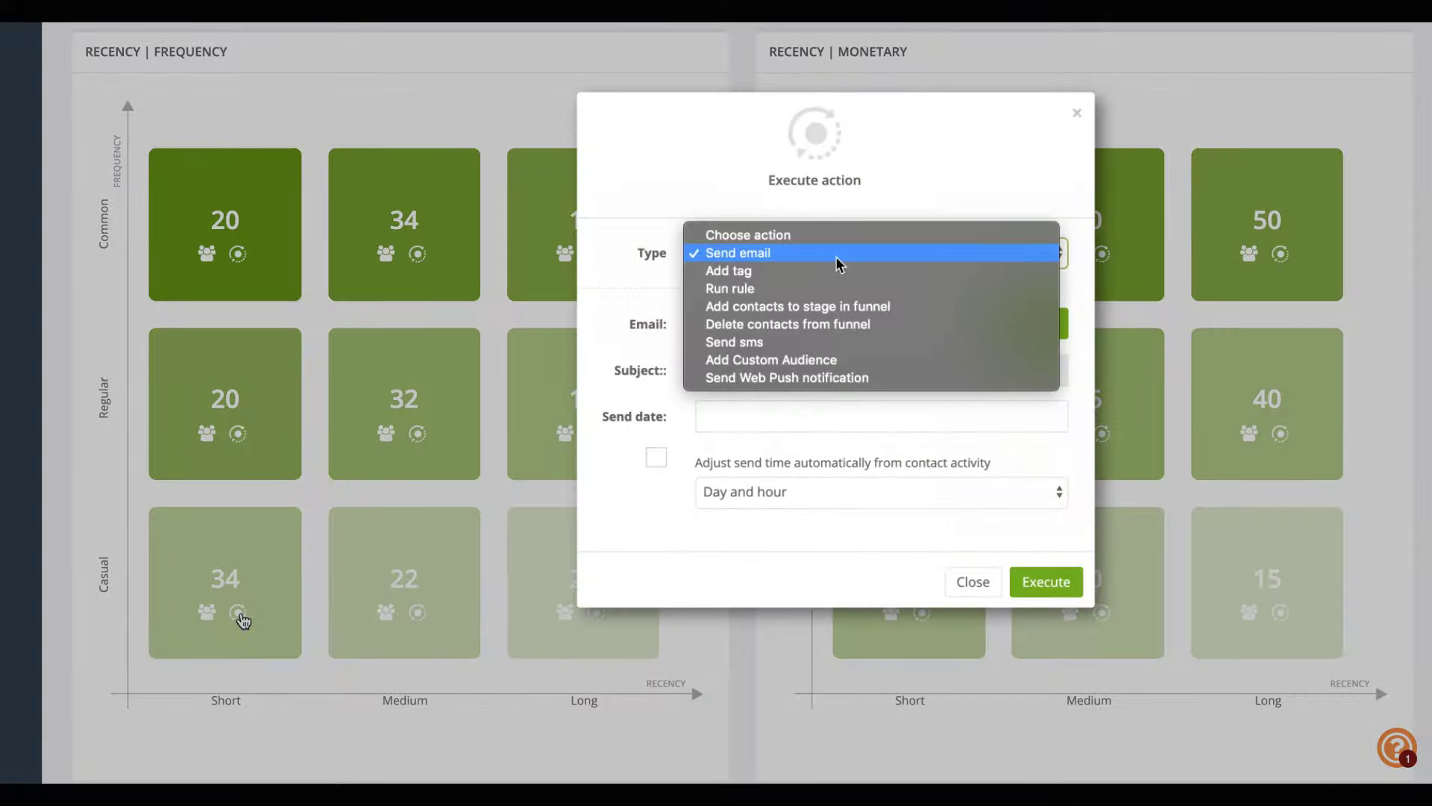
{"action": "left_click", "coordinate": [833, 345]}
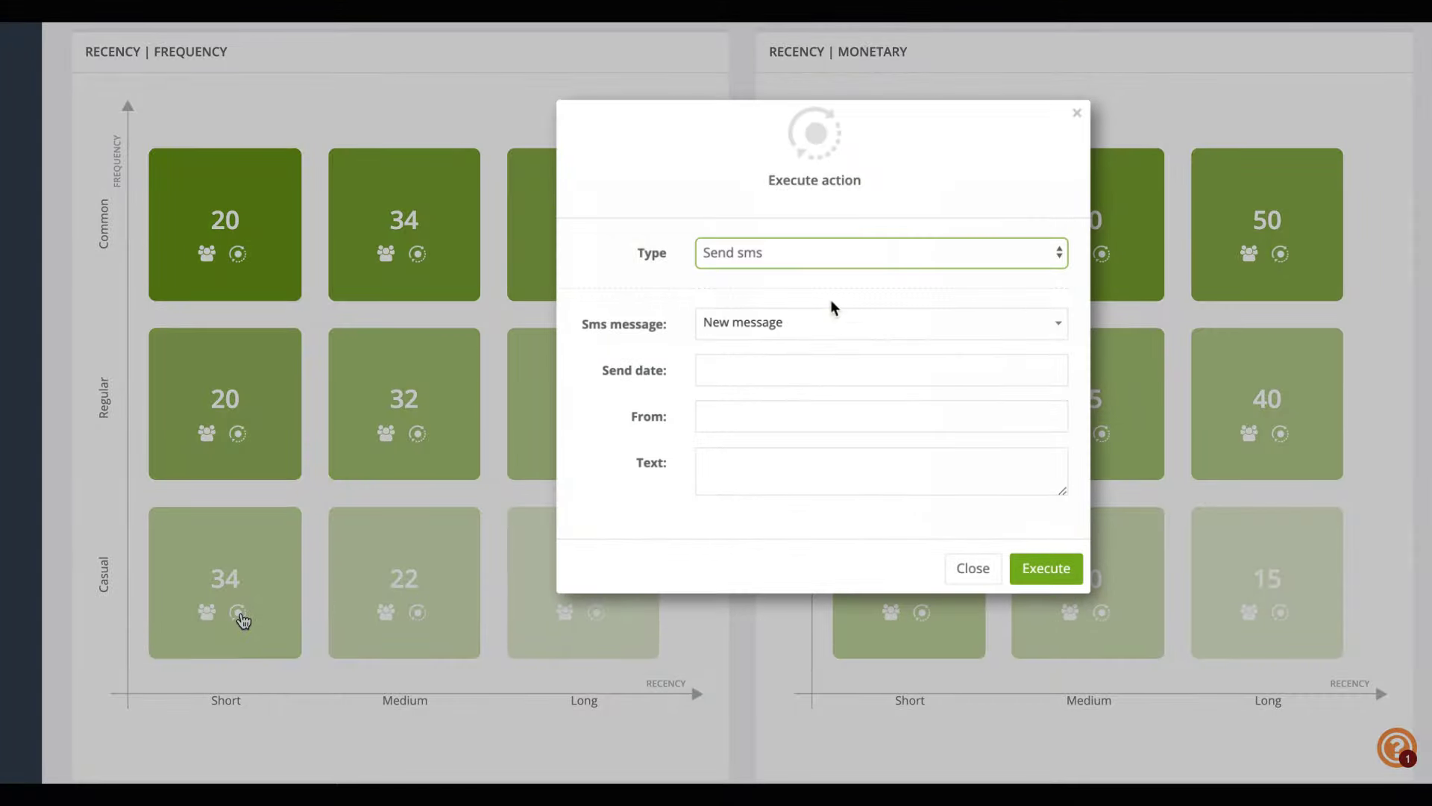
{"action": "left_click", "coordinate": [840, 257]}
{"action": "left_click", "coordinate": [839, 291]}
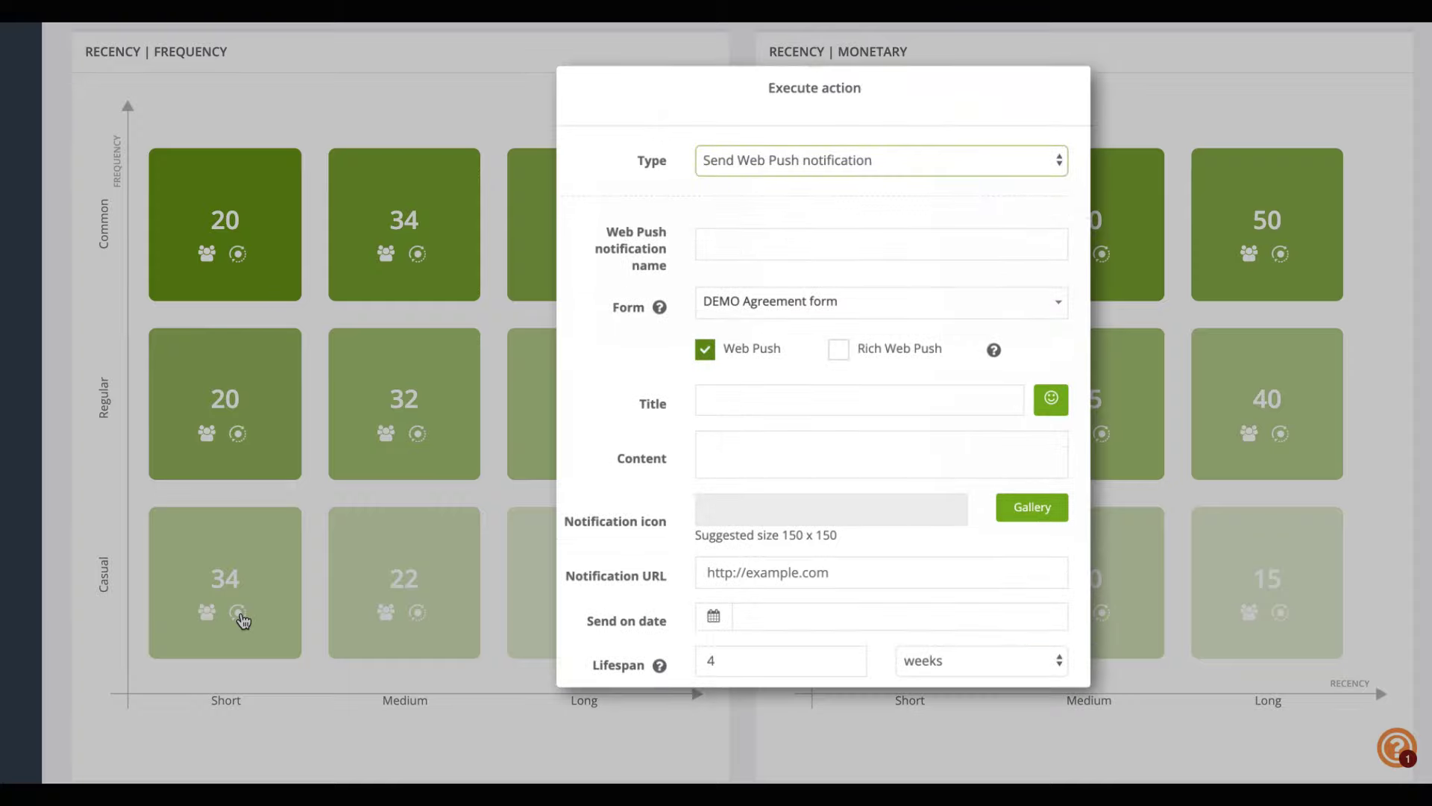
{"action": "left_click", "coordinate": [243, 621]}
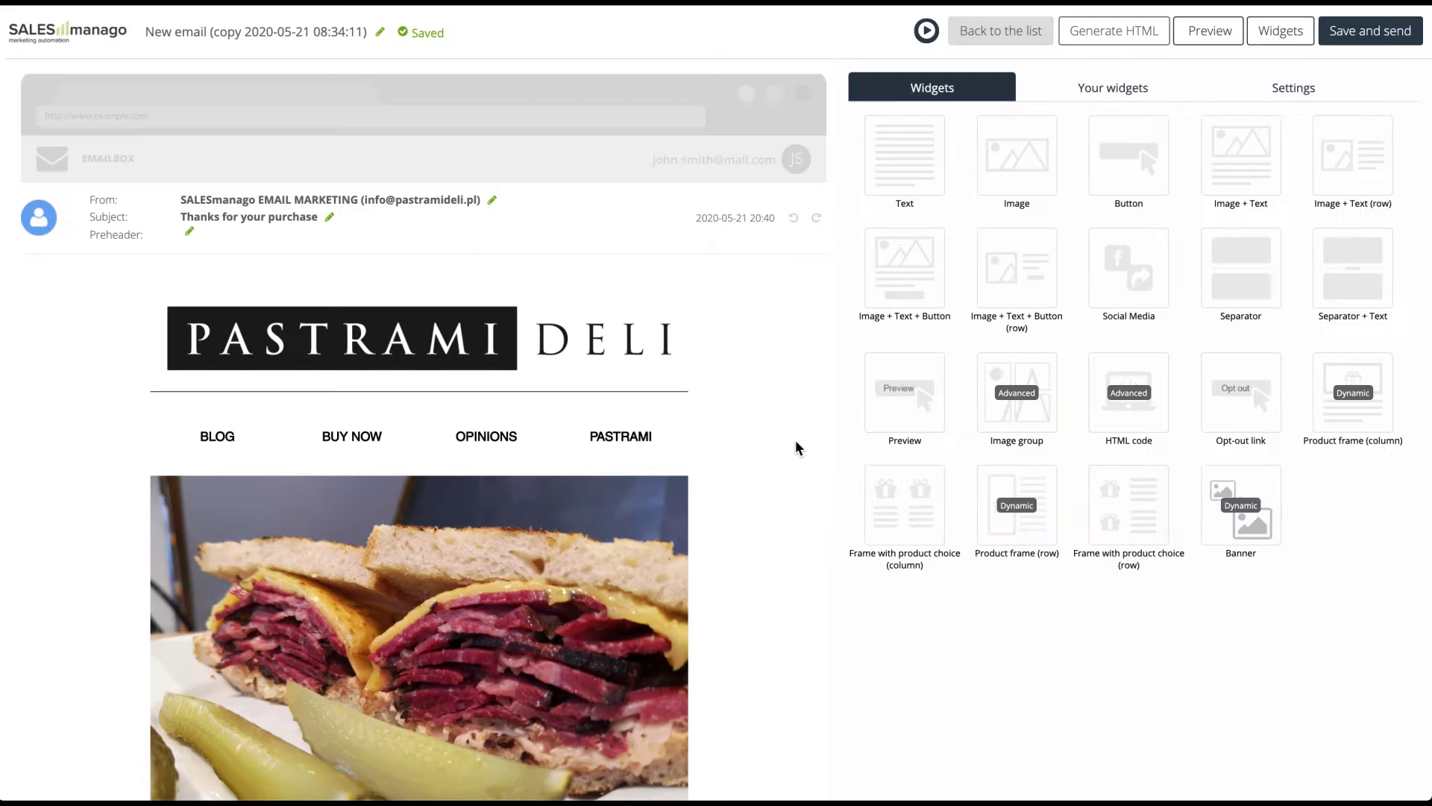
Save the 'Thanks for your purchase' email and proceed to sending it.
{"action": "scroll", "coordinate": [795, 448], "scroll_direction": "down", "scroll_amount": 3}
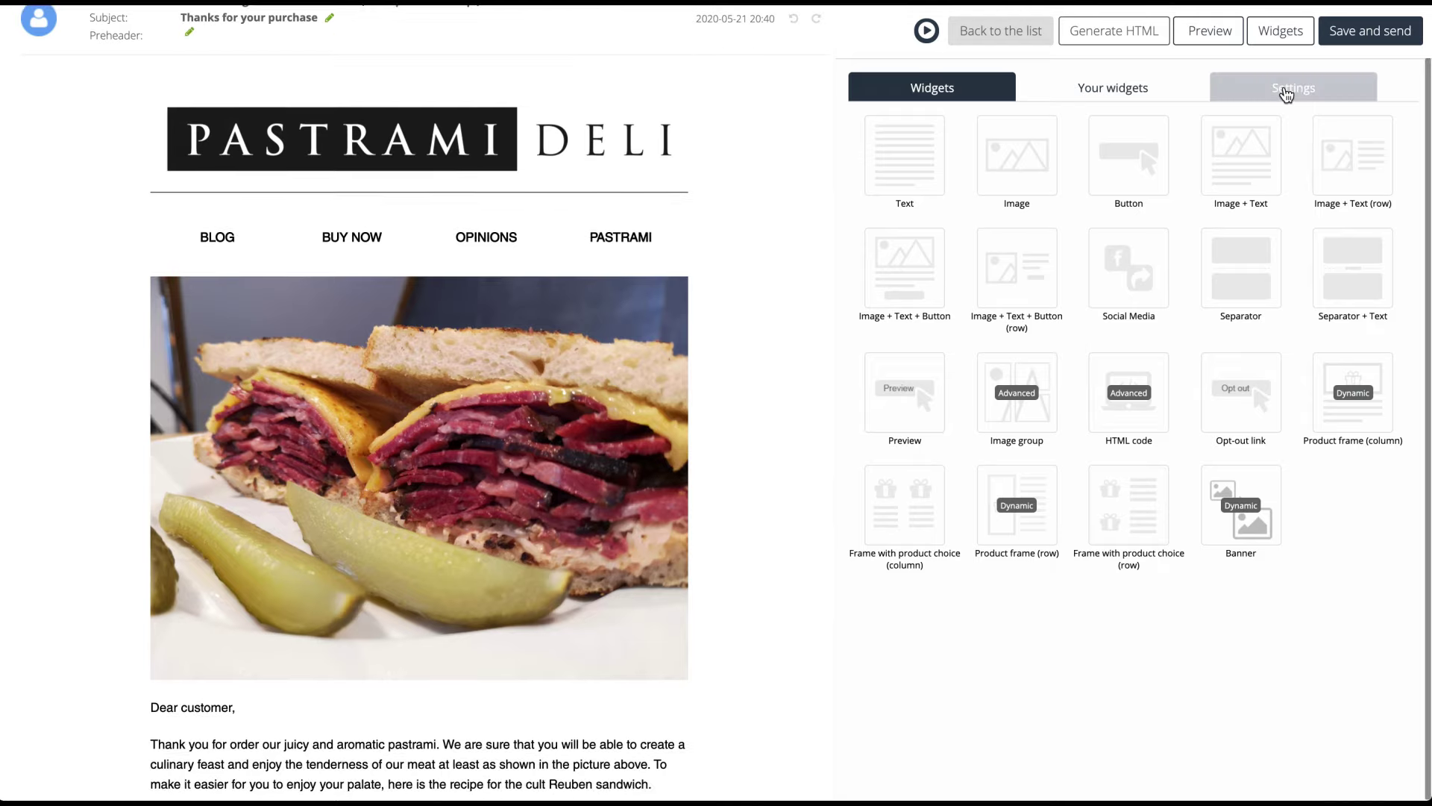
{"action": "left_click", "coordinate": [1286, 94]}
{"action": "left_click", "coordinate": [1371, 30]}
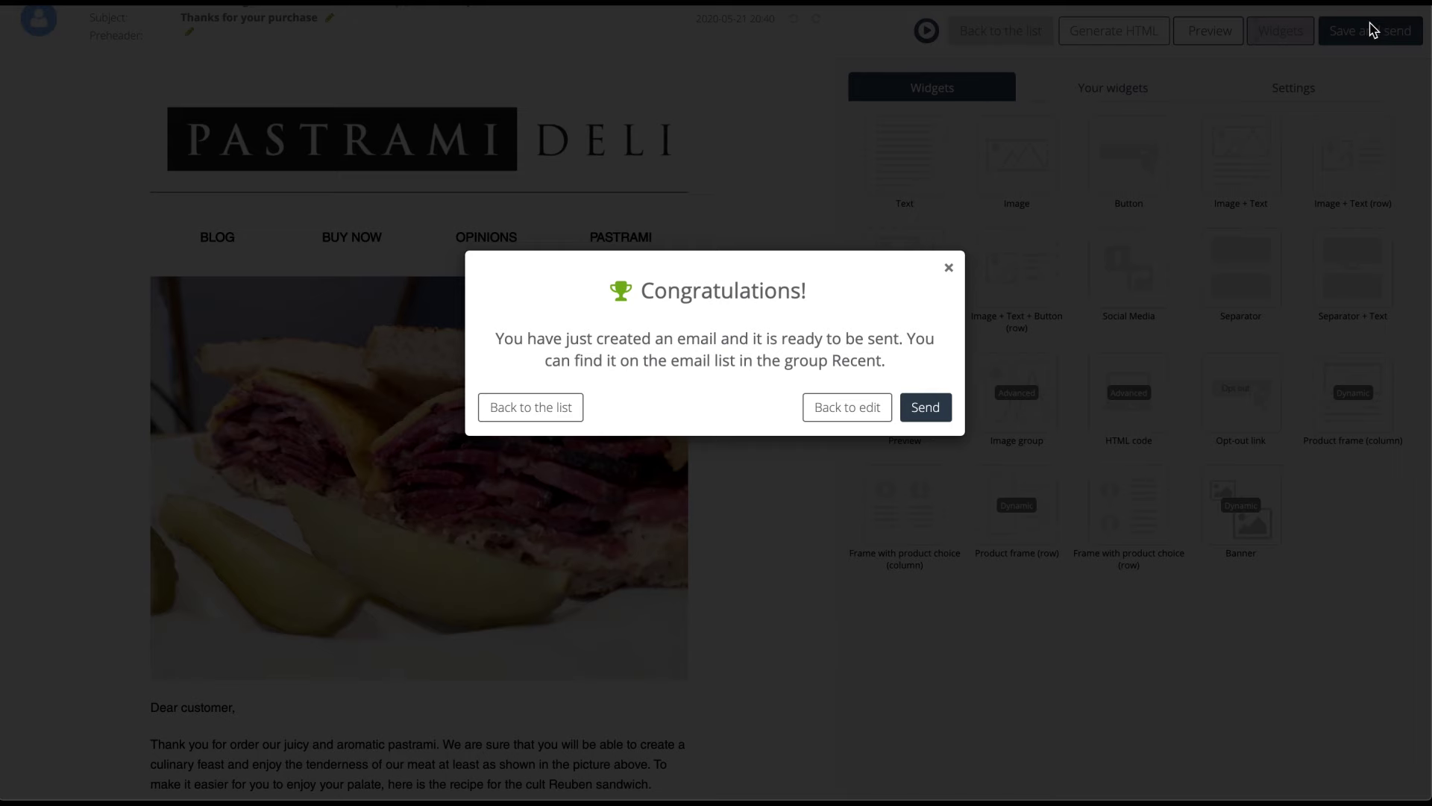
{"action": "left_click", "coordinate": [926, 407]}
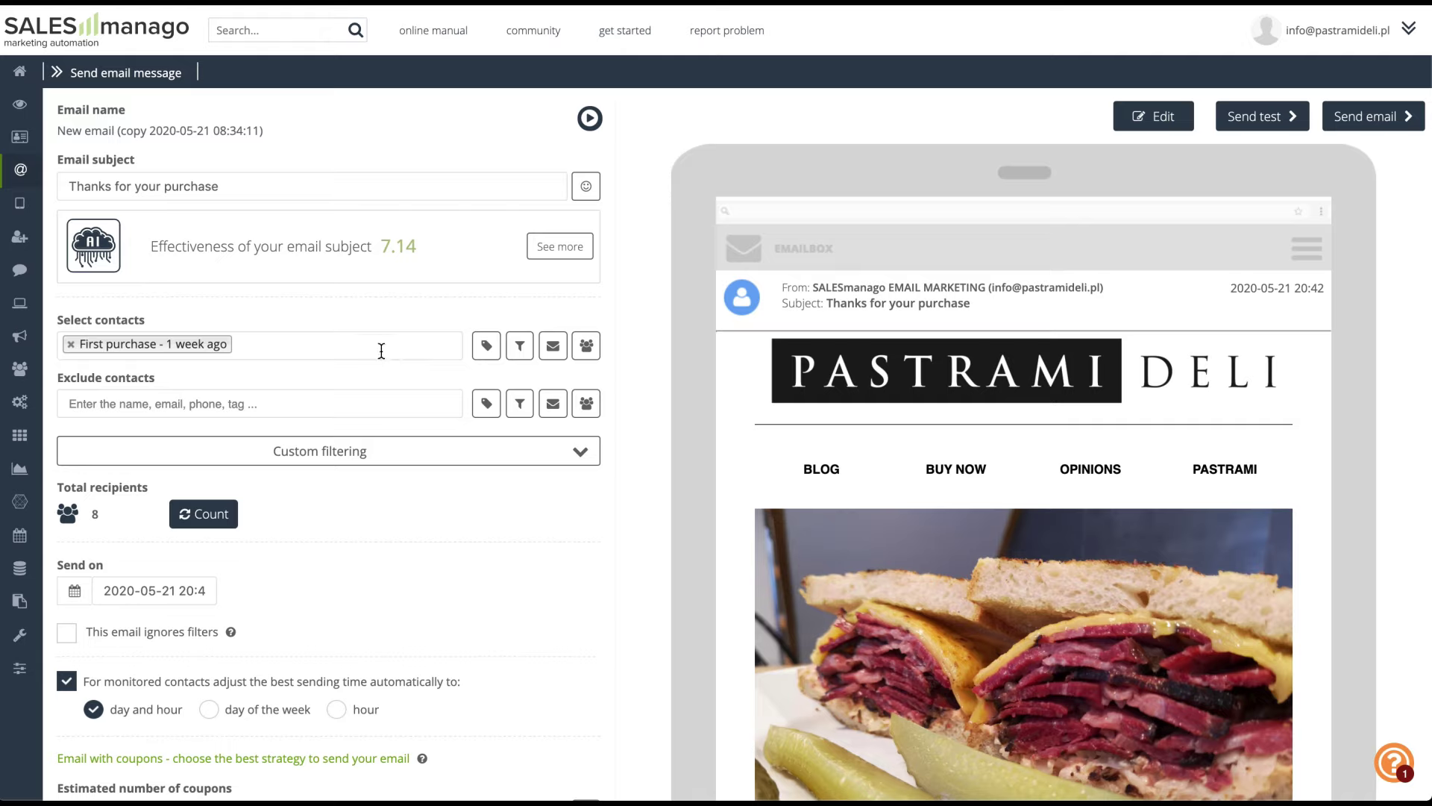
Add the 'First purchase - 1 month ago' group and auto-adjust send time by hour.
{"action": "left_click", "coordinate": [380, 348]}
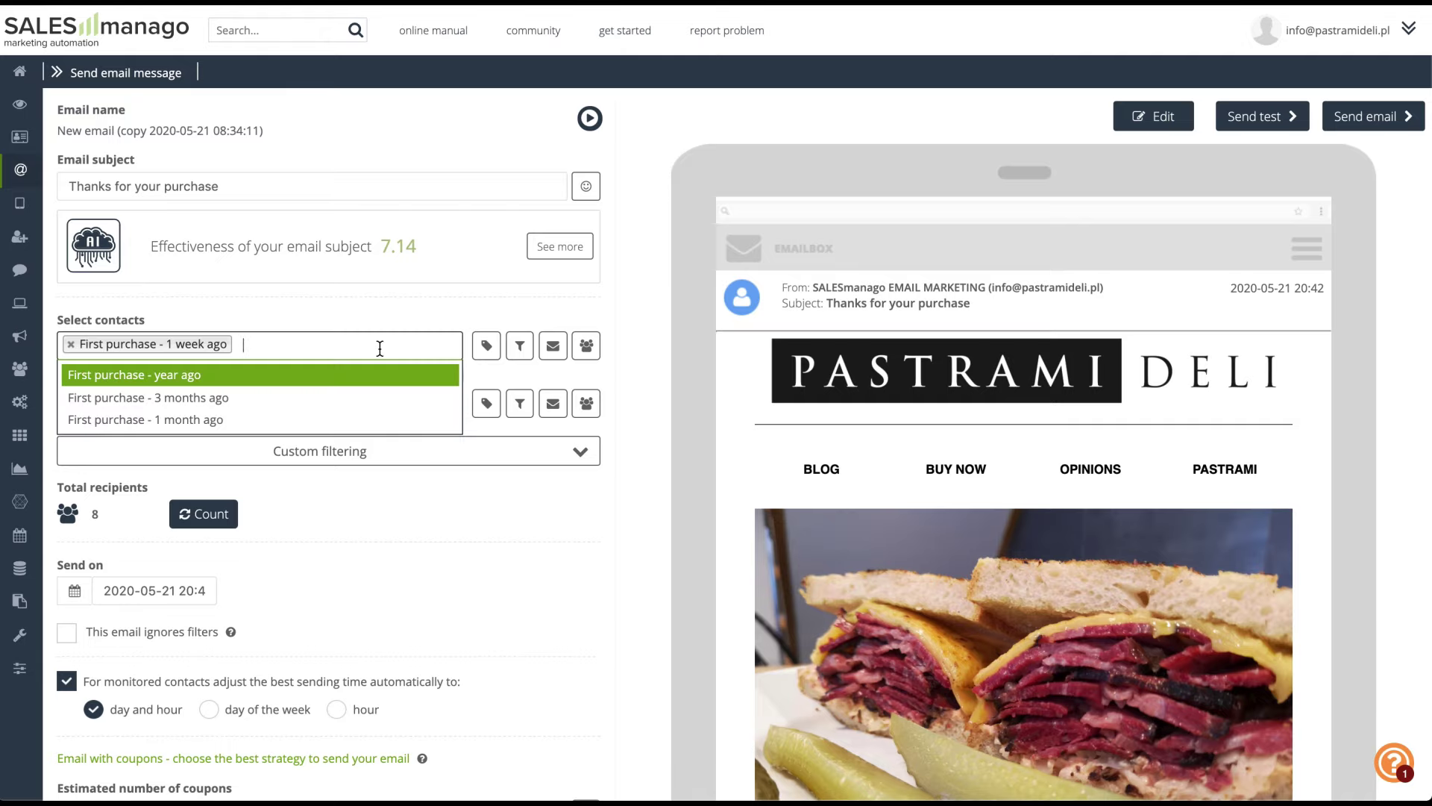
{"action": "left_click", "coordinate": [374, 419]}
{"action": "scroll", "coordinate": [373, 415], "scroll_direction": "down", "scroll_amount": 3}
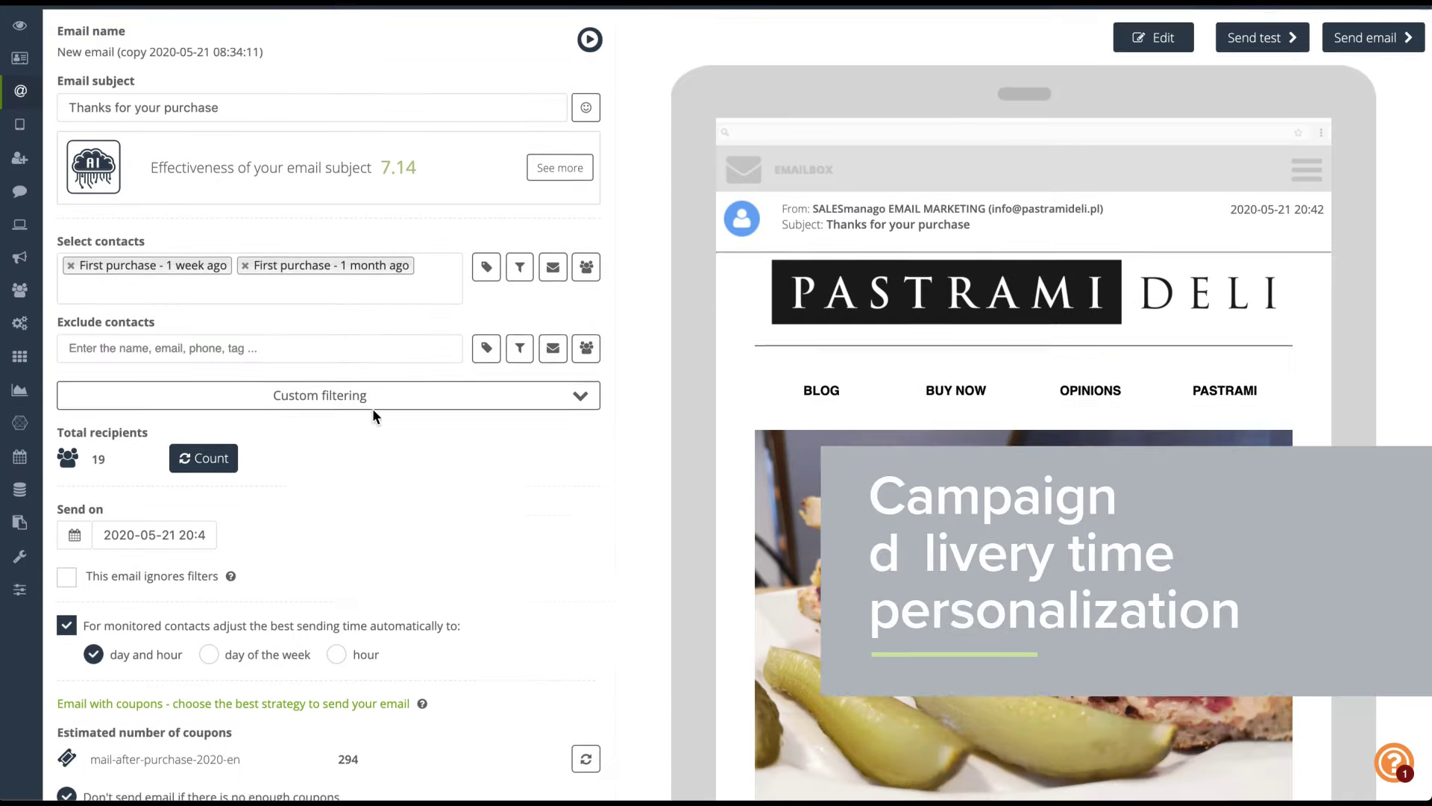
{"action": "left_click", "coordinate": [210, 499]}
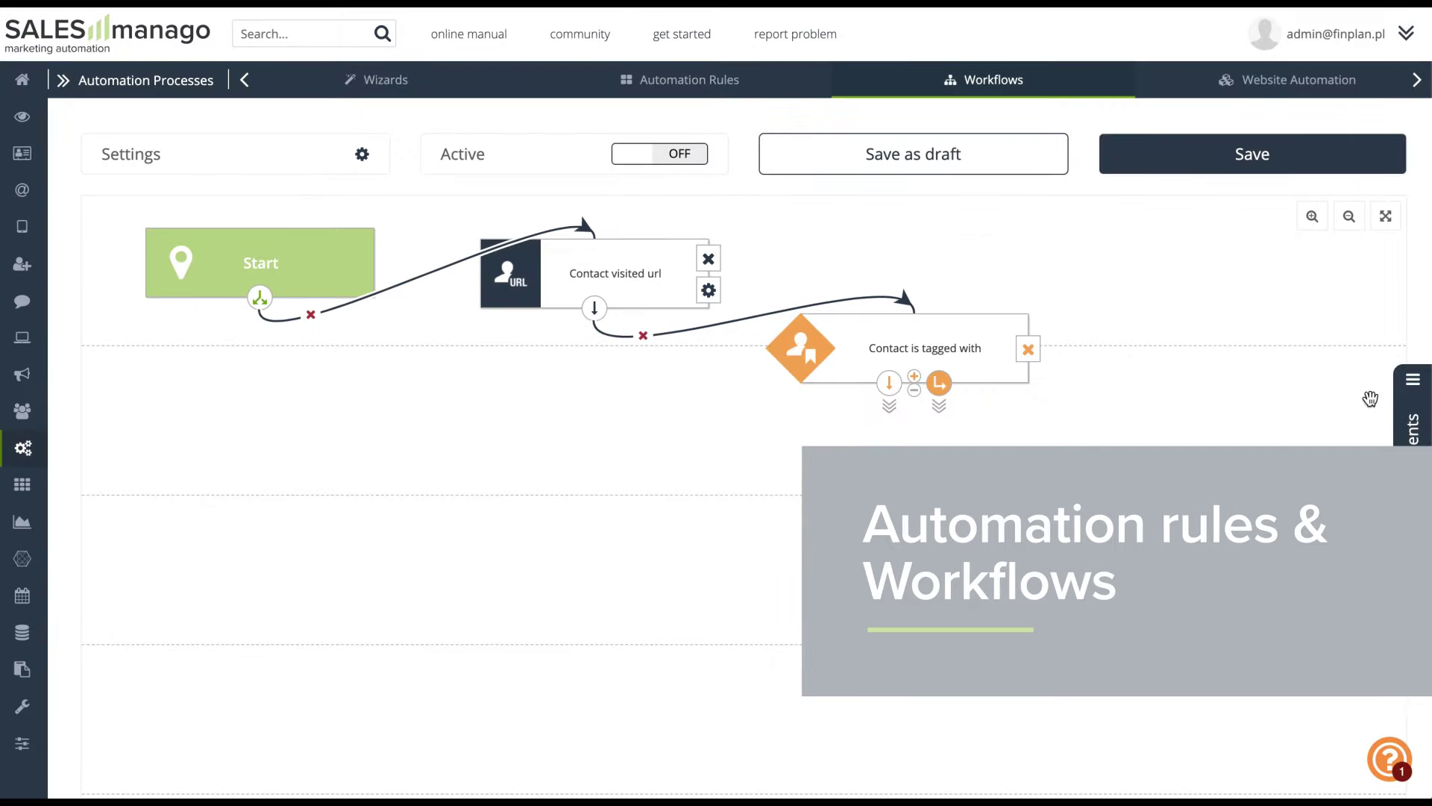
Add banner-click, URL-visit and contact-tagged events to the workflow.
{"action": "left_click", "coordinate": [1402, 403]}
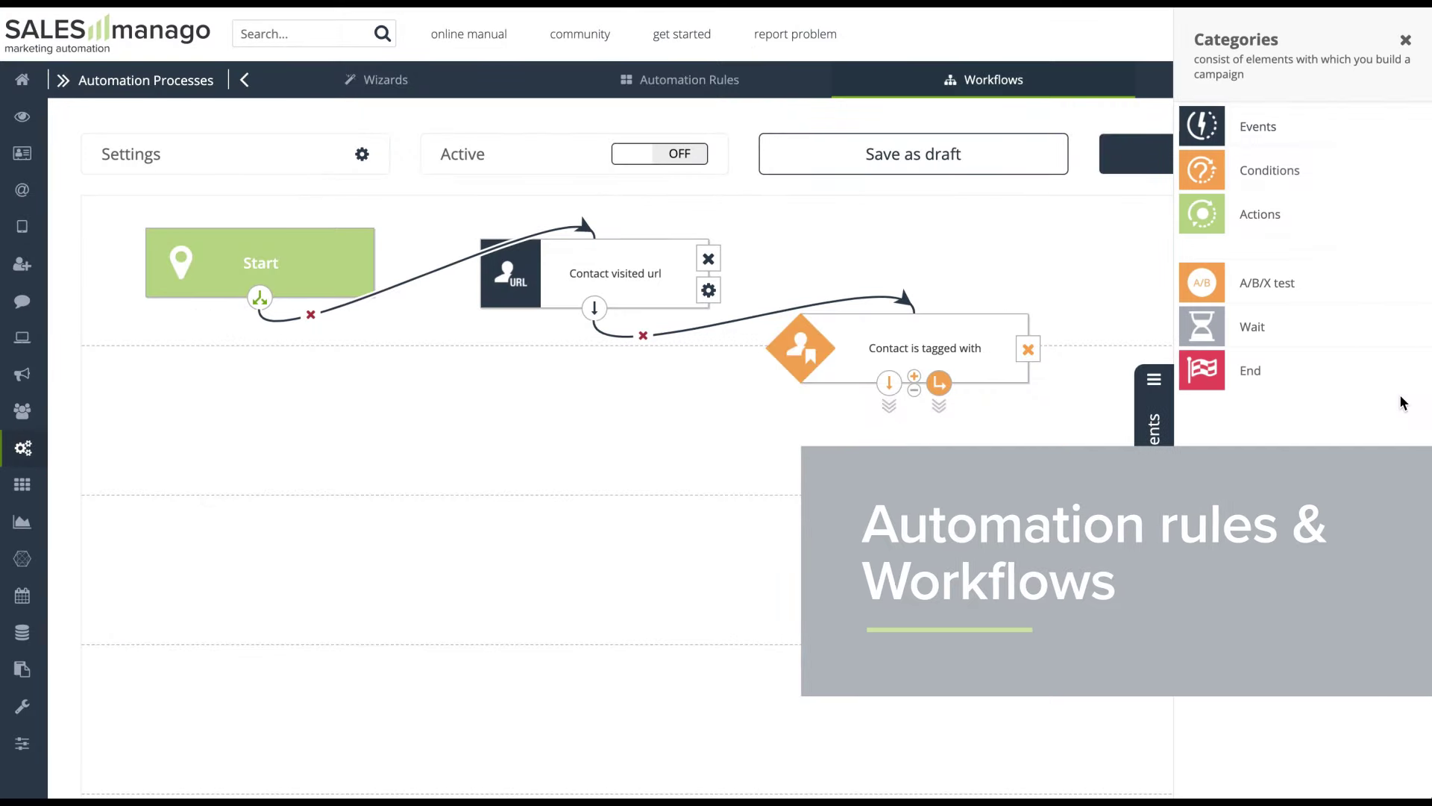
{"action": "left_click", "coordinate": [1223, 123]}
{"action": "left_click_drag", "start_coordinate": [1313, 203], "coordinate": [510, 482]}
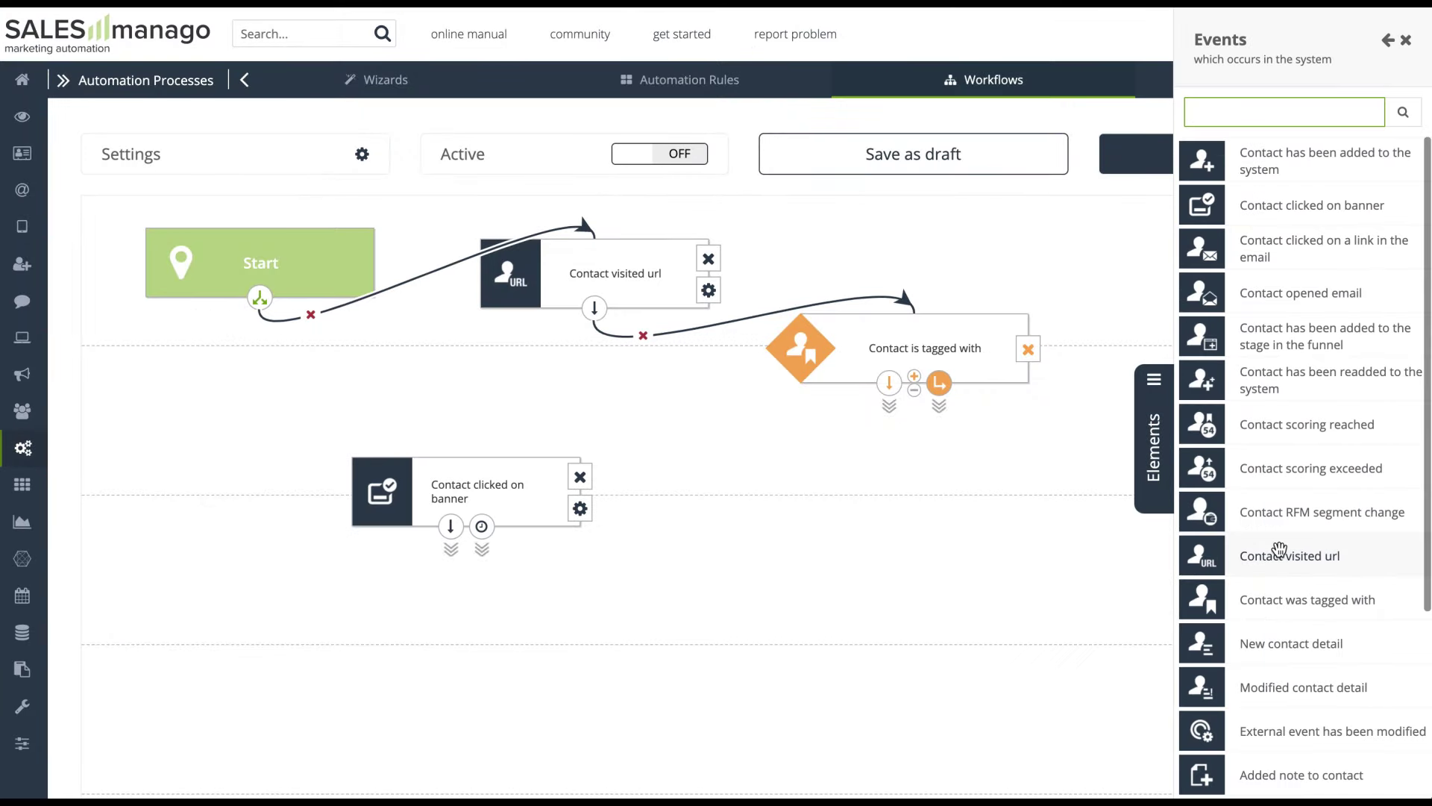
{"action": "left_click_drag", "start_coordinate": [1289, 556], "coordinate": [820, 527]}
{"action": "left_click_drag", "start_coordinate": [1273, 595], "coordinate": [1156, 482]}
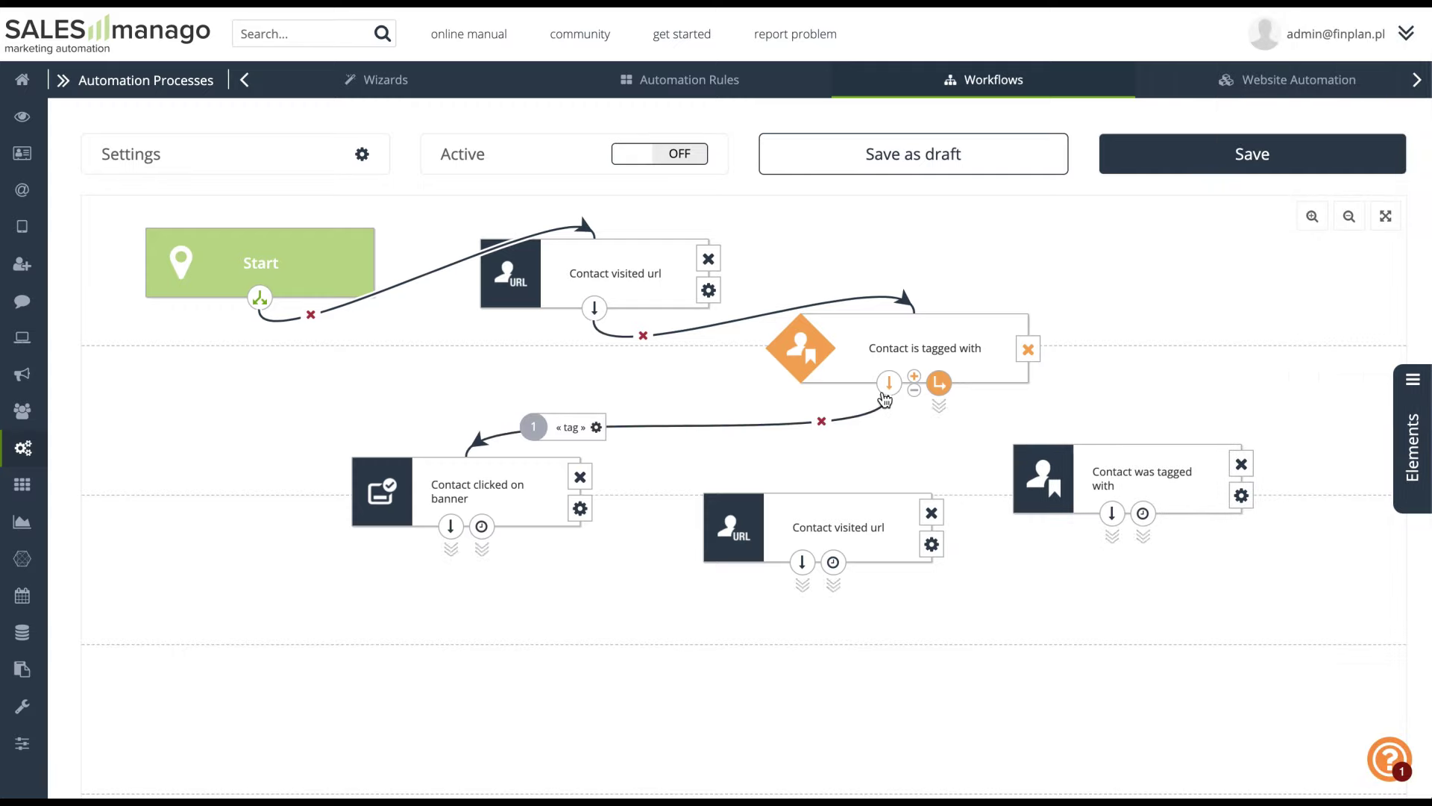
Branch three Send email to a contact actions from the tag condition.
{"action": "left_click", "coordinate": [915, 383]}
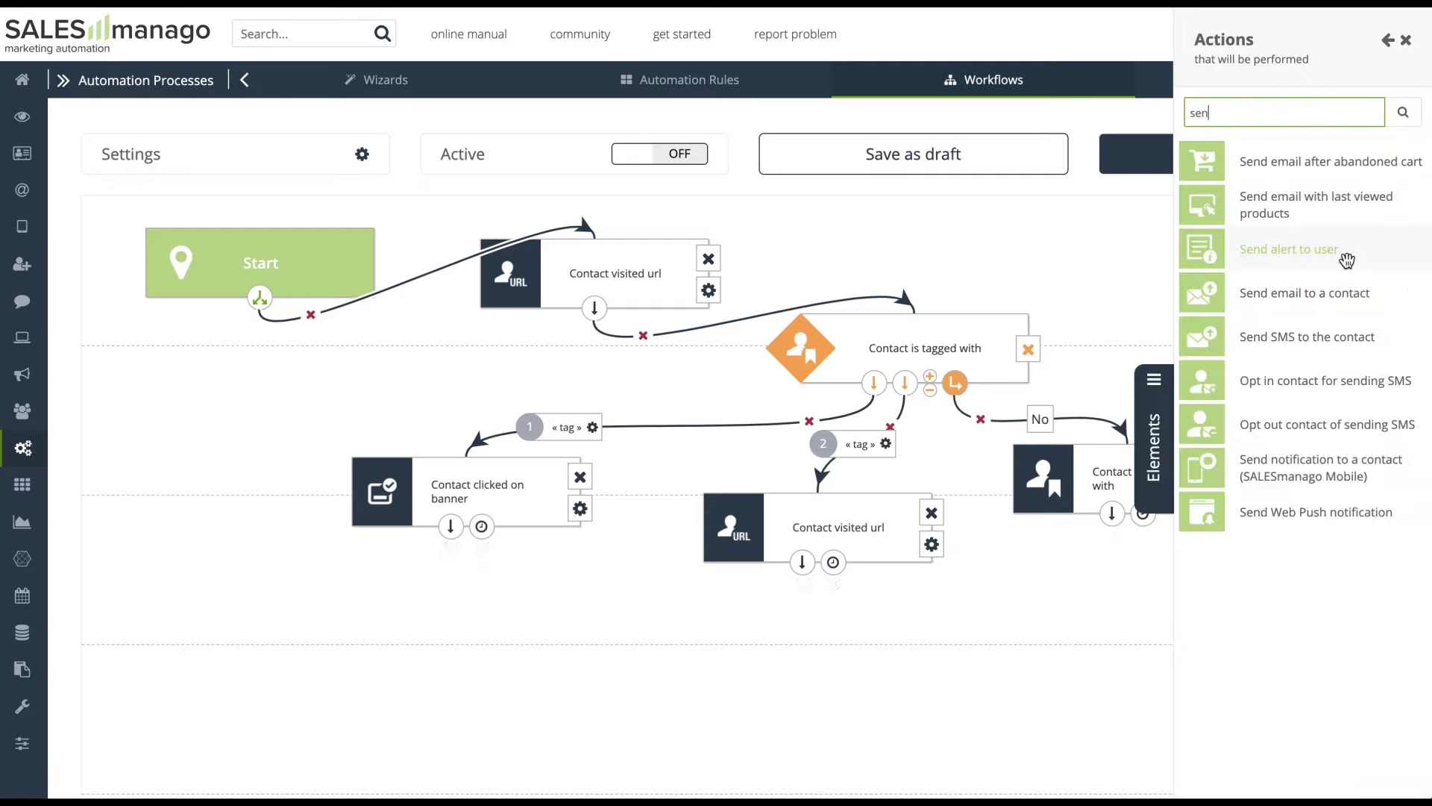
{"action": "left_click", "coordinate": [1292, 297]}
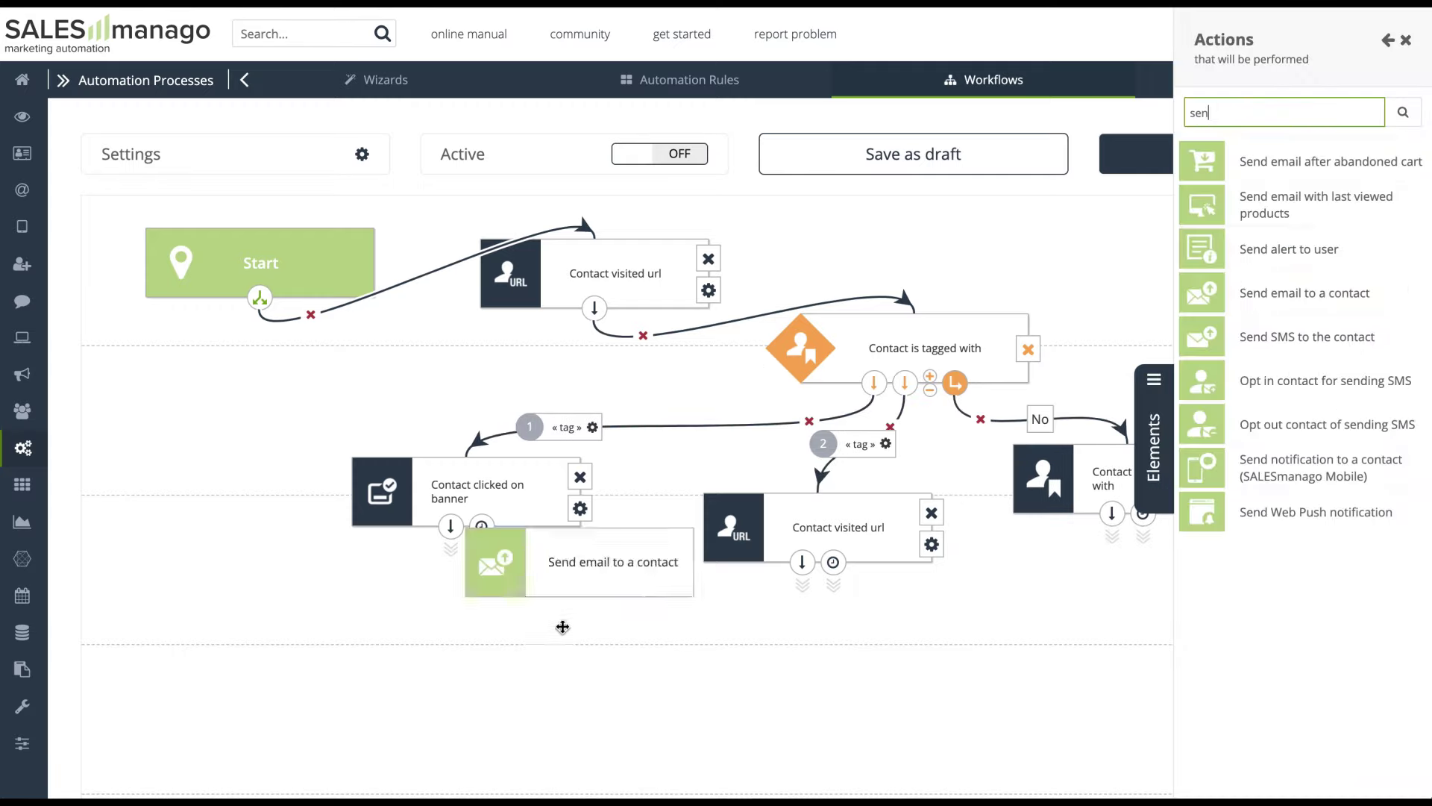
{"action": "left_click", "coordinate": [1294, 299]}
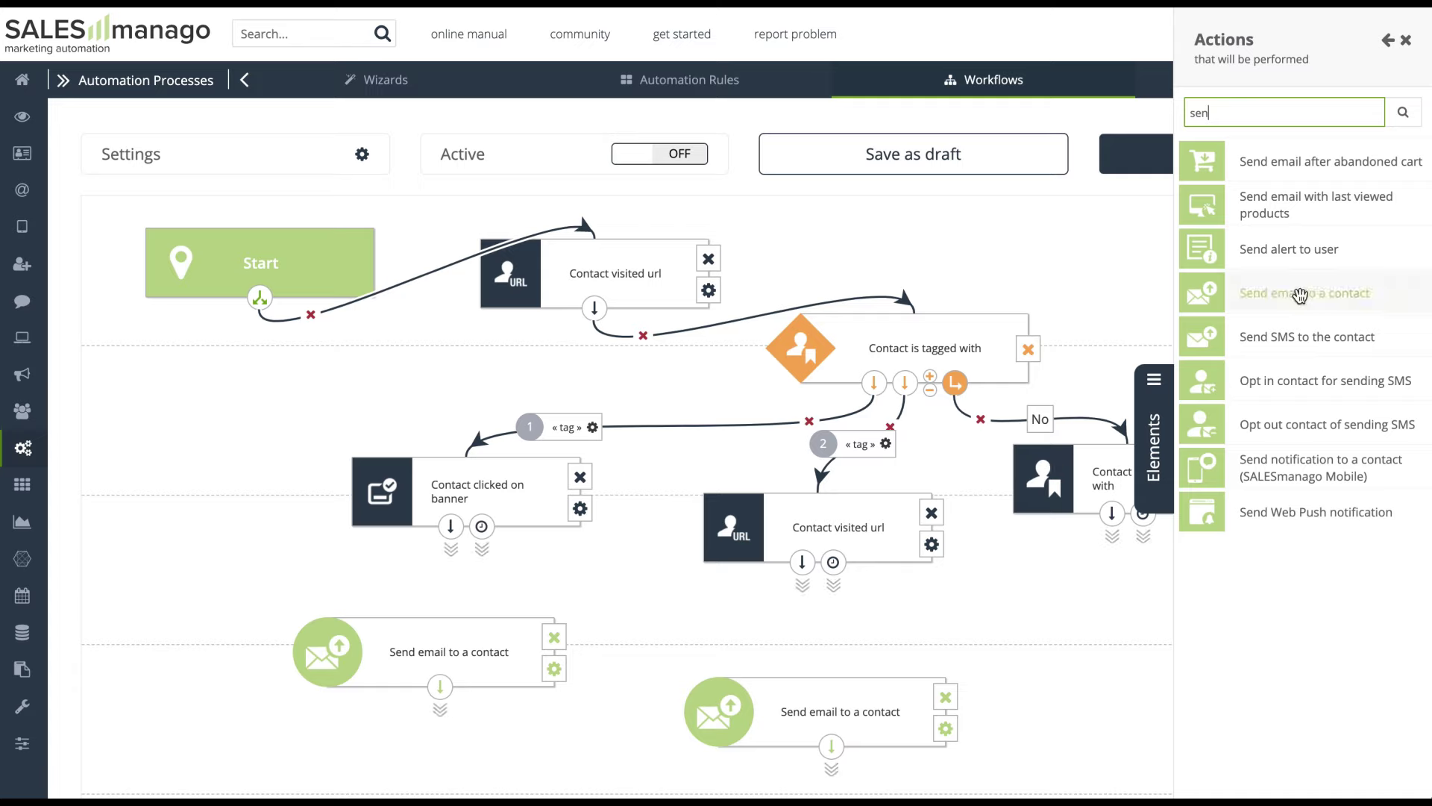
{"action": "left_click_drag", "start_coordinate": [1300, 296], "coordinate": [1183, 657]}
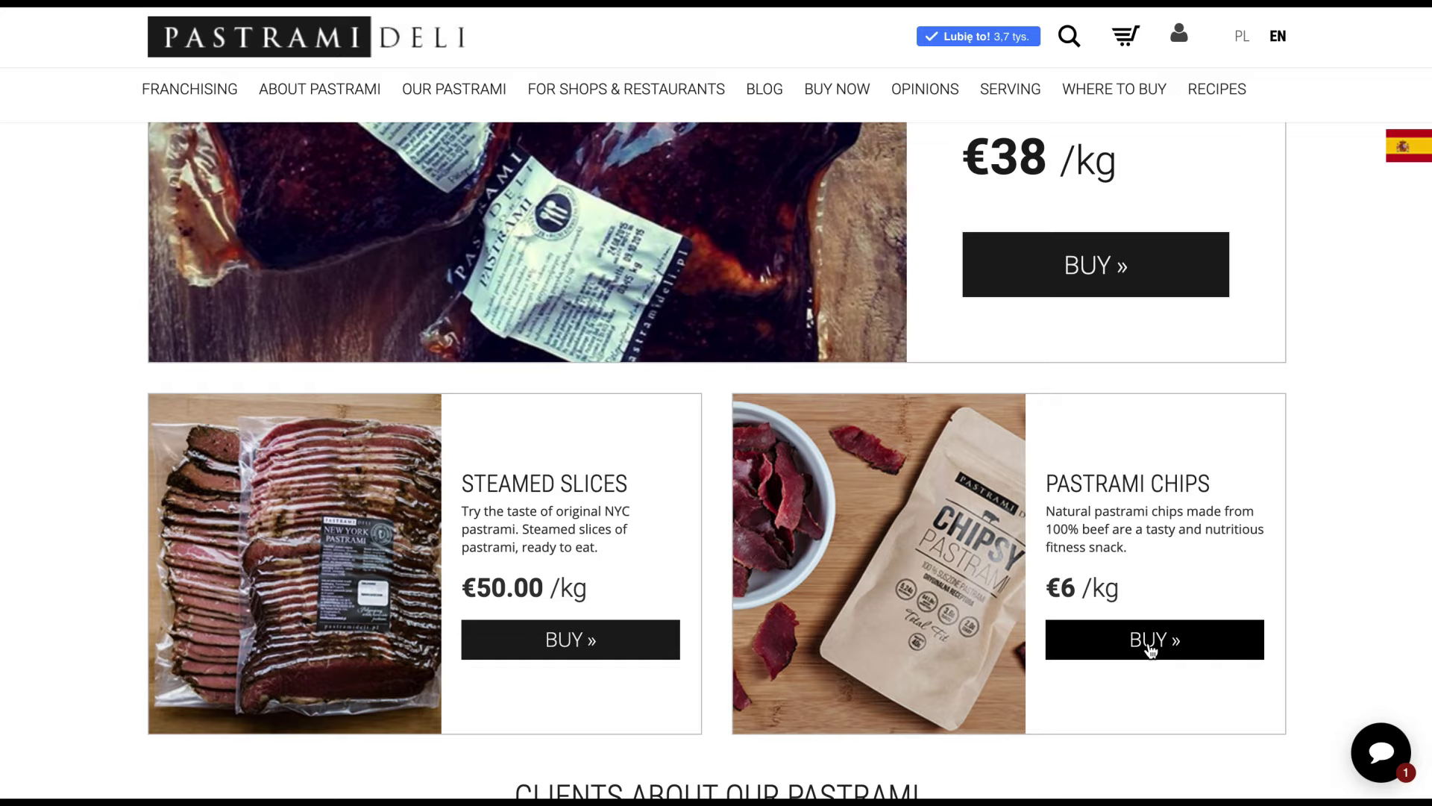
Add a single Pastrami Chips to the cart, then remove it from the cart.
{"action": "left_click", "coordinate": [1150, 649]}
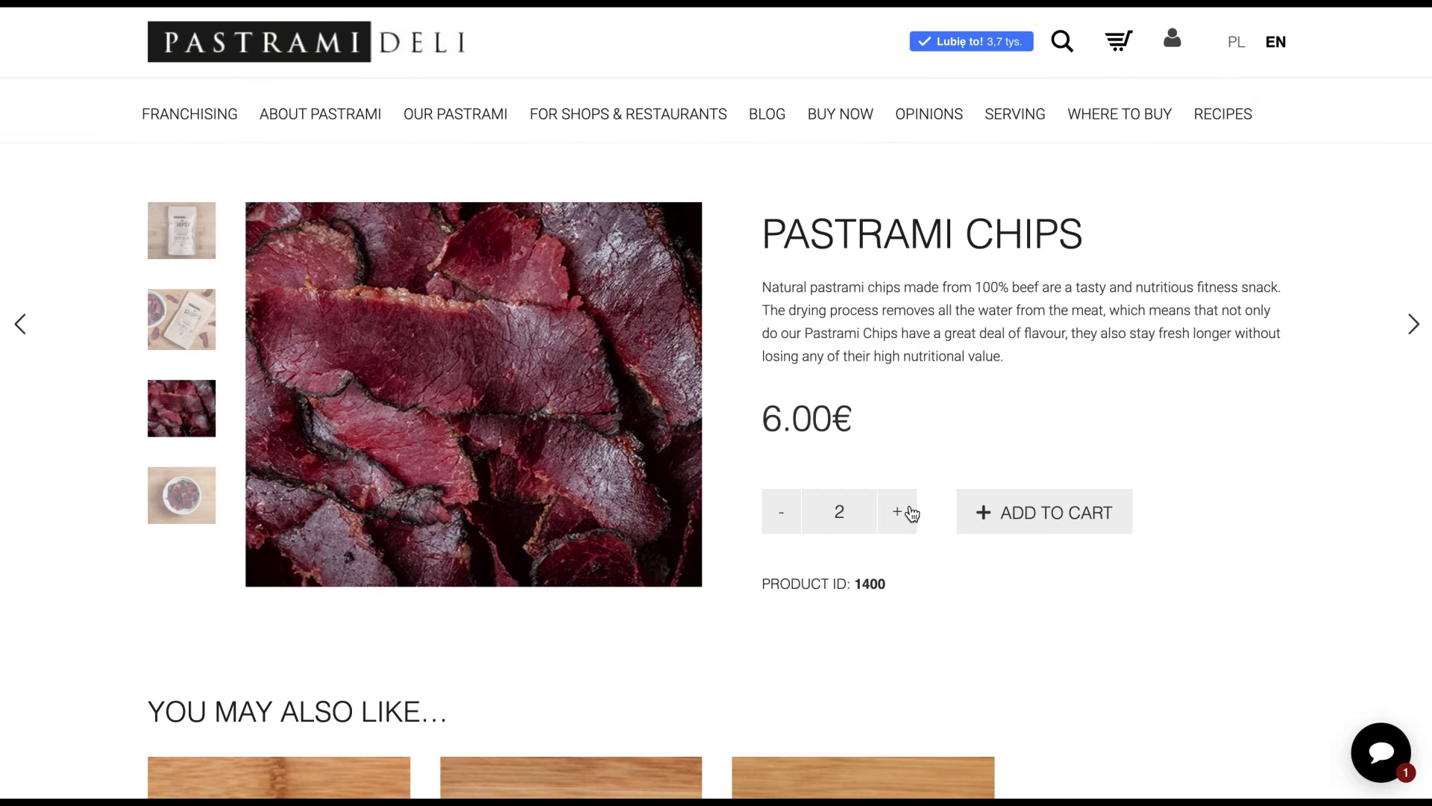
{"action": "left_click", "coordinate": [781, 518]}
{"action": "left_click", "coordinate": [1022, 514]}
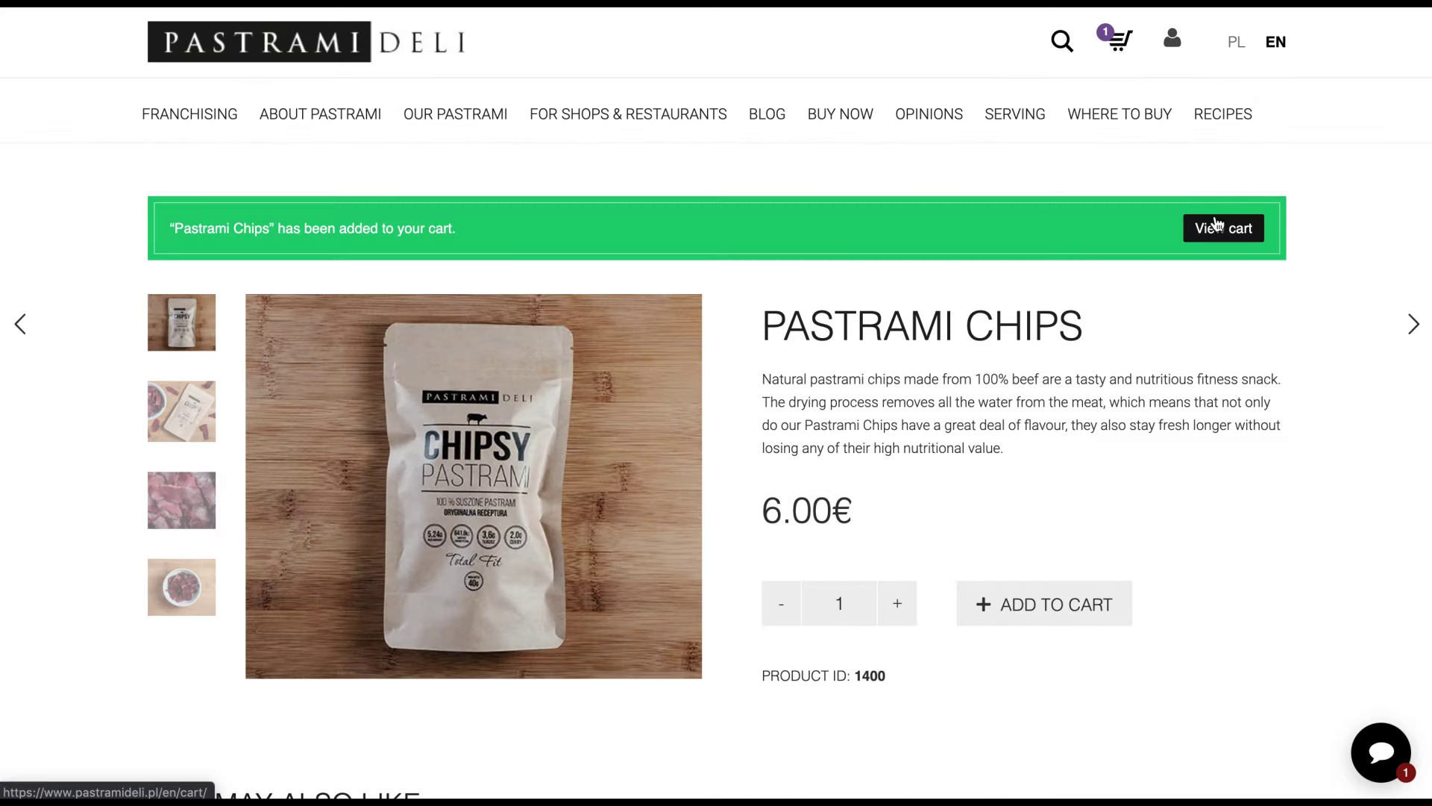
{"action": "left_click", "coordinate": [1221, 227]}
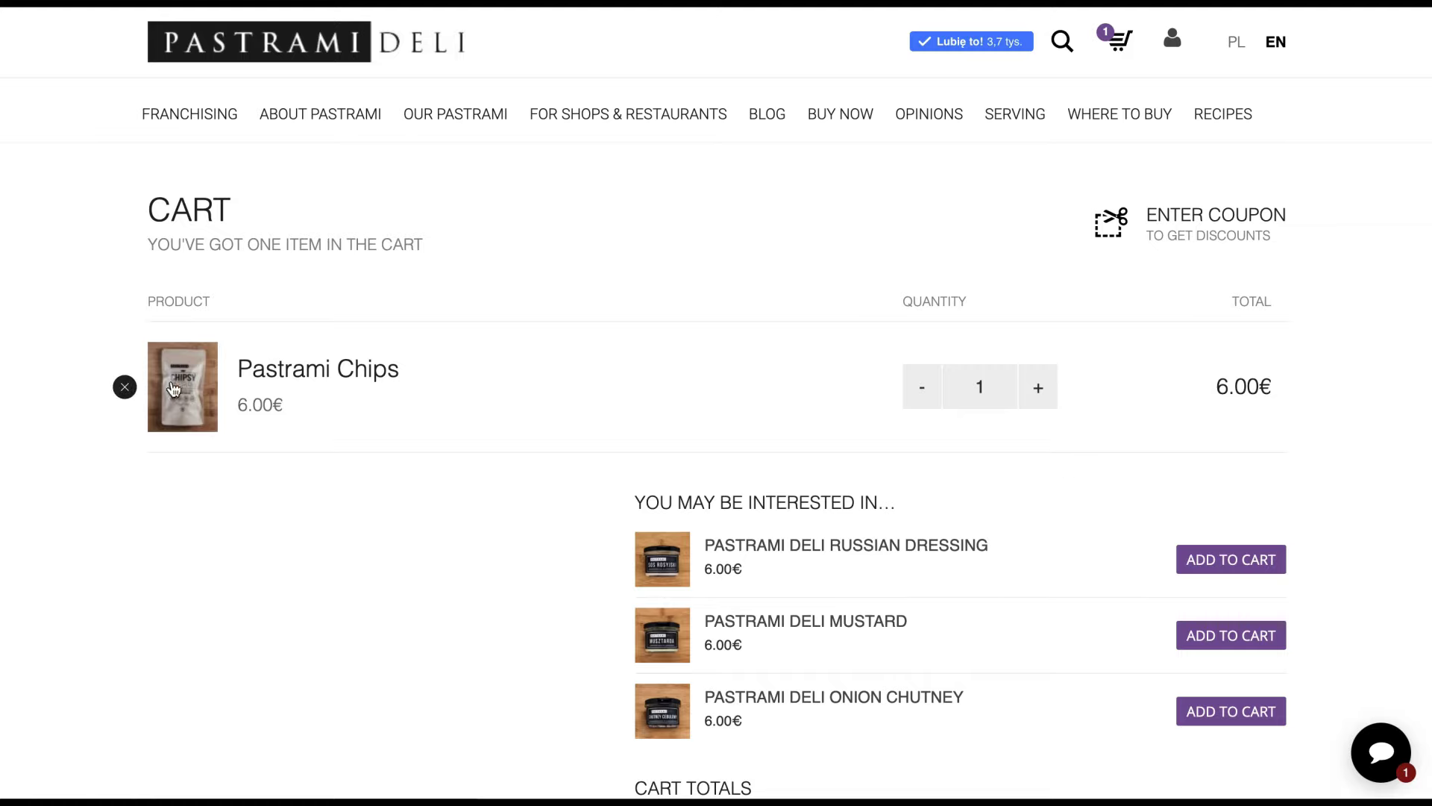
{"action": "left_click", "coordinate": [125, 391]}
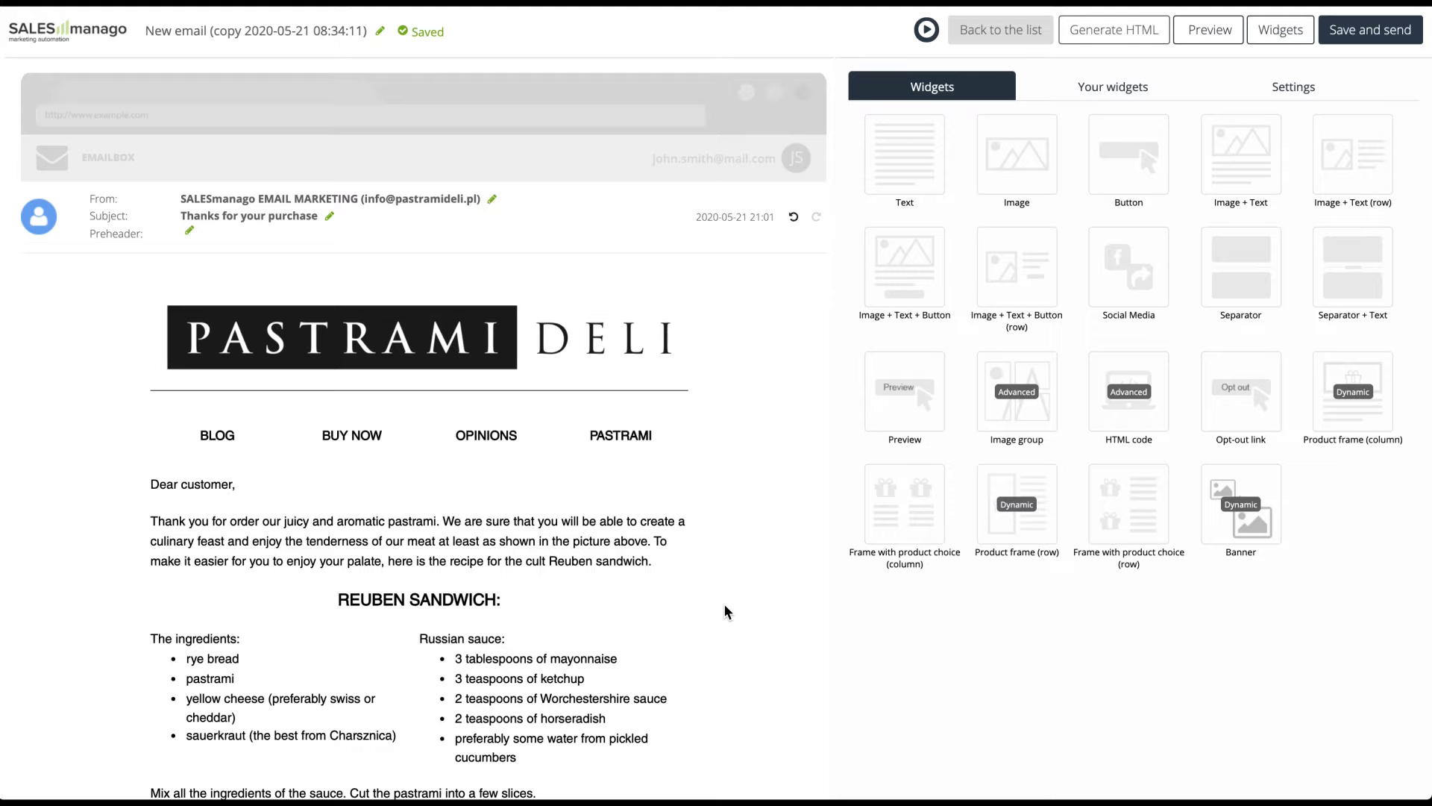
Insert a DYNAMIC SEGMENT block showing 3 products under the recipe and save the email.
{"action": "scroll", "coordinate": [725, 612], "scroll_direction": "down", "scroll_amount": 7}
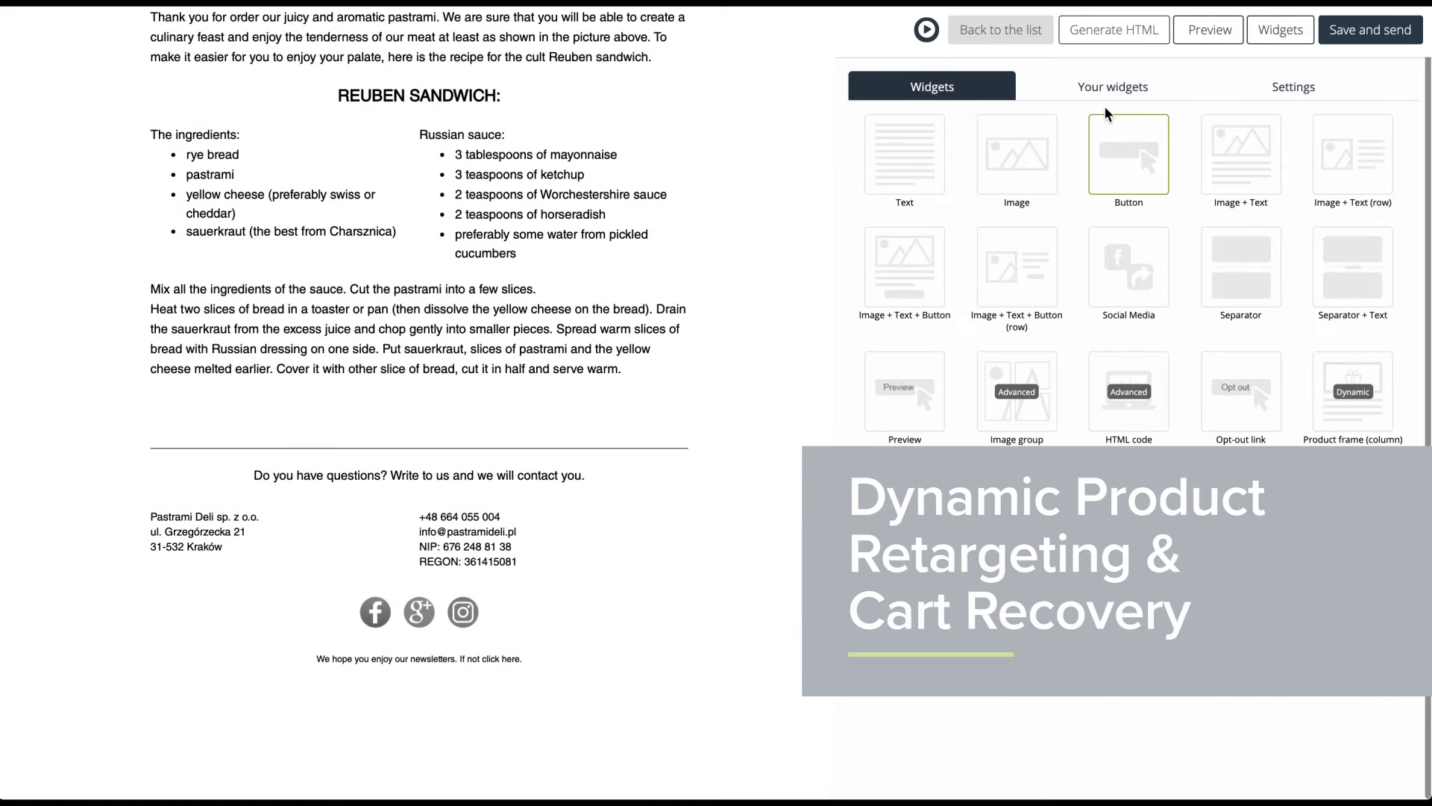
{"action": "left_click", "coordinate": [1111, 88]}
{"action": "left_click_drag", "start_coordinate": [904, 207], "coordinate": [477, 462]}
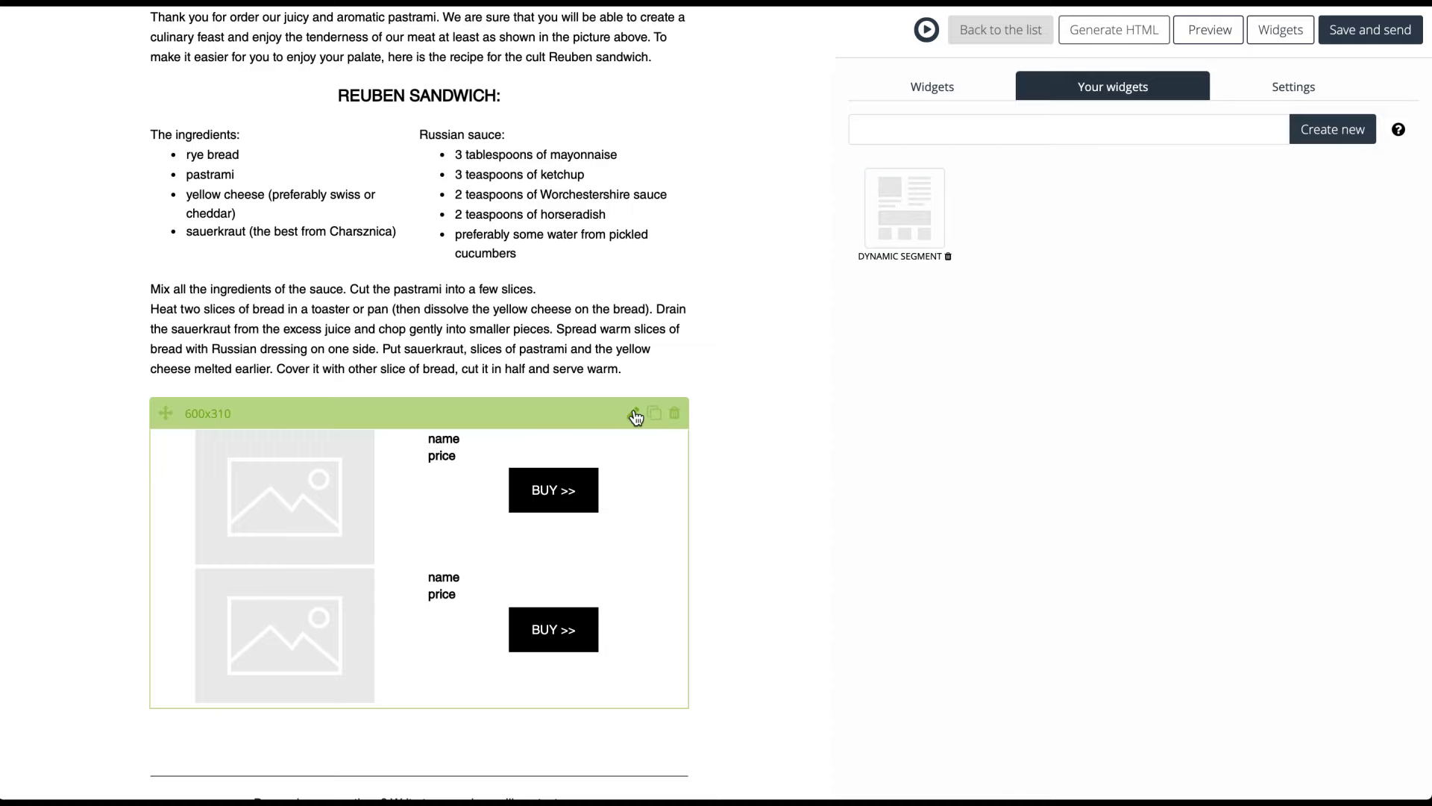
{"action": "left_click", "coordinate": [635, 416]}
{"action": "left_click", "coordinate": [1031, 302]}
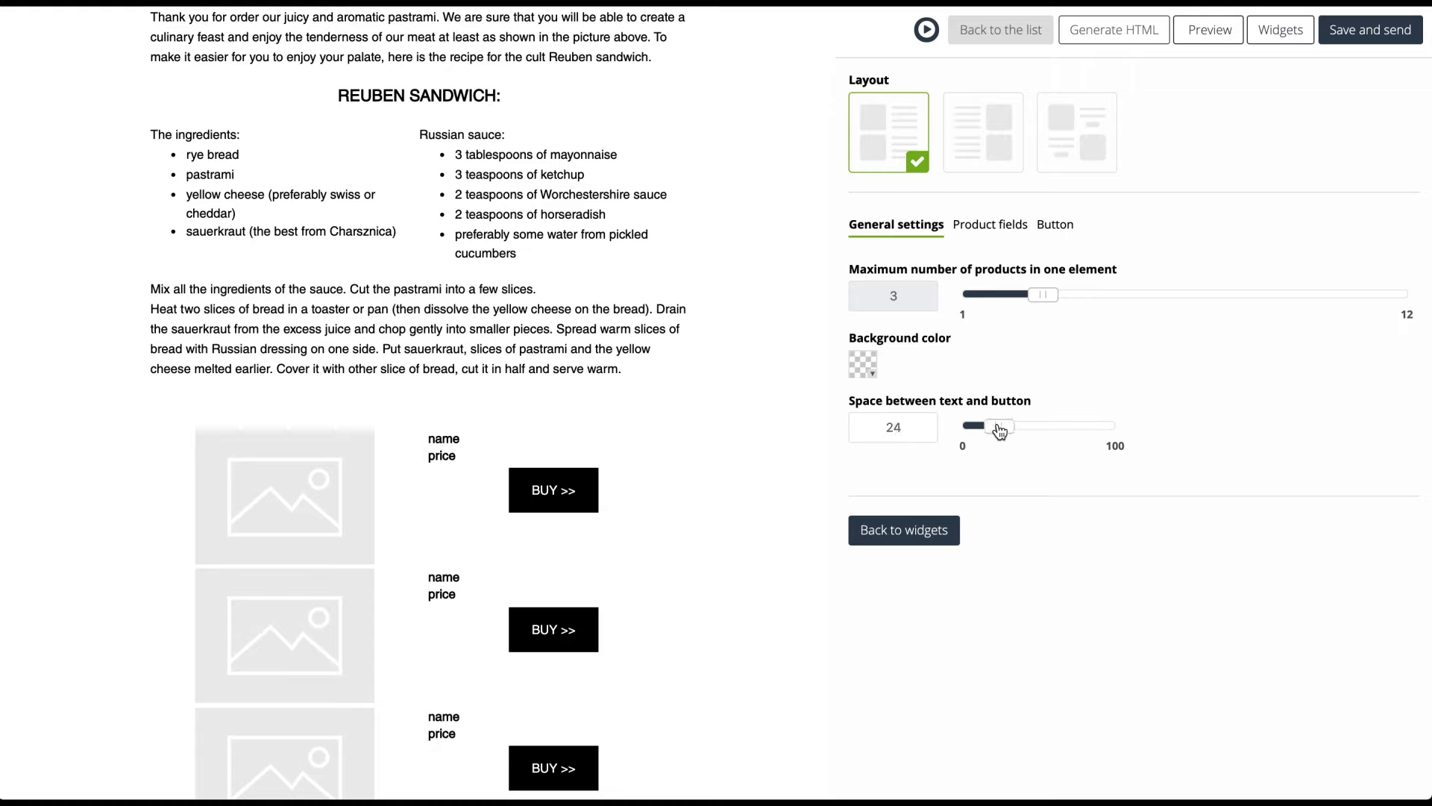
{"action": "left_click", "coordinate": [1362, 31]}
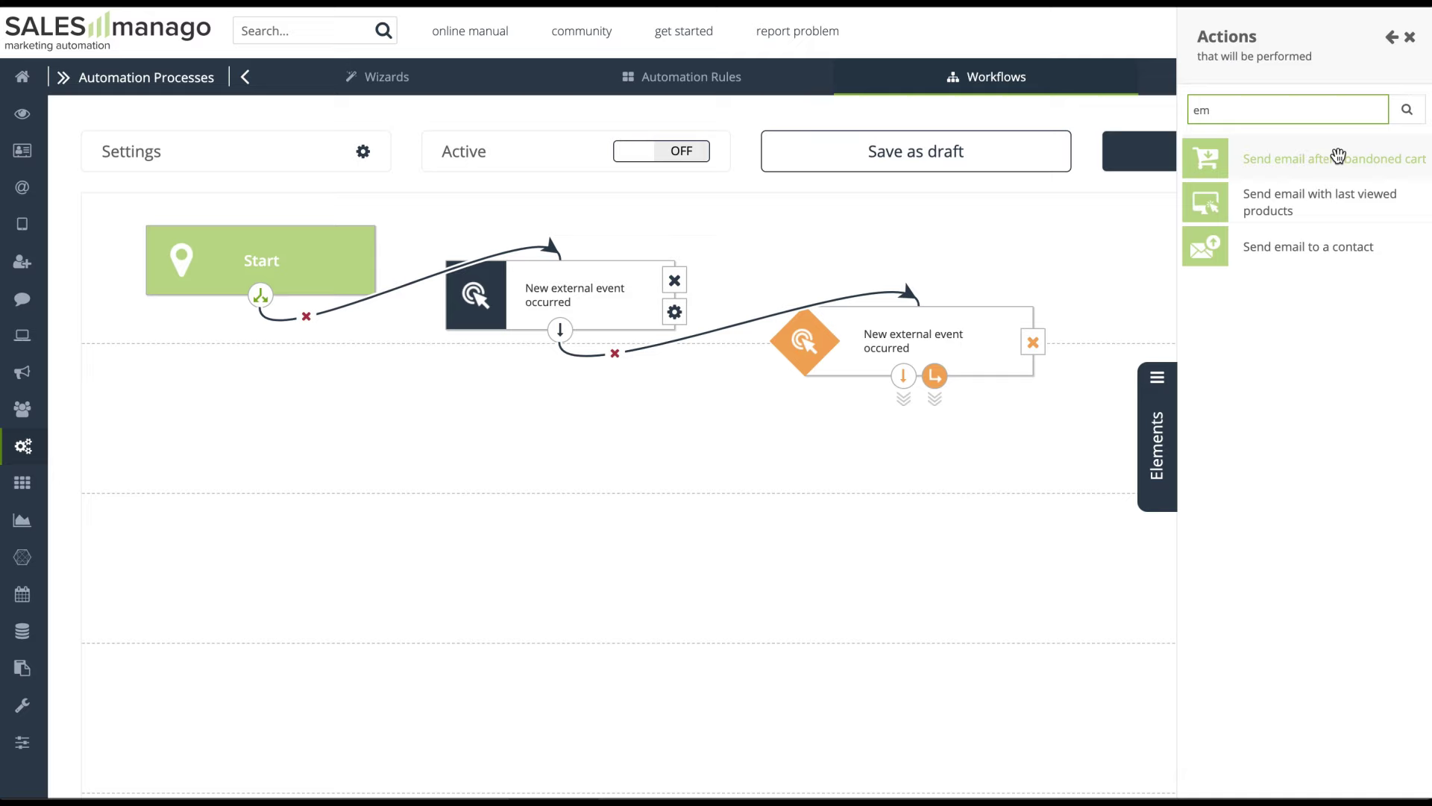
Add an abandoned-cart email action and save the negated external event condition.
{"action": "left_click_drag", "start_coordinate": [1337, 155], "coordinate": [630, 481]}
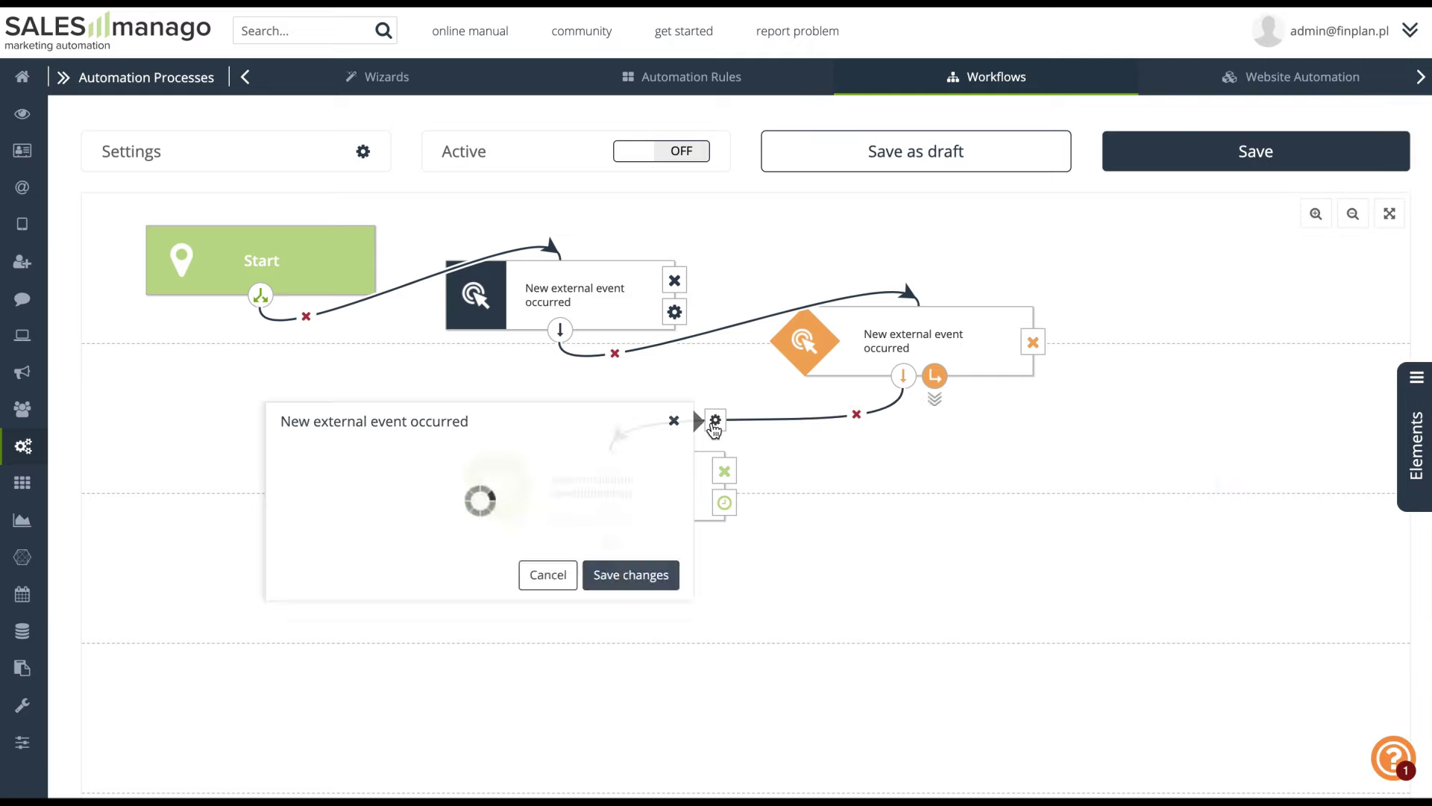
{"action": "scroll", "coordinate": [521, 578], "scroll_direction": "down", "scroll_amount": 3}
{"action": "left_click", "coordinate": [350, 278]}
{"action": "left_click", "coordinate": [616, 675]}
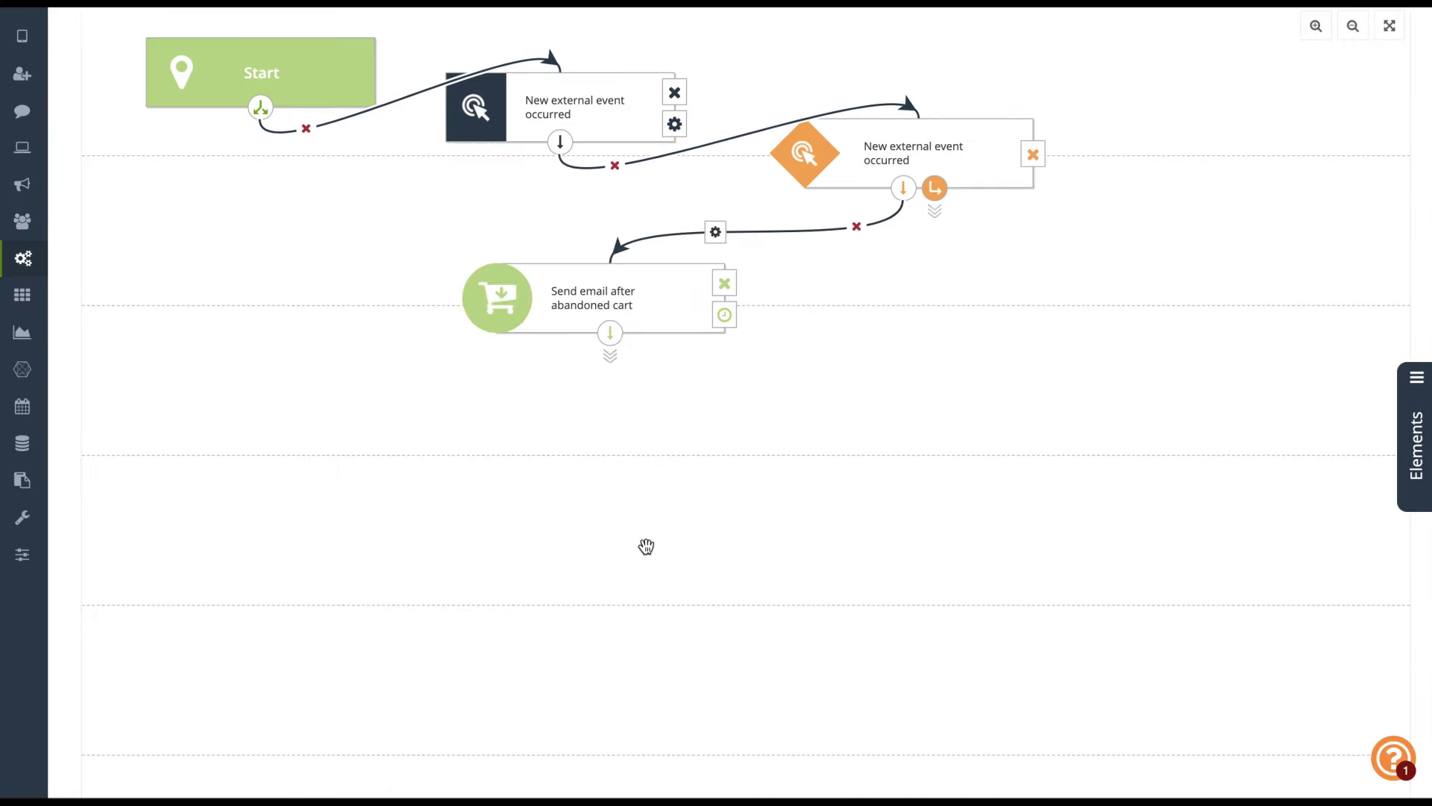
Set the abandoned-cart action to send the Ecommerce special promotion email.
{"action": "left_click", "coordinate": [728, 326]}
{"action": "left_click", "coordinate": [485, 374]}
{"action": "left_click", "coordinate": [502, 504]}
{"action": "scroll", "coordinate": [332, 462], "scroll_direction": "down", "scroll_amount": 2}
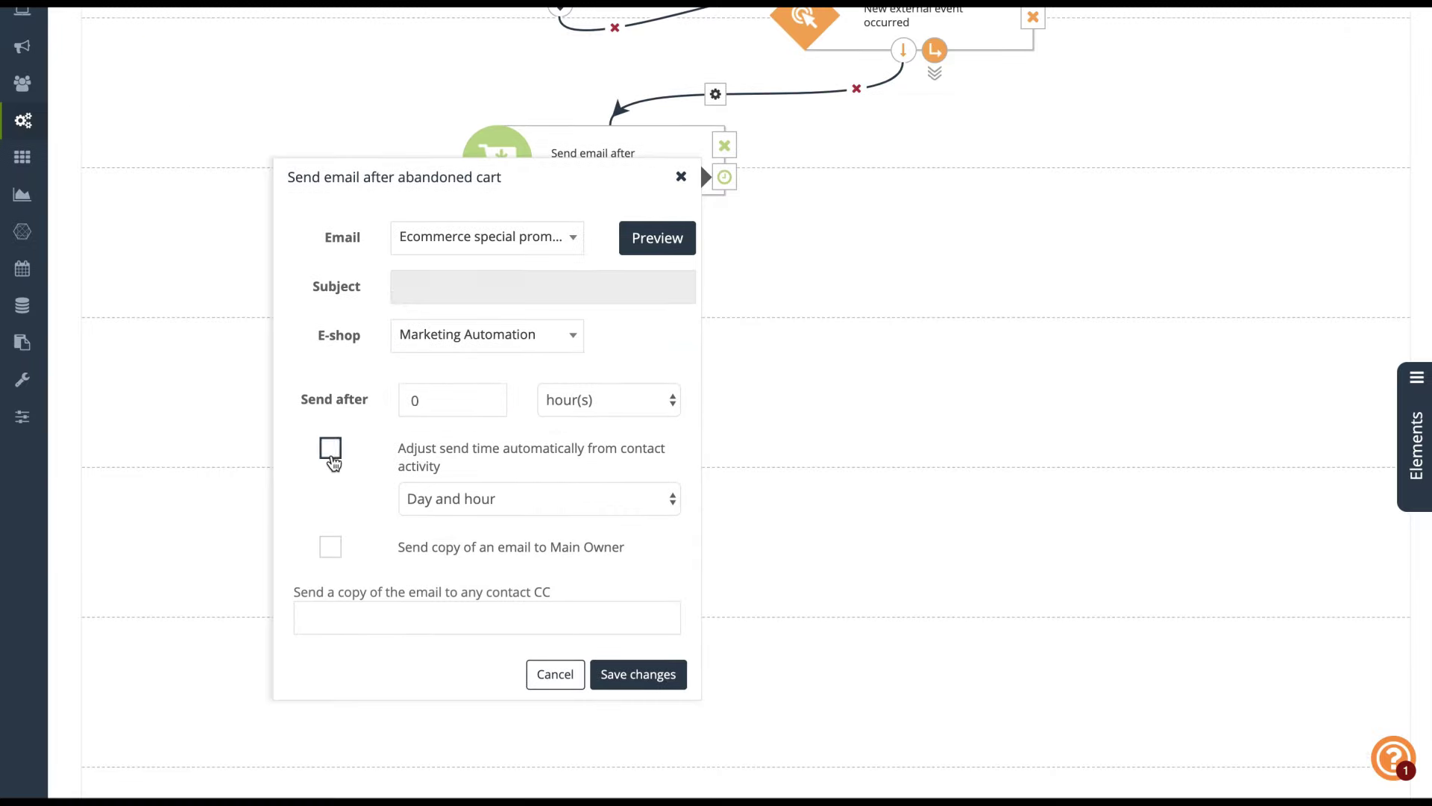
{"action": "left_click", "coordinate": [633, 675]}
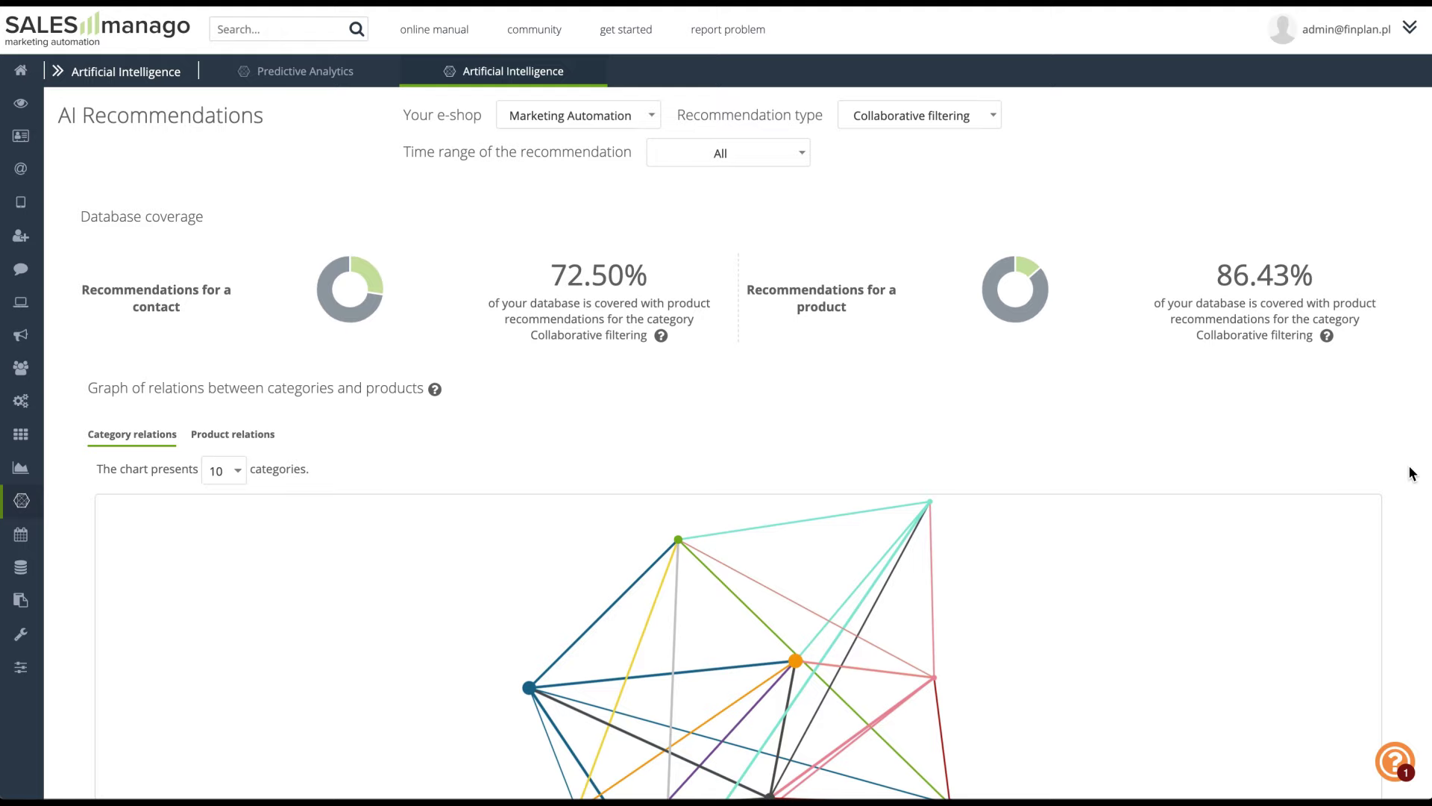
Scroll through the Copernicus category recommendation charts.
{"action": "scroll", "coordinate": [1410, 473], "scroll_direction": "down", "scroll_amount": 5}
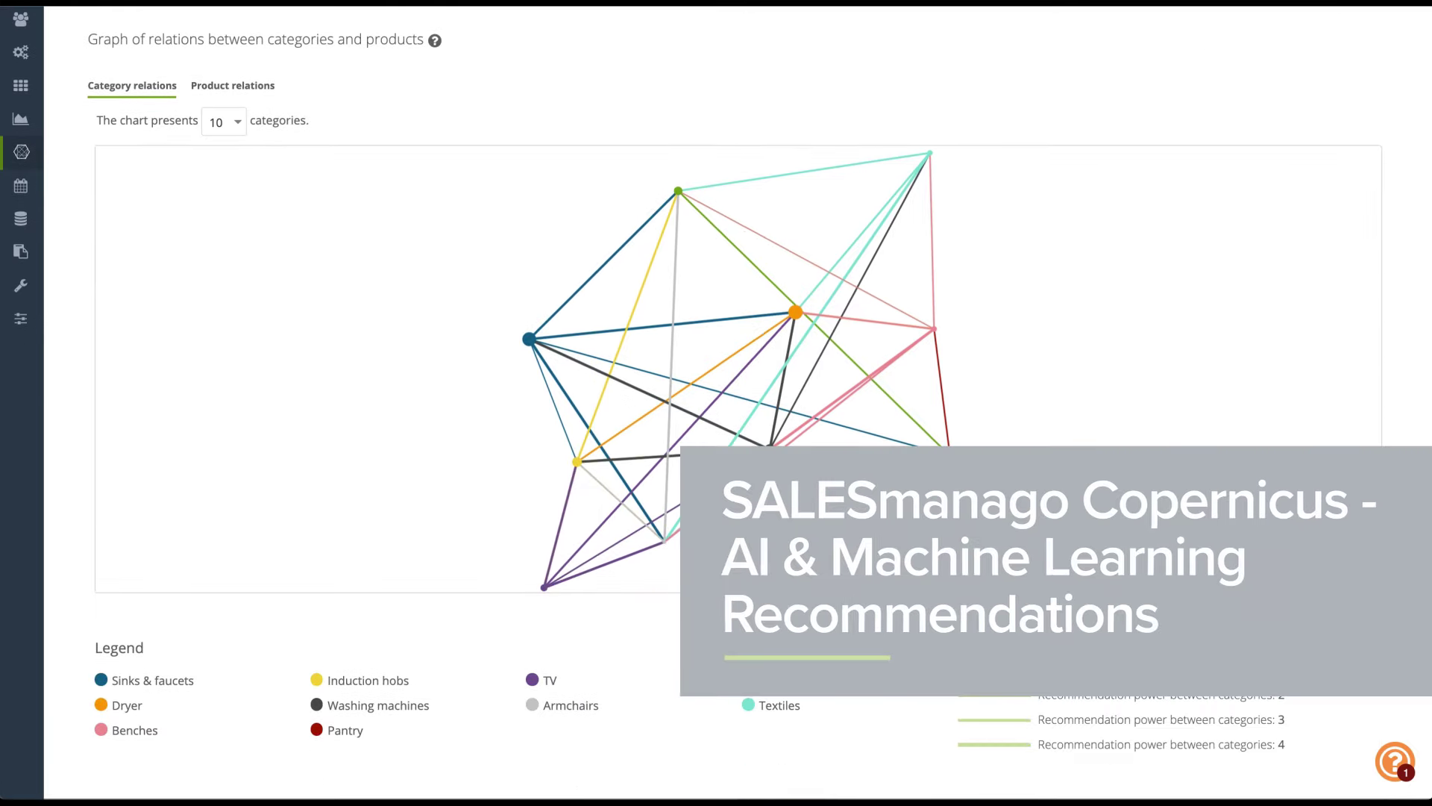
{"action": "scroll", "coordinate": [1409, 466], "scroll_direction": "down", "scroll_amount": 7}
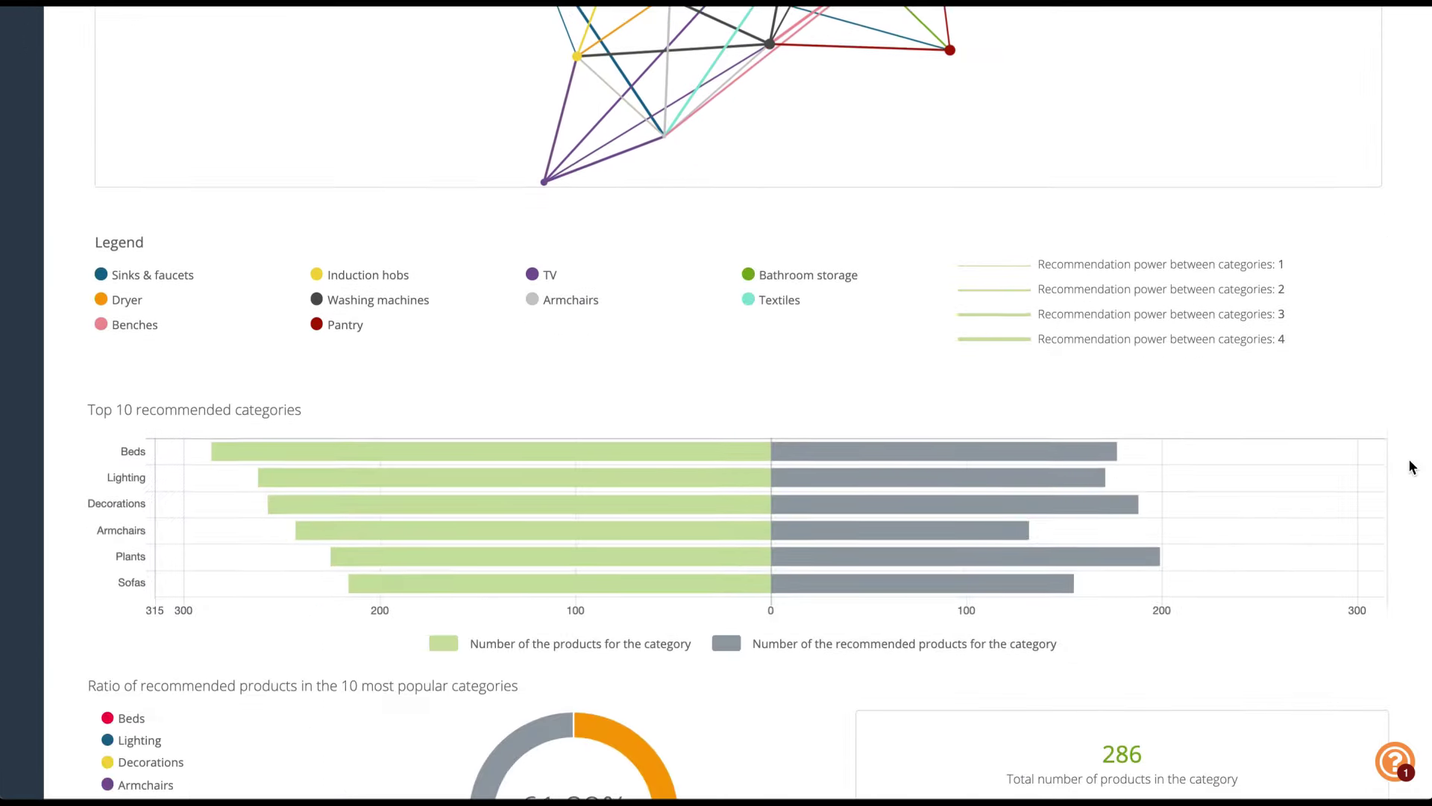
{"action": "scroll", "coordinate": [1411, 467], "scroll_direction": "down", "scroll_amount": 2}
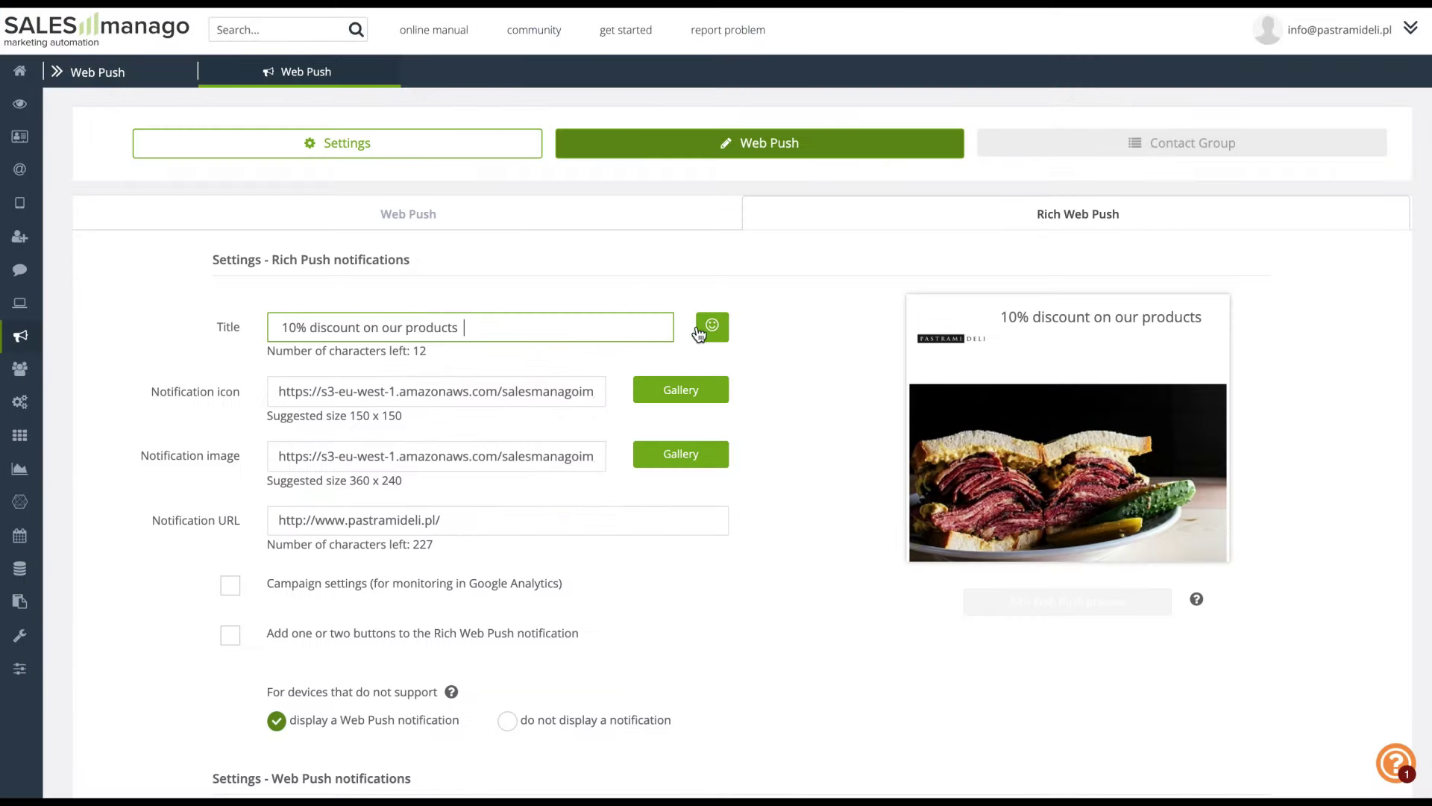
Add a heart emoji to the title and place a Send a dynamic Web Push action on YES.
{"action": "left_click", "coordinate": [711, 327]}
{"action": "left_click", "coordinate": [830, 334]}
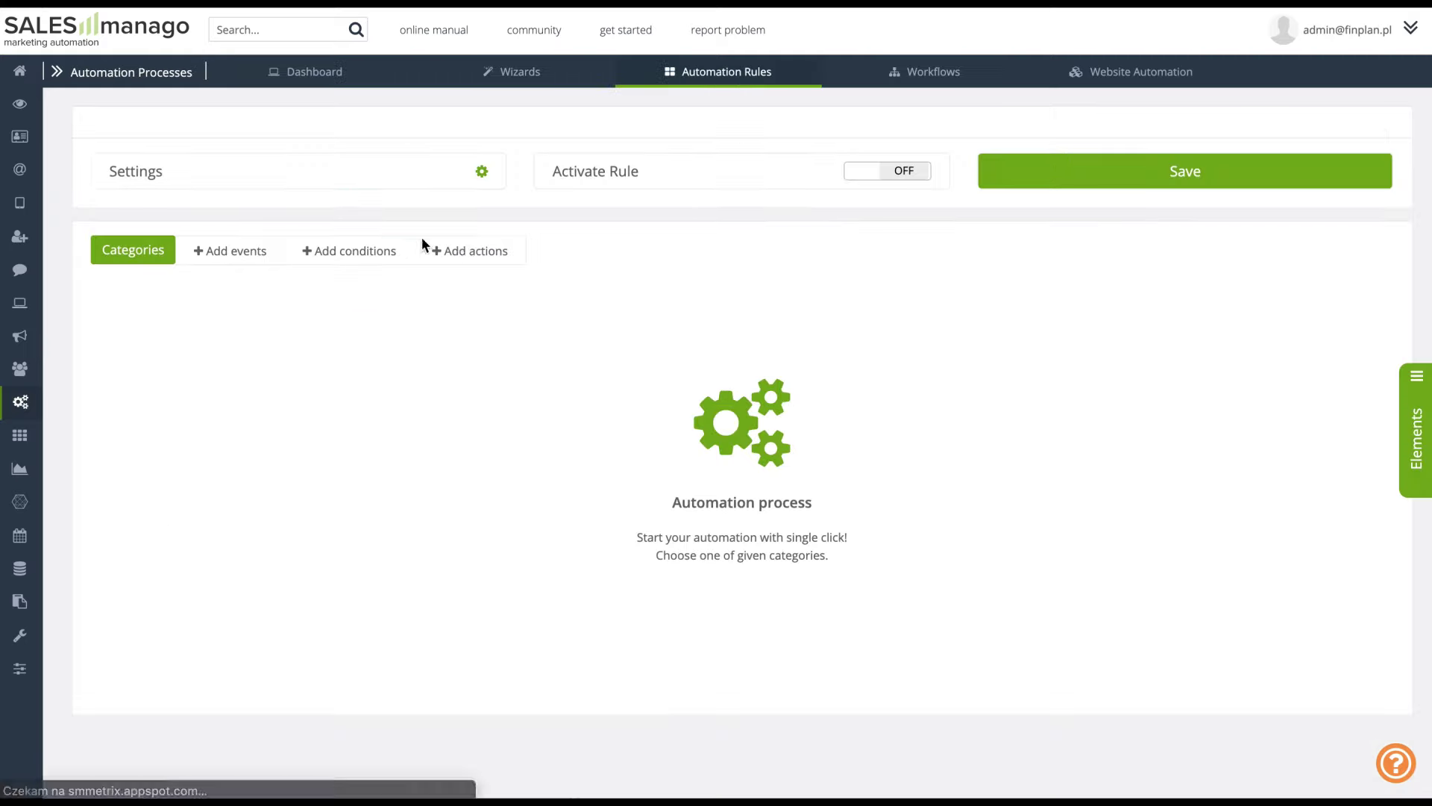
{"action": "left_click", "coordinate": [472, 255]}
{"action": "scroll", "coordinate": [463, 203], "scroll_direction": "down", "scroll_amount": 3}
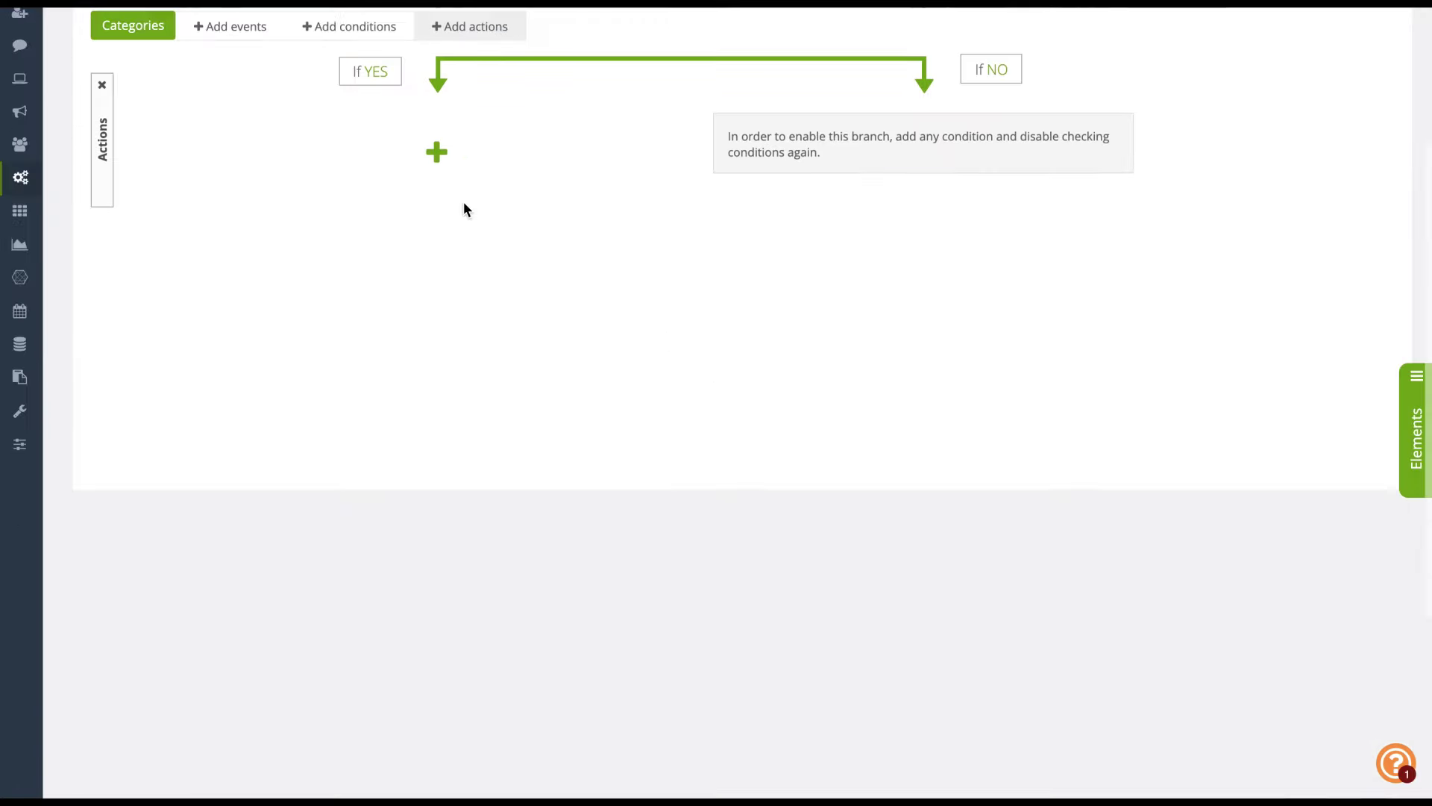
{"action": "left_click", "coordinate": [438, 151]}
{"action": "type", "text": "web"}
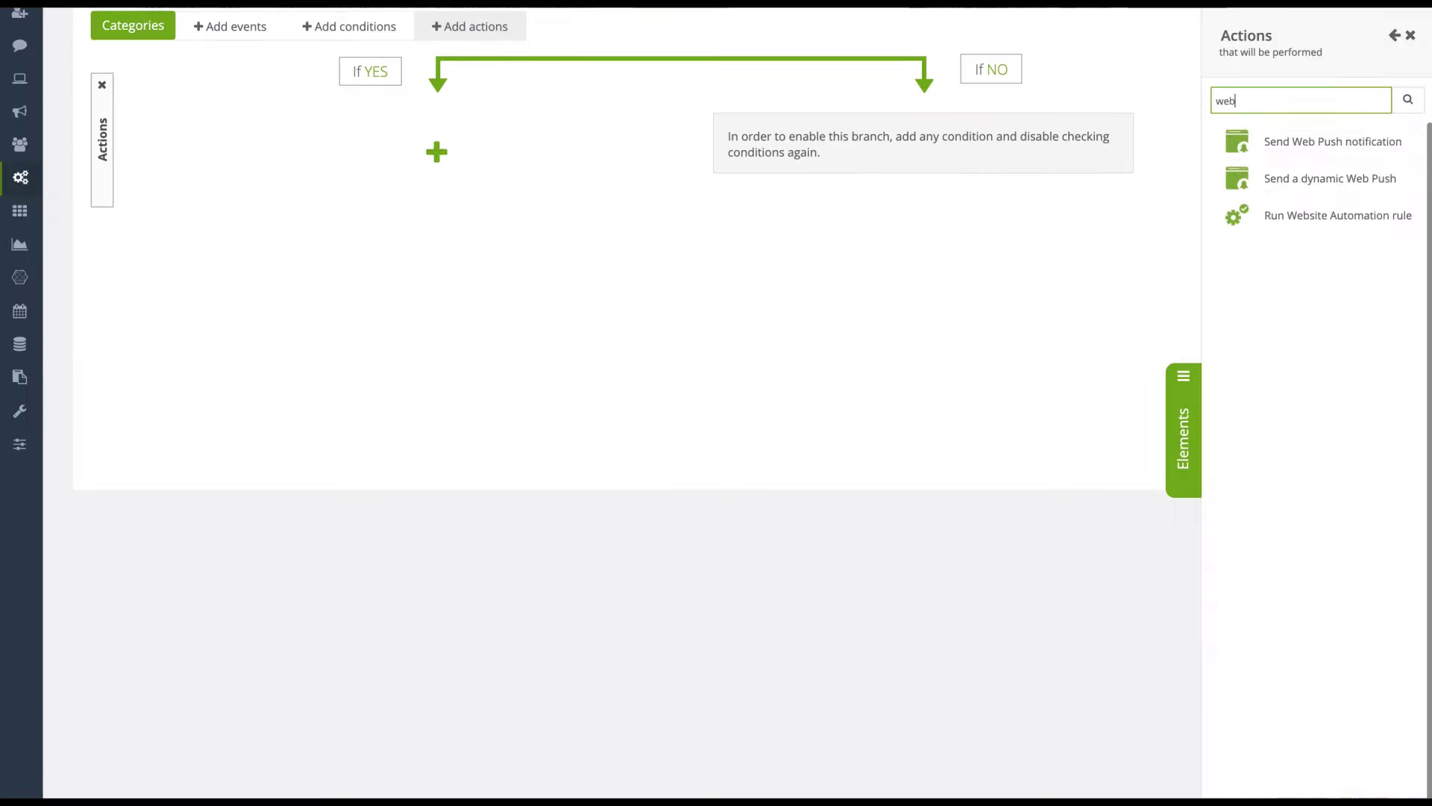
{"action": "left_click_drag", "start_coordinate": [1313, 181], "coordinate": [617, 147]}
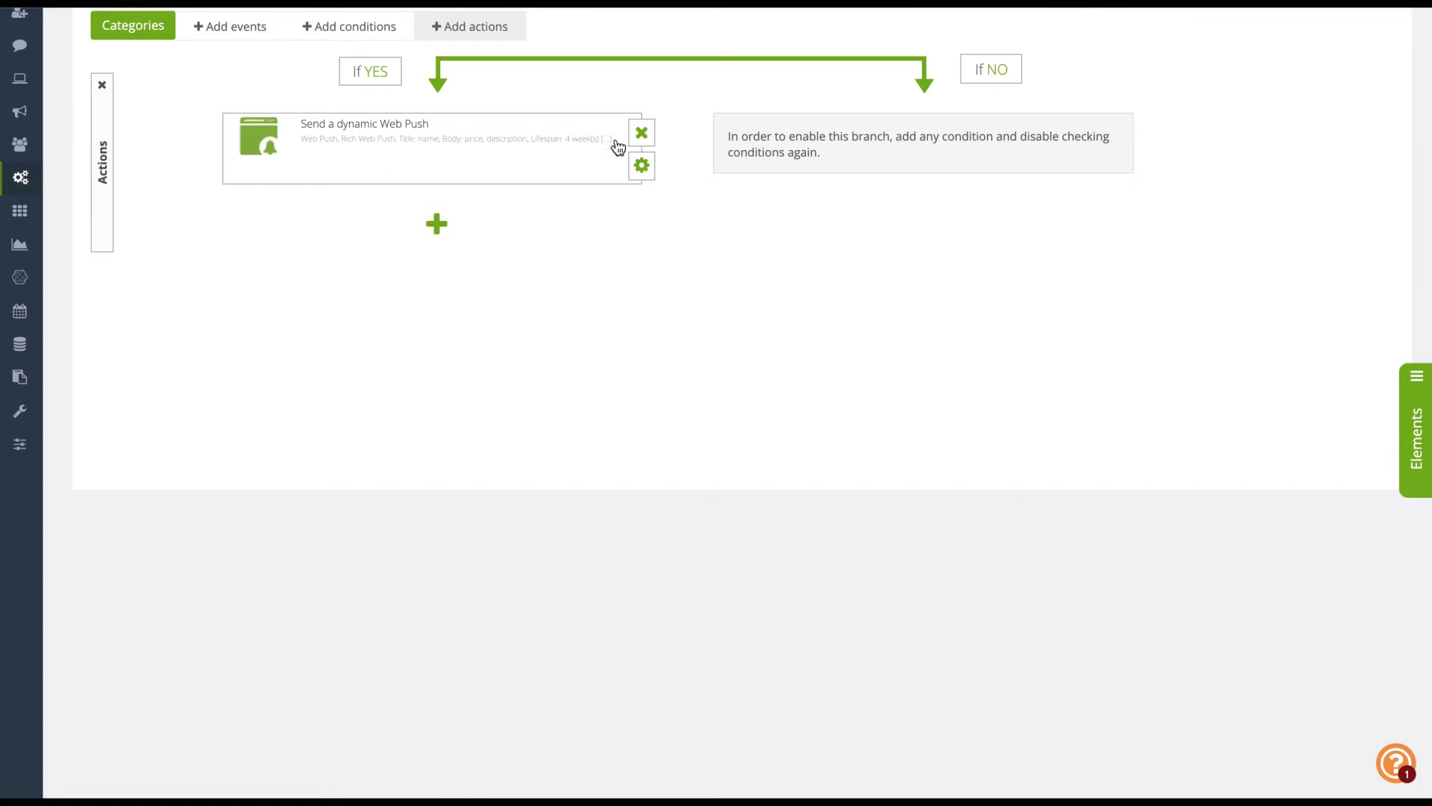
{"action": "left_click", "coordinate": [641, 166]}
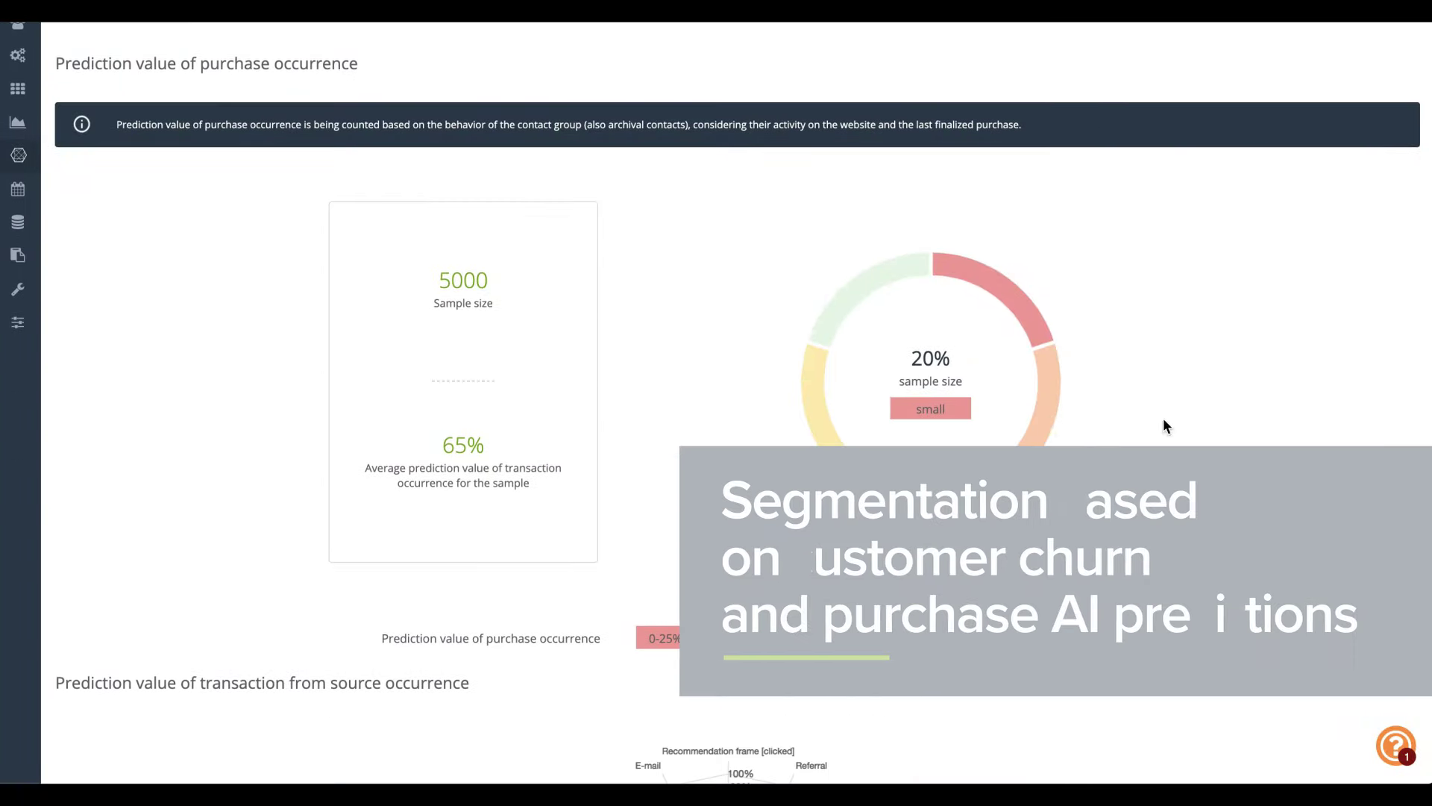
Scroll through the contact card's purchase, churn and CLV prediction sections.
{"action": "scroll", "coordinate": [1392, 396], "scroll_direction": "down", "scroll_amount": 6}
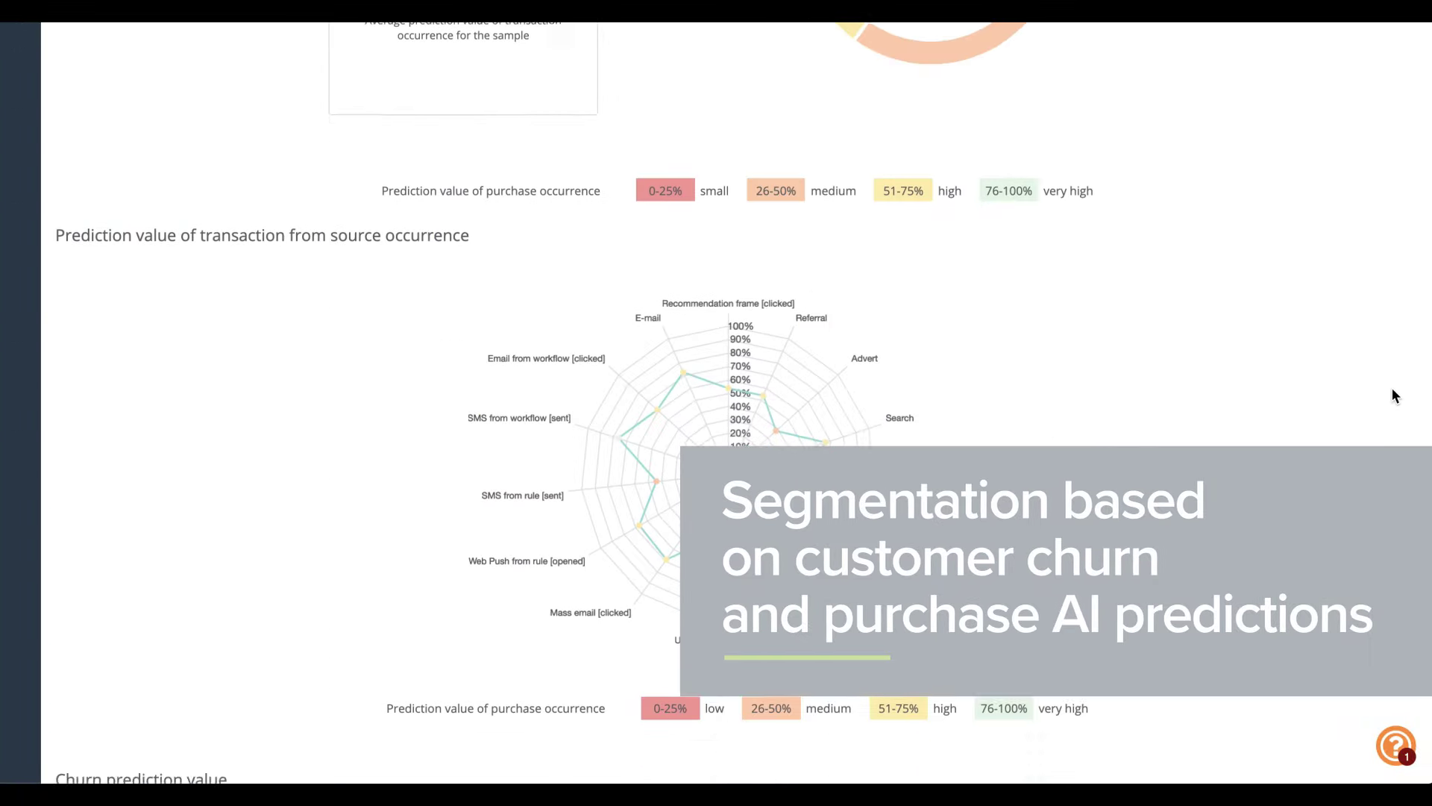
{"action": "mouse_move", "coordinate": [800, 441]}
{"action": "scroll", "coordinate": [1362, 364], "scroll_direction": "down", "scroll_amount": 9}
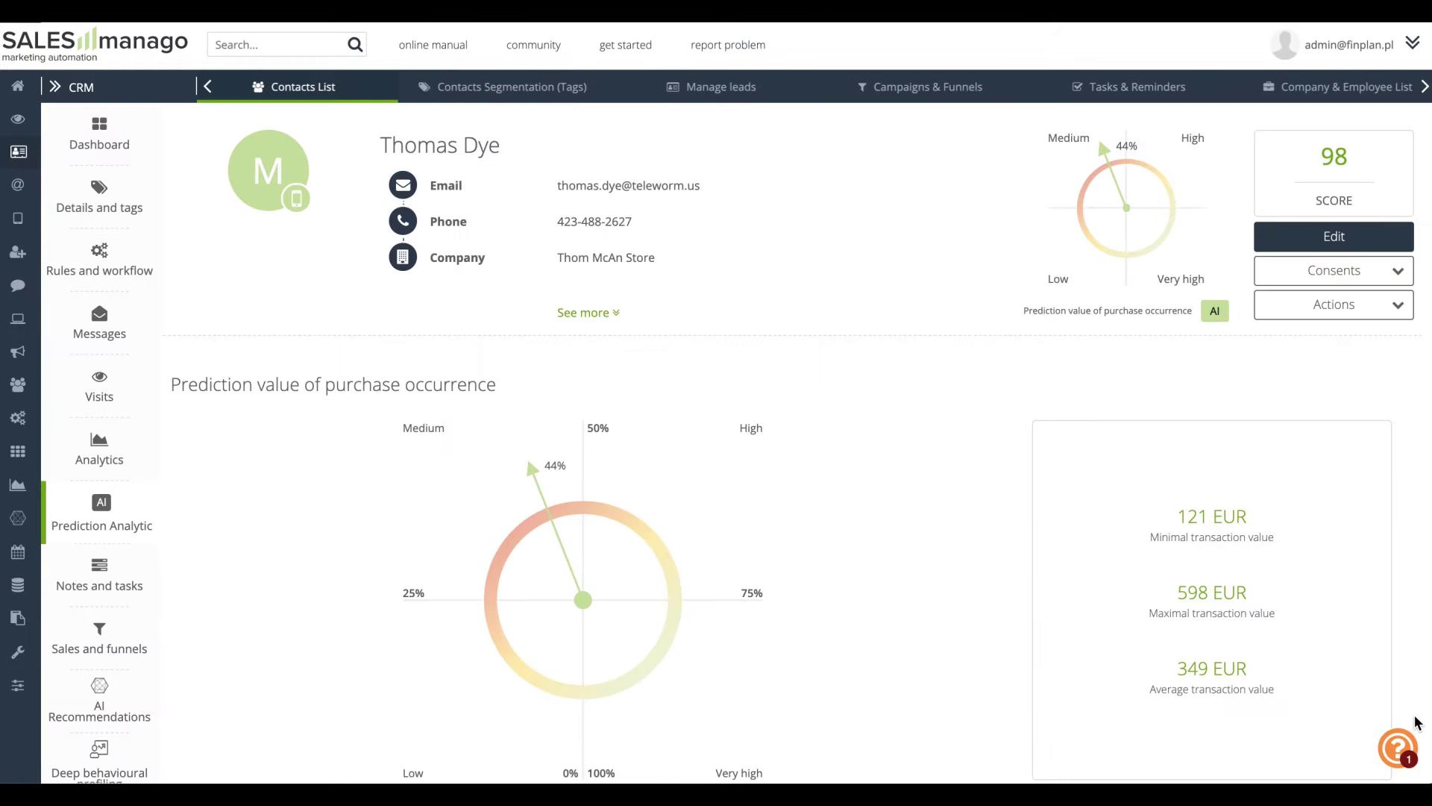
{"action": "scroll", "coordinate": [1416, 722], "scroll_direction": "down", "scroll_amount": 5}
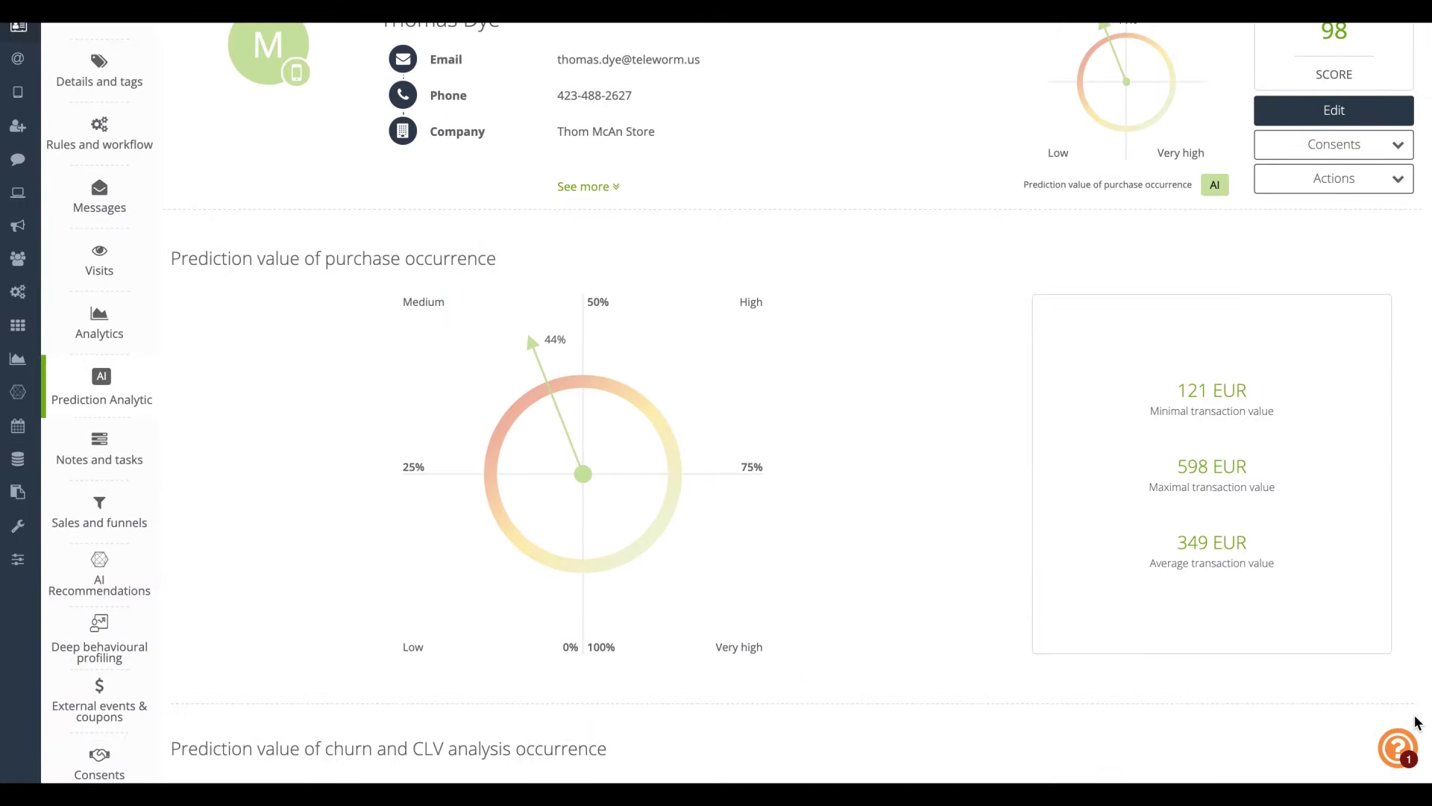
{"action": "scroll", "coordinate": [1417, 722], "scroll_direction": "down", "scroll_amount": 4}
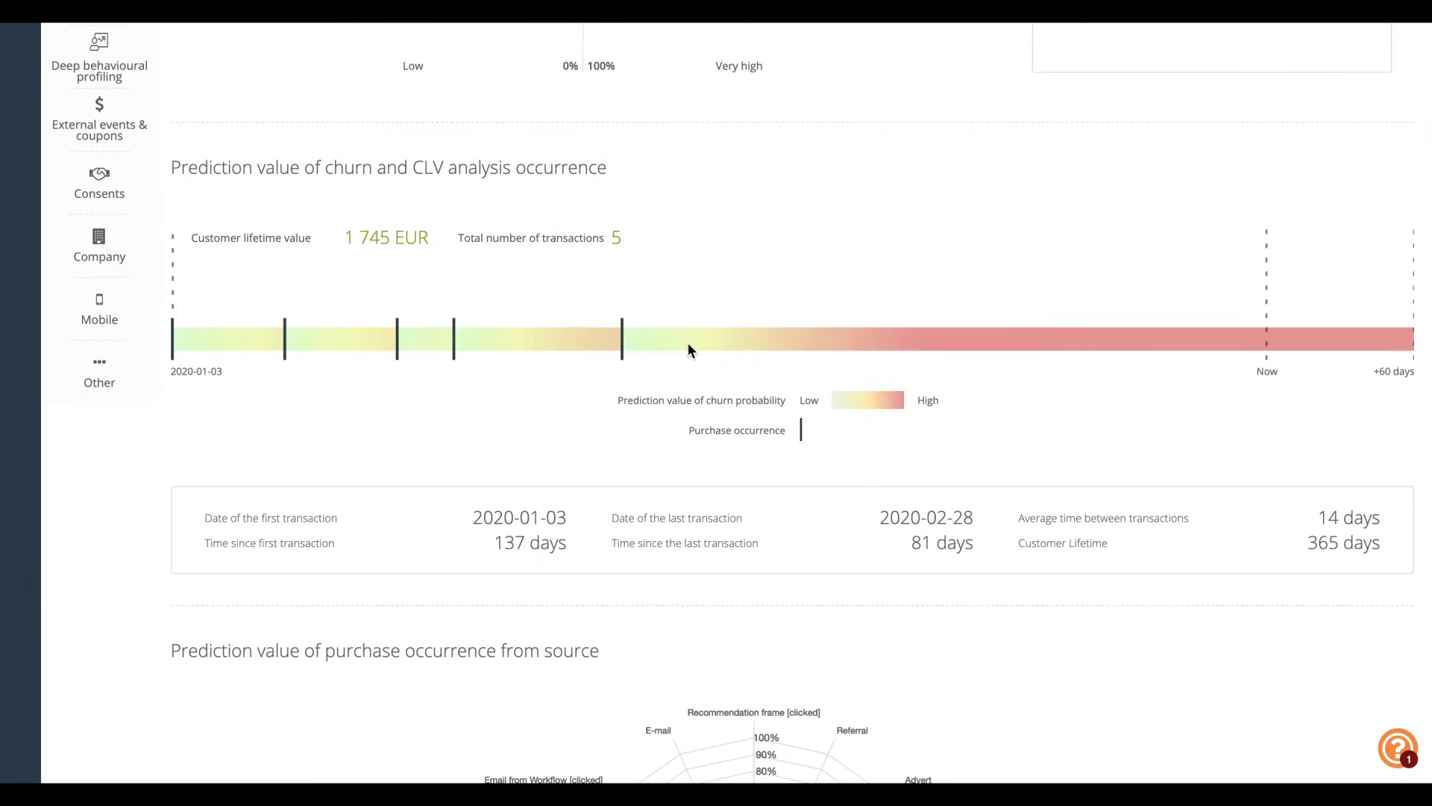
{"action": "scroll", "coordinate": [1404, 695], "scroll_direction": "down", "scroll_amount": 6}
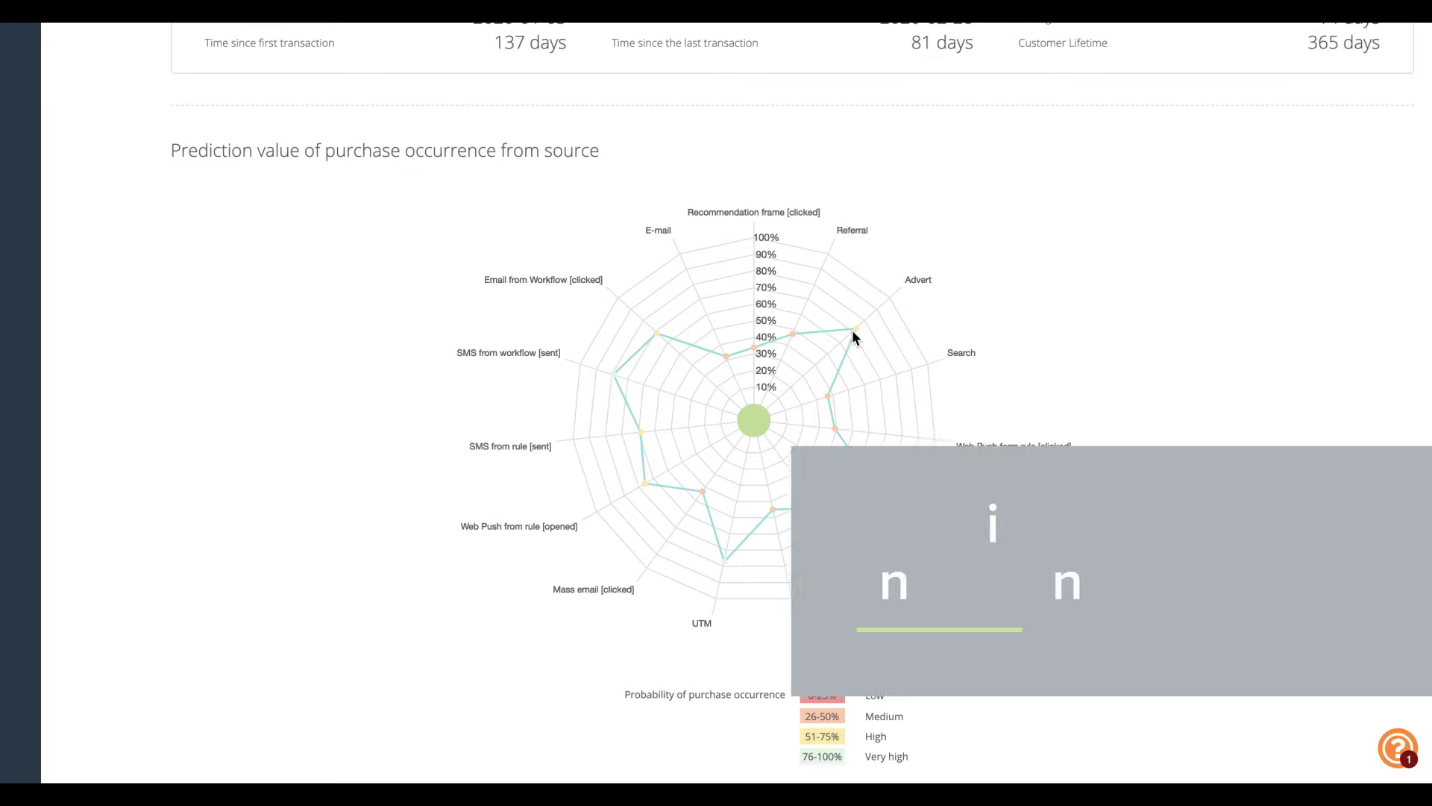
{"action": "mouse_move", "coordinate": [857, 330]}
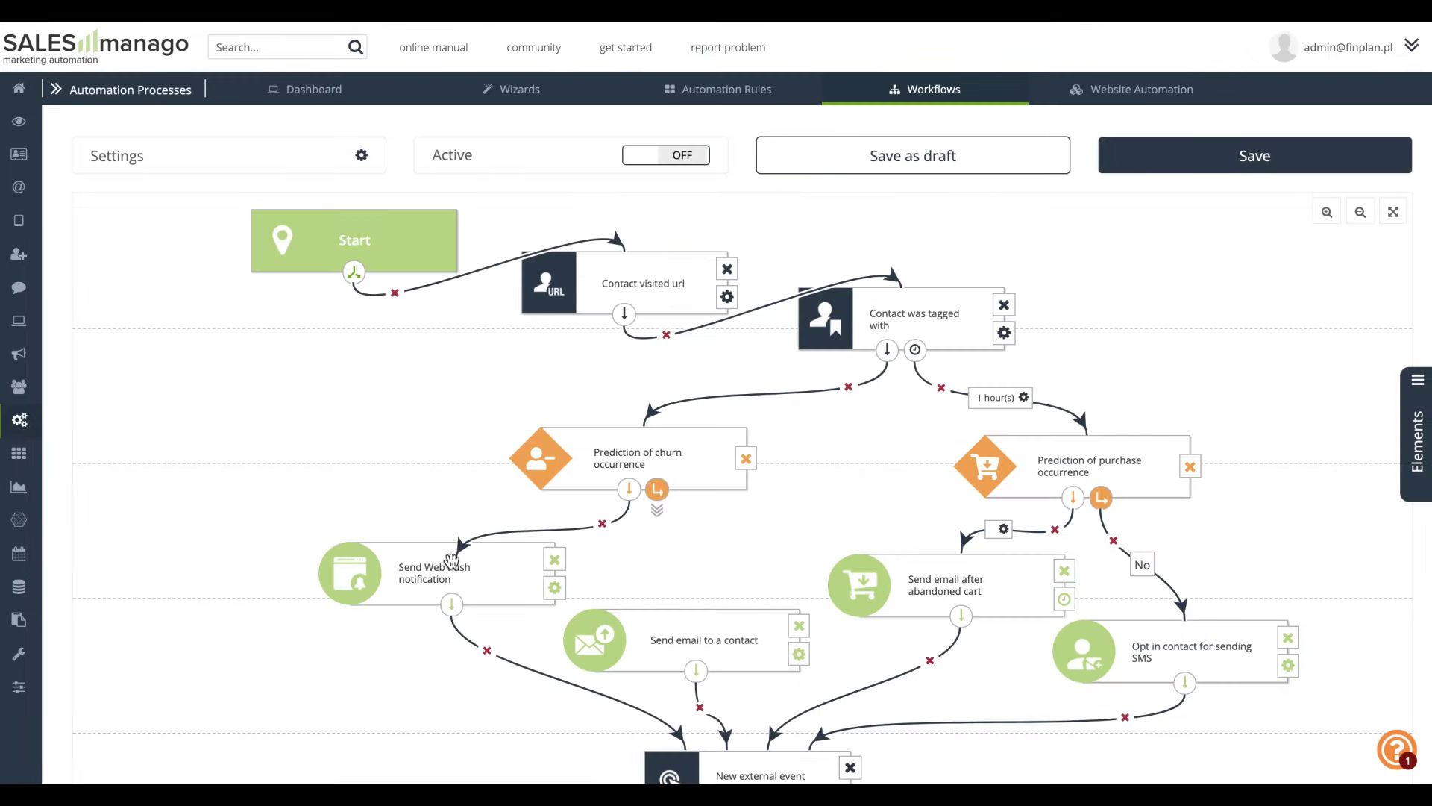
Set the churn prediction condition to high.
{"action": "left_click", "coordinate": [566, 522]}
{"action": "left_click", "coordinate": [287, 601]}
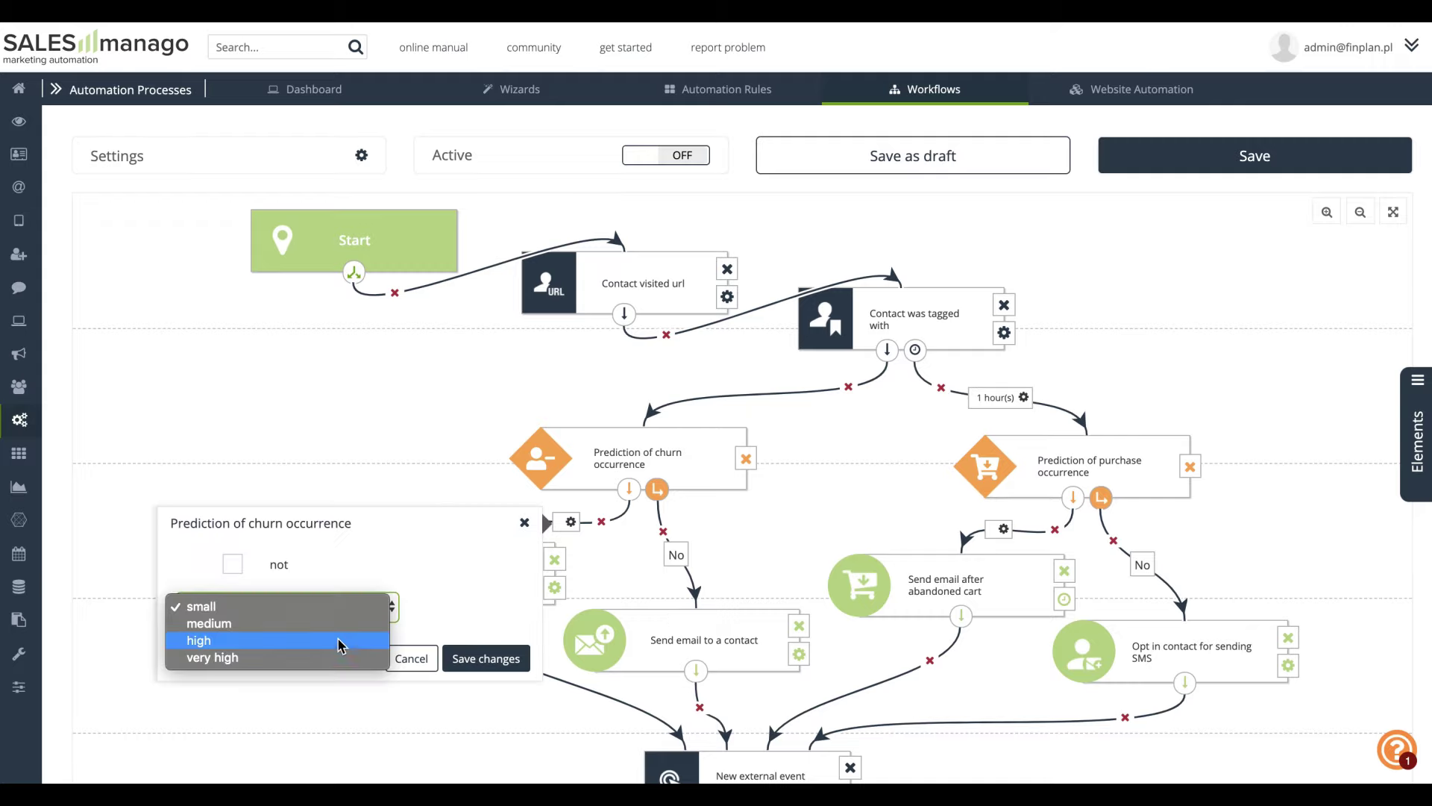
{"action": "left_click", "coordinate": [224, 634]}
{"action": "left_click", "coordinate": [496, 658]}
Change the purchase prediction condition's likelihood level.
{"action": "left_click", "coordinate": [1004, 530]}
{"action": "left_click", "coordinate": [704, 614]}
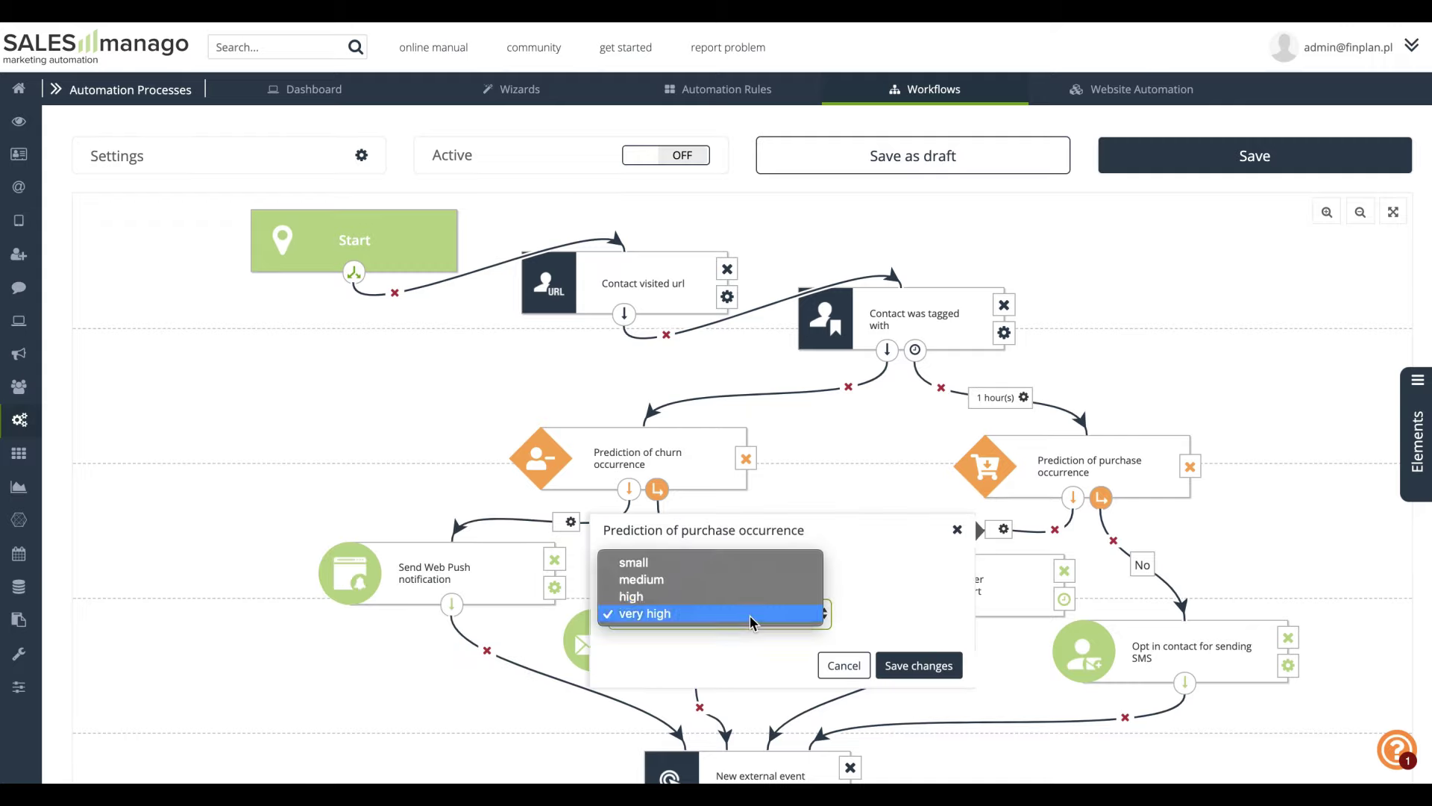
{"action": "left_click", "coordinate": [627, 595]}
{"action": "left_click", "coordinate": [918, 665]}
{"action": "scroll", "coordinate": [899, 636], "scroll_direction": "down", "scroll_amount": 1}
{"action": "scroll", "coordinate": [898, 636], "scroll_direction": "down", "scroll_amount": 2}
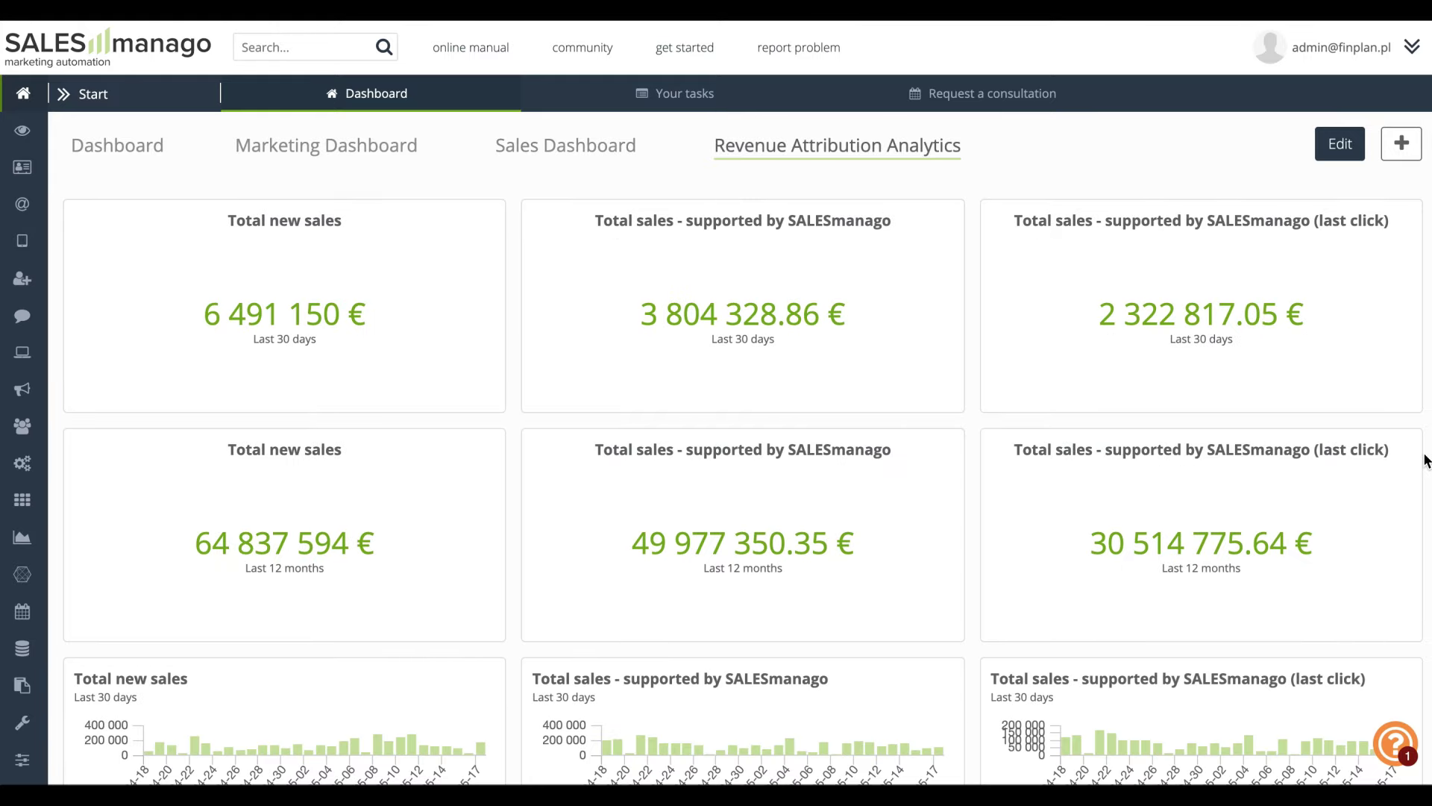
Set the average-products-per-transaction widget's time frame to Current month.
{"action": "scroll", "coordinate": [1425, 460], "scroll_direction": "down", "scroll_amount": 15}
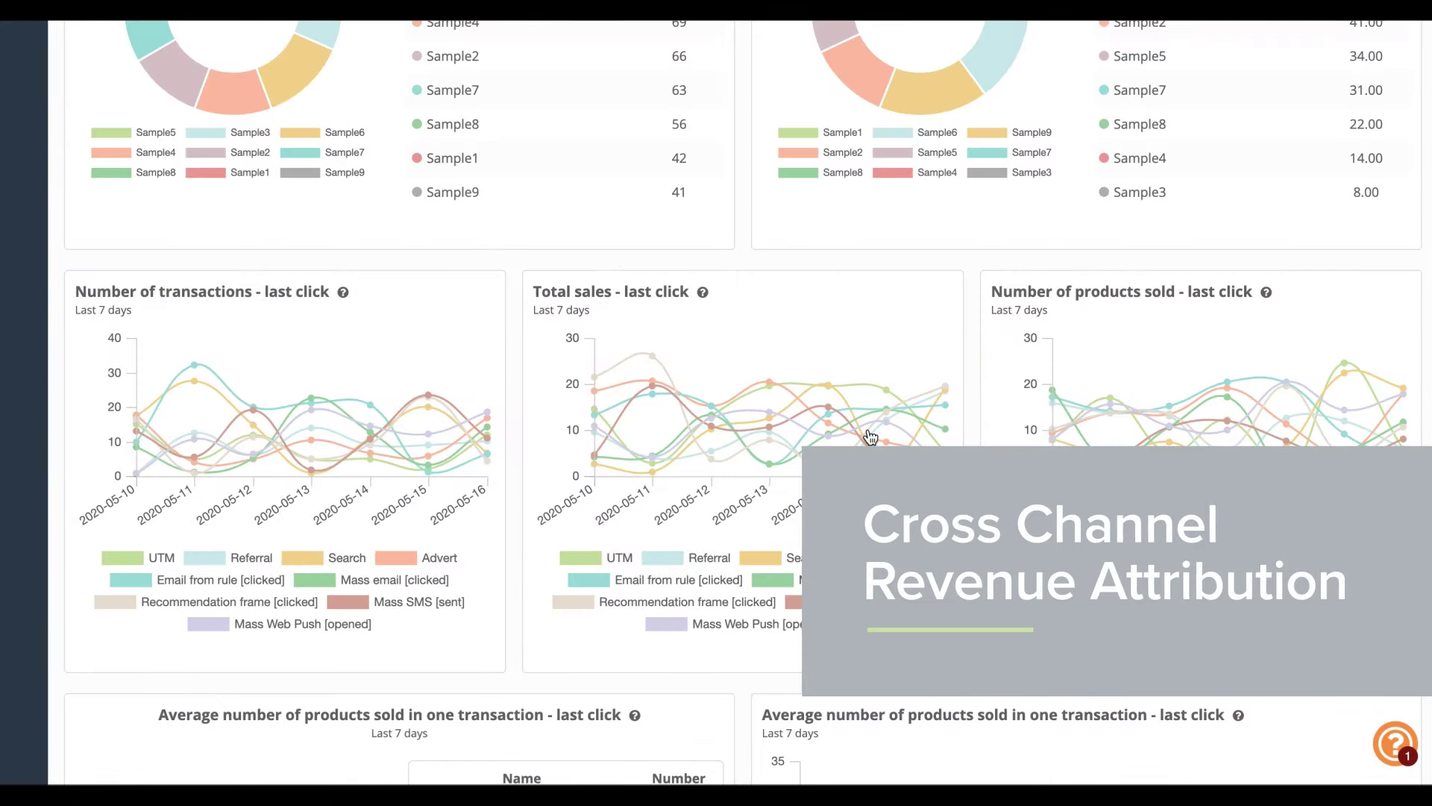
{"action": "scroll", "coordinate": [870, 436], "scroll_direction": "down", "scroll_amount": 2}
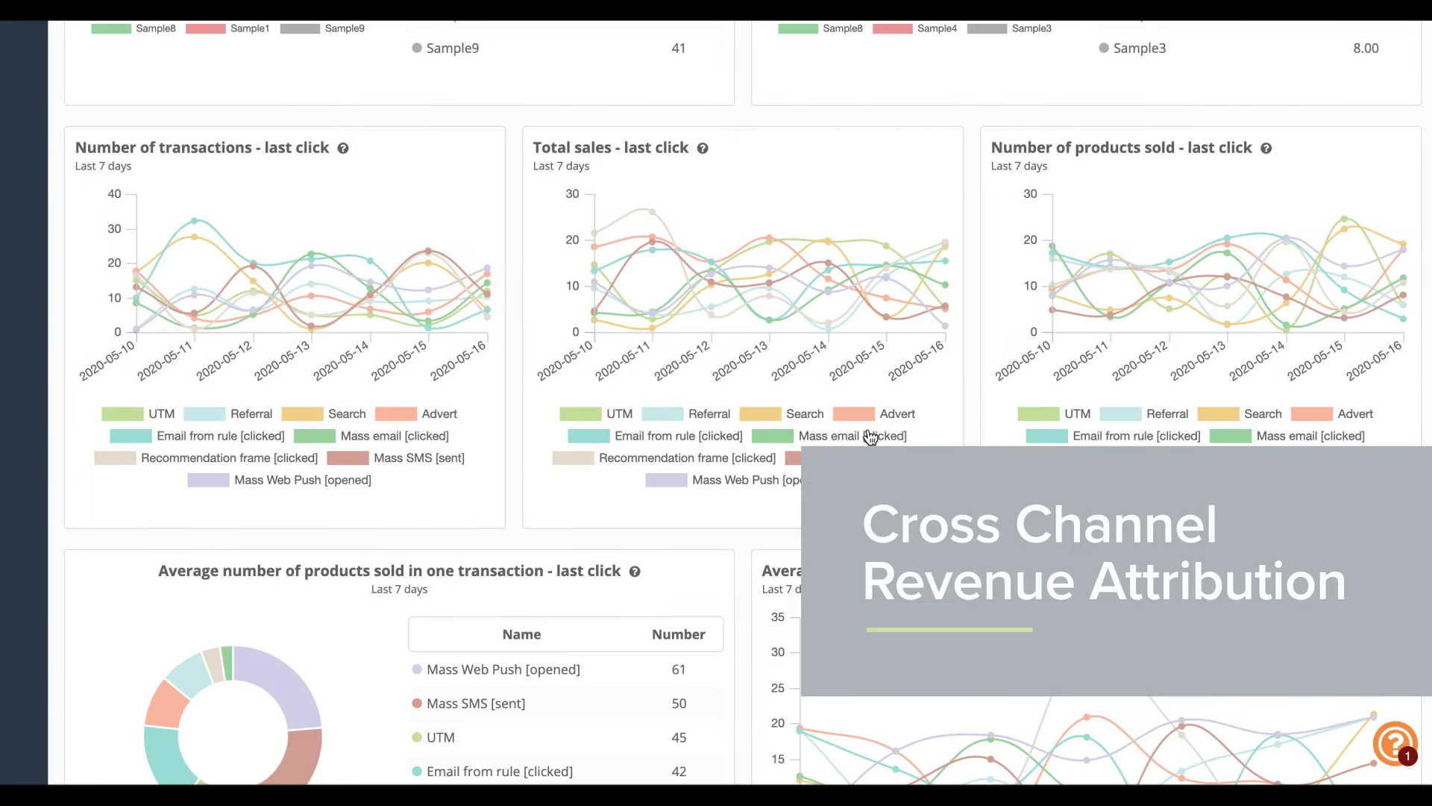
{"action": "left_click", "coordinate": [889, 432]}
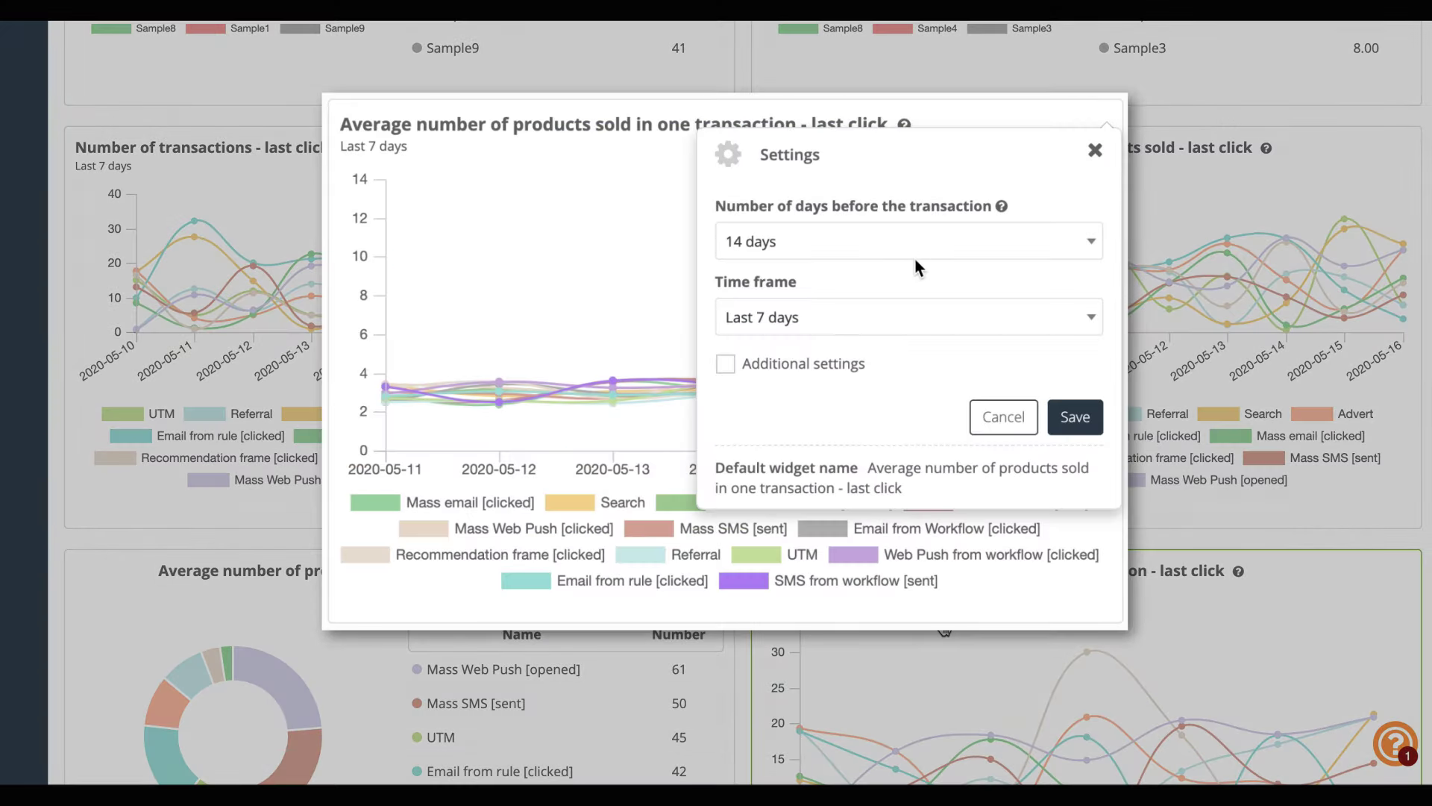
{"action": "left_click", "coordinate": [919, 310]}
{"action": "left_click", "coordinate": [902, 426]}
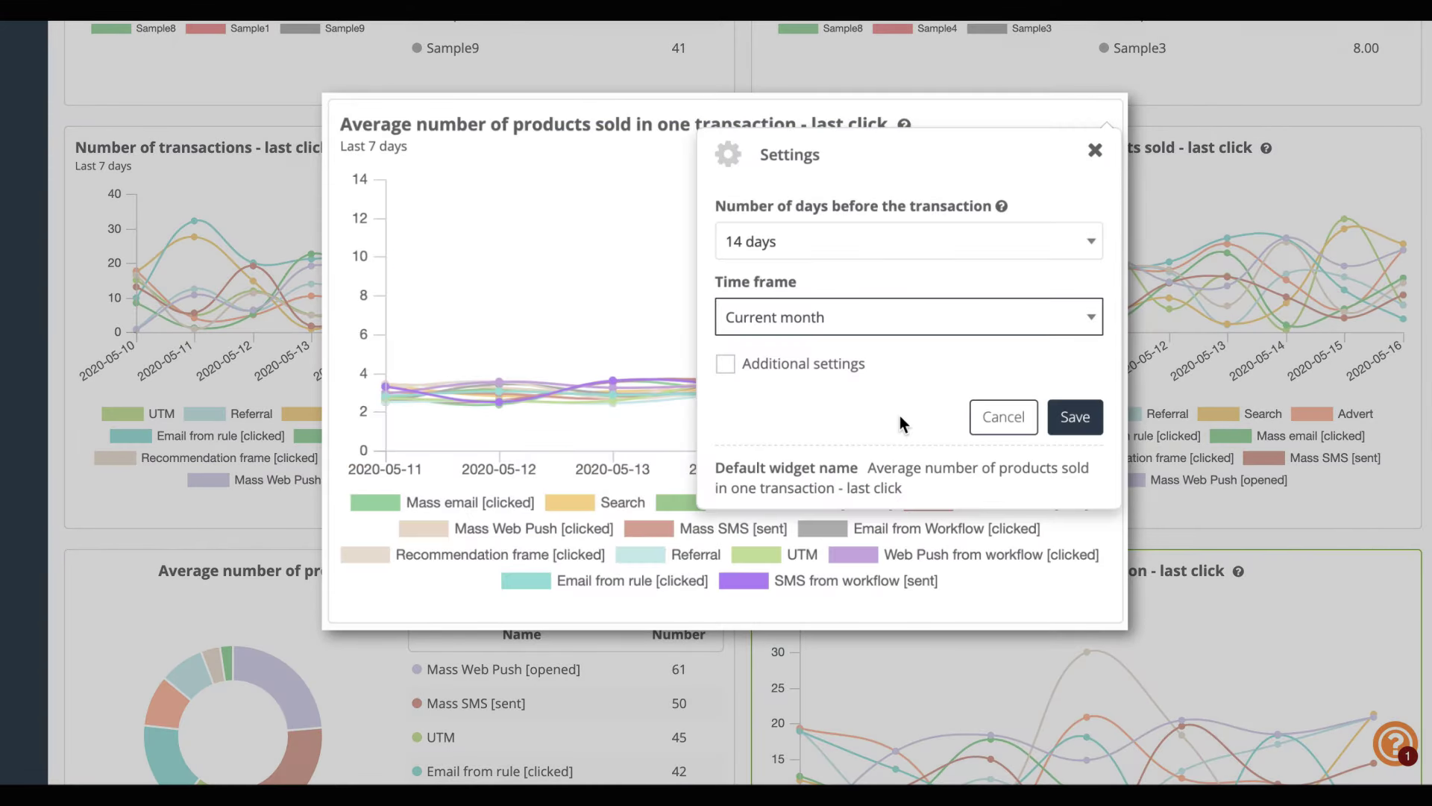
{"action": "left_click", "coordinate": [1085, 418]}
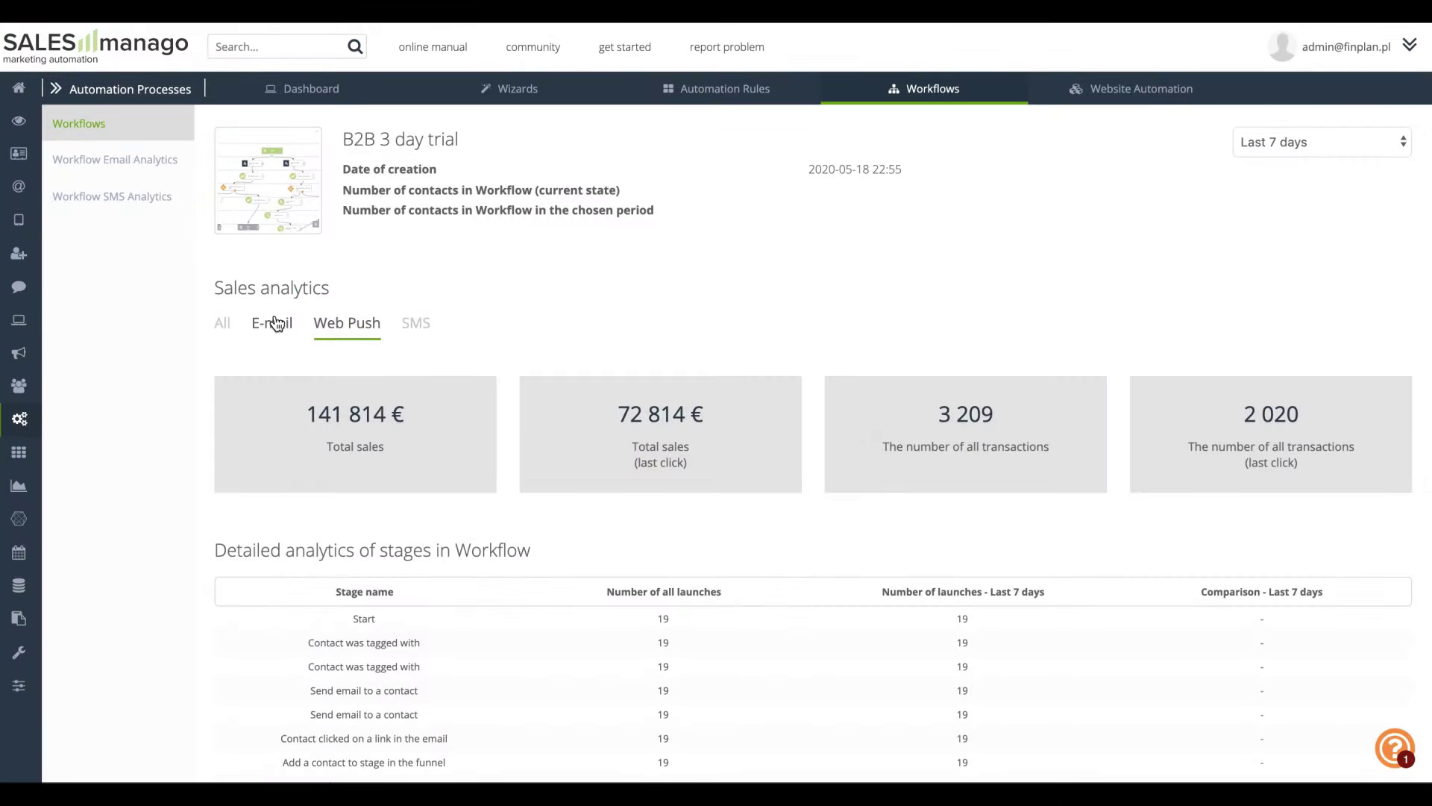
Compare the workflow's E-mail and All sales figures, then view Product analytics widgets.
{"action": "left_click", "coordinate": [276, 323]}
{"action": "left_click", "coordinate": [223, 322]}
{"action": "scroll", "coordinate": [1407, 337], "scroll_direction": "down", "scroll_amount": 10}
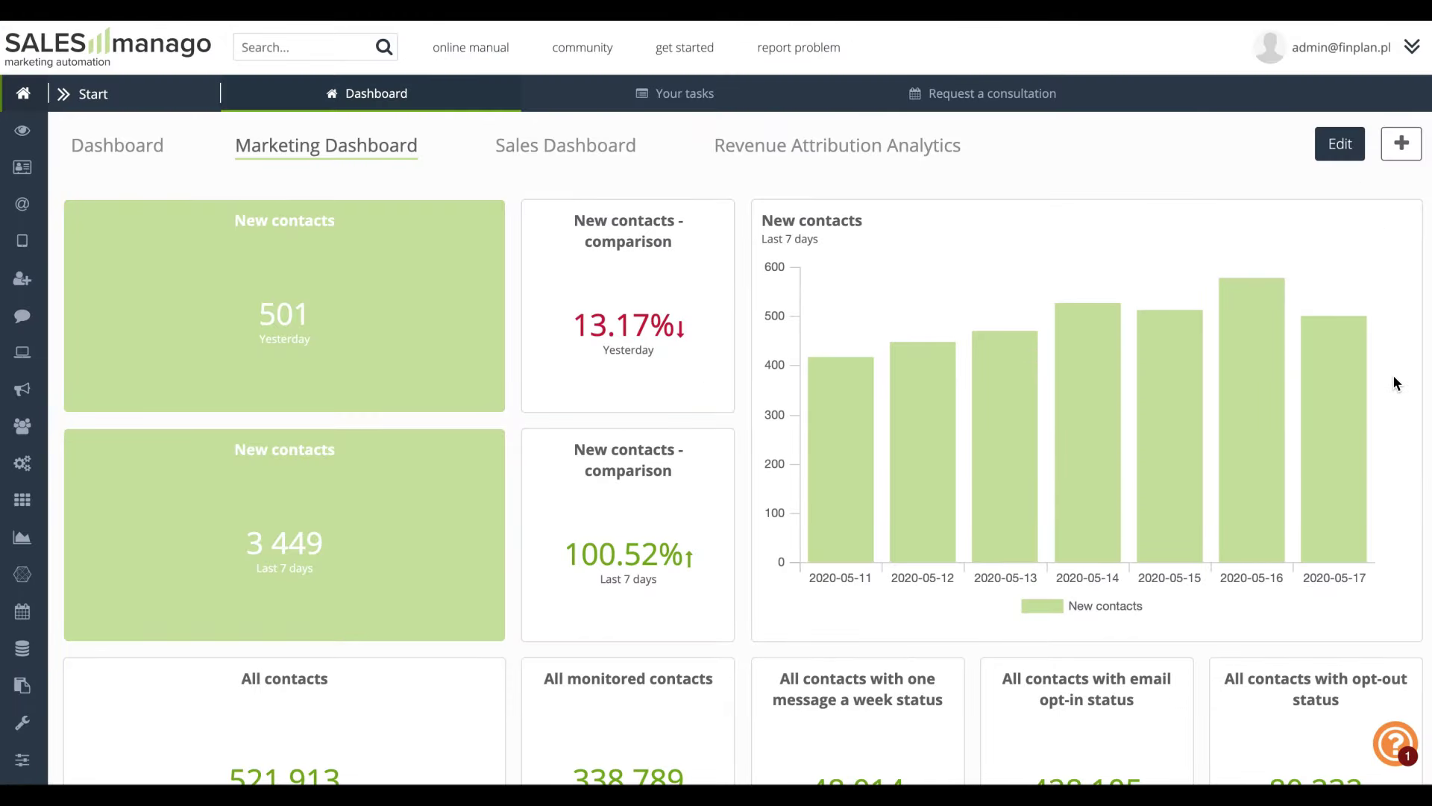
{"action": "scroll", "coordinate": [1393, 377], "scroll_direction": "down", "scroll_amount": 8}
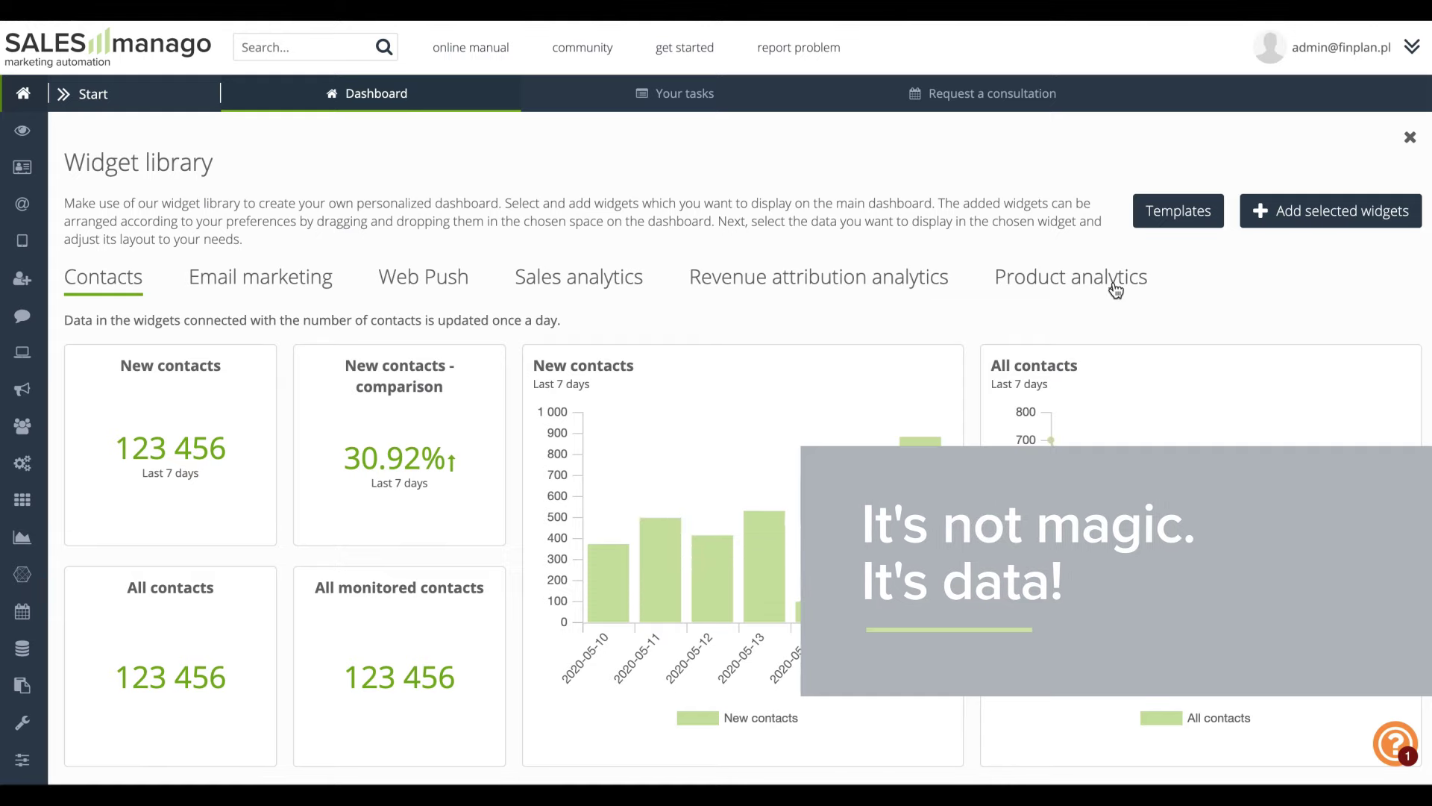
{"action": "left_click", "coordinate": [1116, 288]}
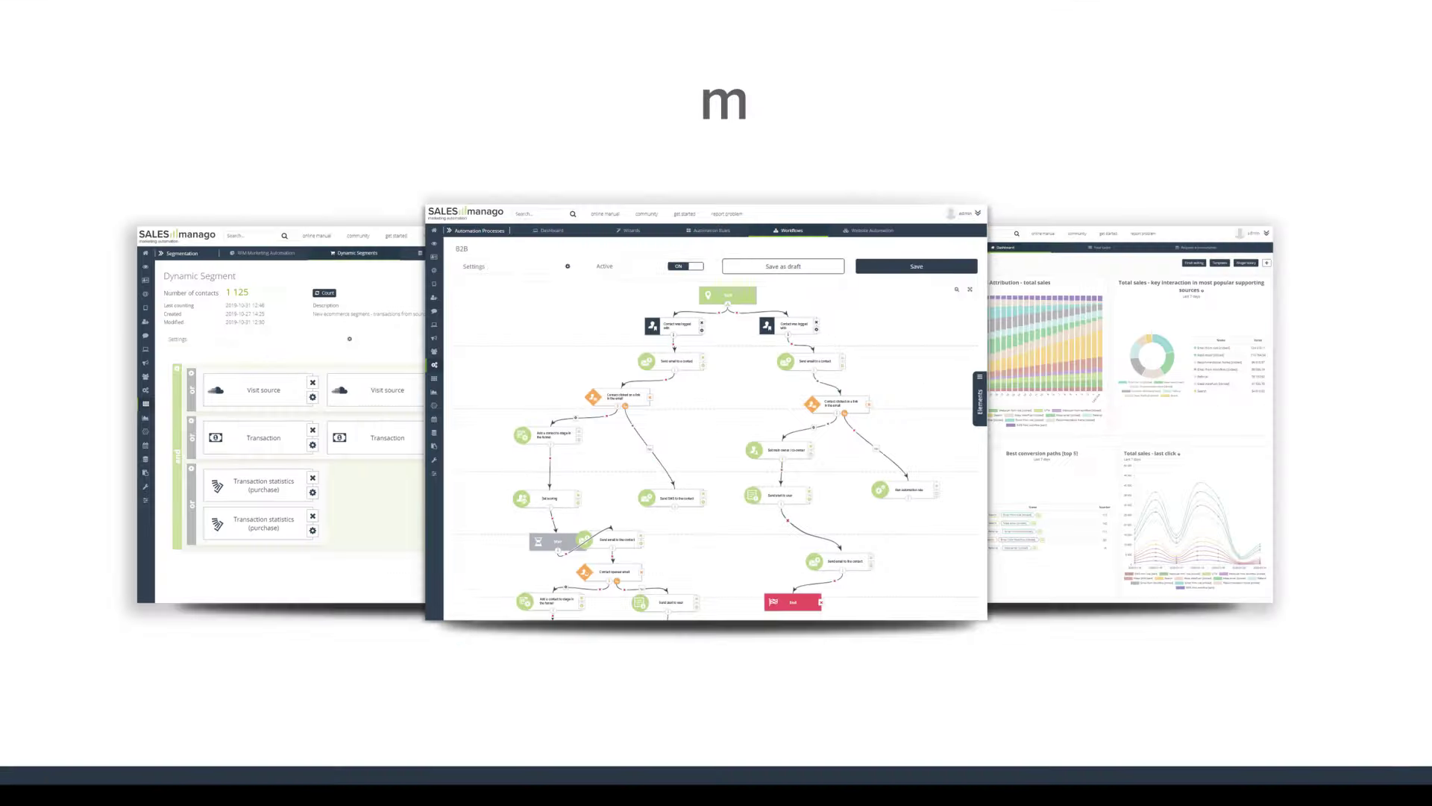